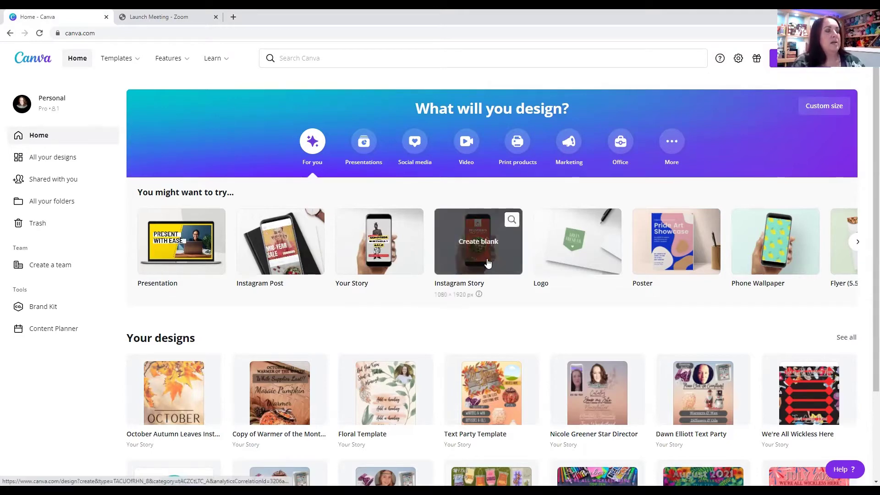
- Open the Star Director design and view it as a website in the Scrolling web style
{"action": "left_click", "coordinate": [621, 387]}
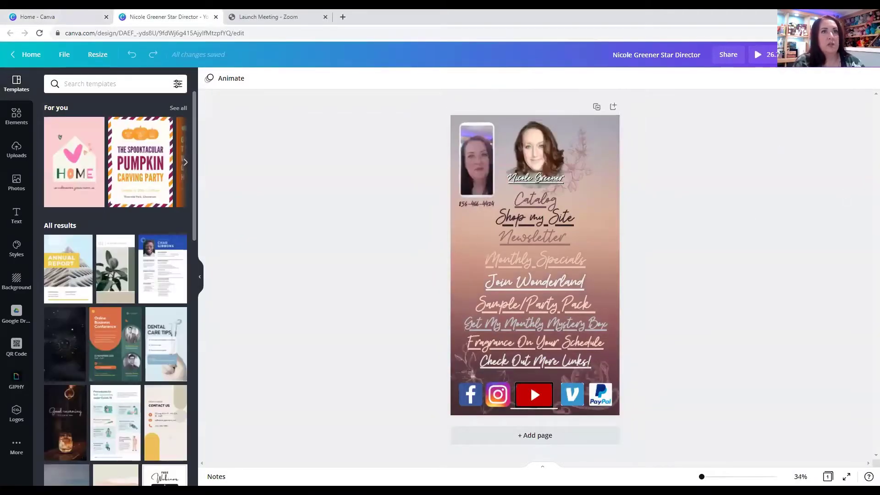
{"action": "left_click", "coordinate": [740, 125]}
{"action": "left_click", "coordinate": [744, 245]}
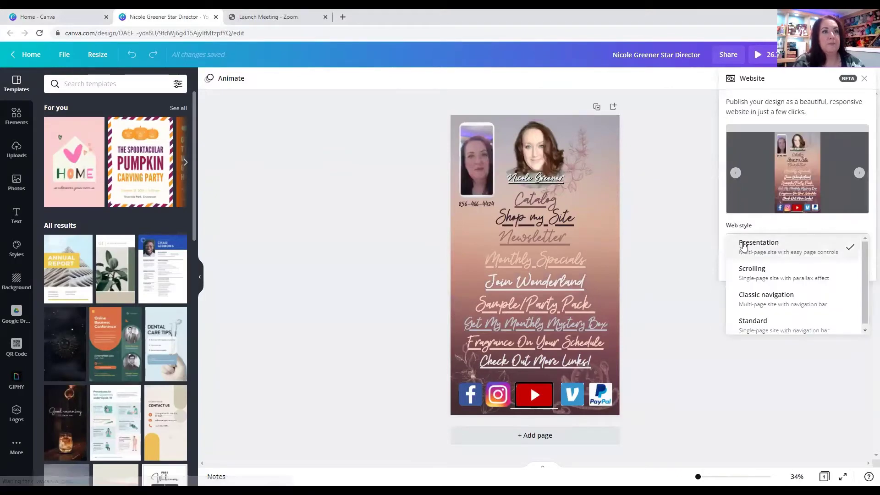
{"action": "left_click", "coordinate": [752, 271]}
{"action": "left_click", "coordinate": [750, 265]}
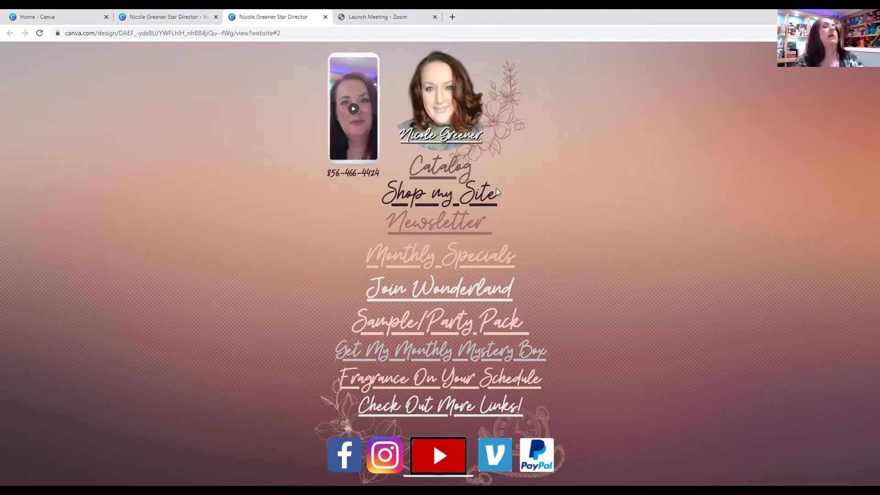
- Test the website's portrait and name links and look over the consultant bio page they open
{"action": "left_click", "coordinate": [444, 104]}
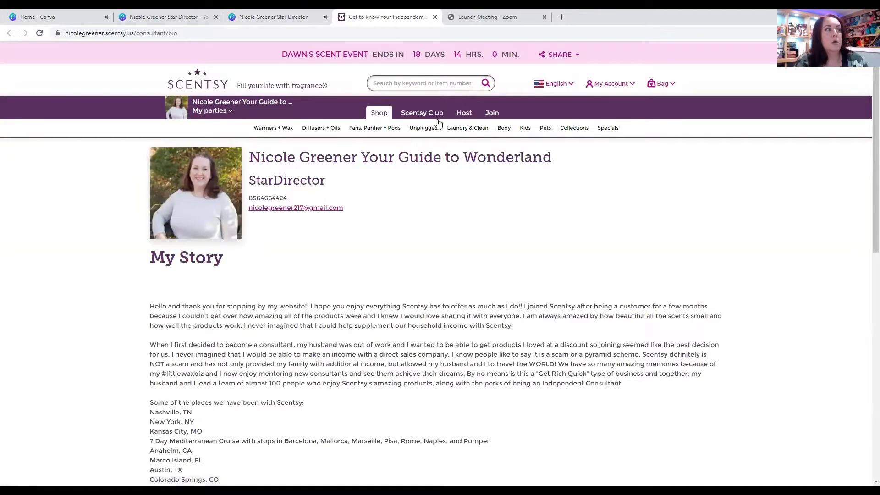
{"action": "scroll", "coordinate": [256, 261], "scroll_direction": "down", "scroll_amount": 4}
{"action": "scroll", "coordinate": [270, 260], "scroll_direction": "down", "scroll_amount": 5}
{"action": "scroll", "coordinate": [270, 260], "scroll_direction": "up", "scroll_amount": 9}
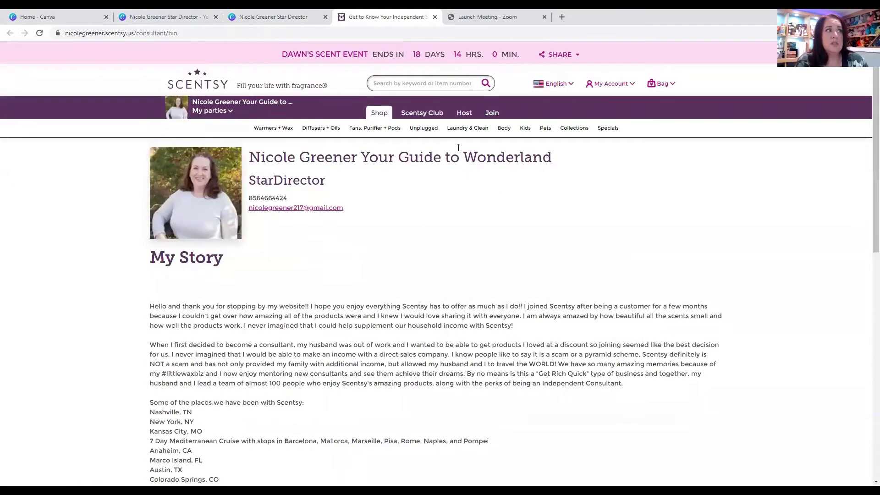
{"action": "left_click", "coordinate": [434, 17]}
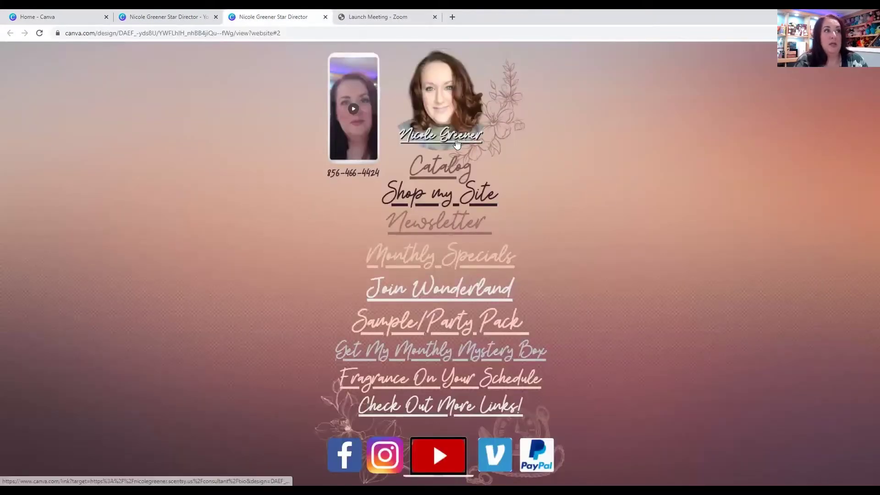
{"action": "left_click", "coordinate": [458, 143]}
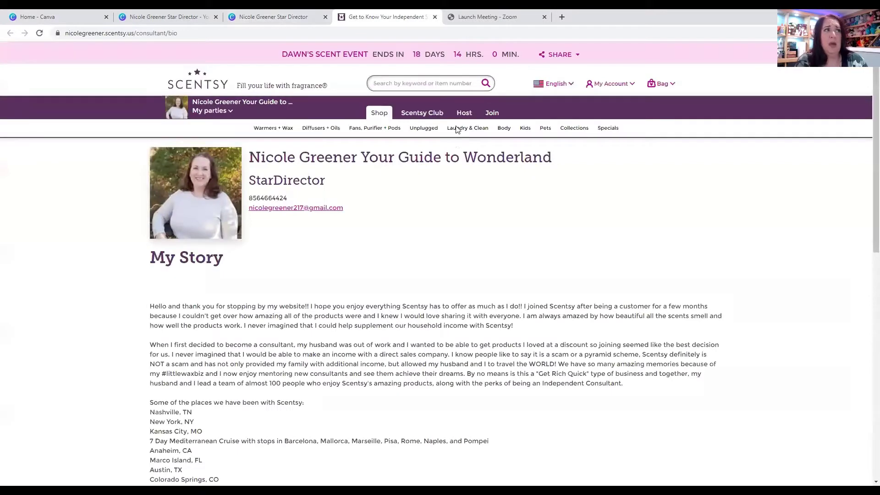
{"action": "left_click", "coordinate": [434, 17]}
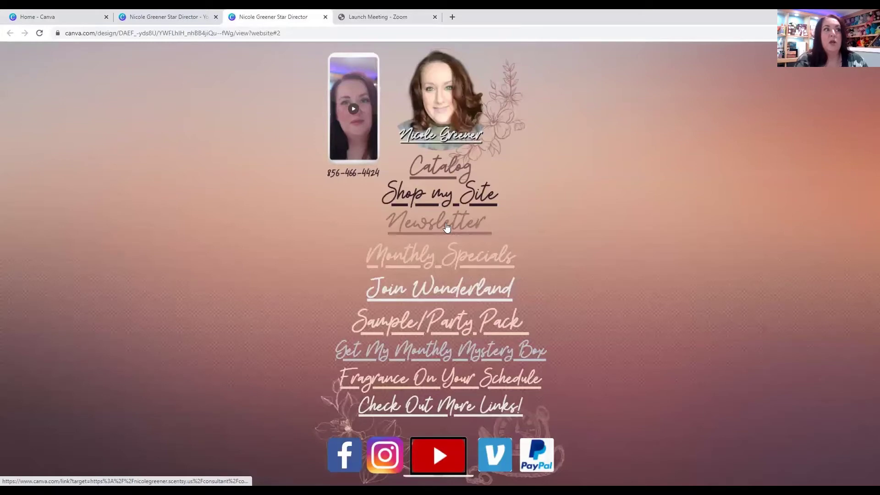
- Test the Newsletter and Join Wonderland links, closing each page after viewing it
{"action": "left_click", "coordinate": [446, 223]}
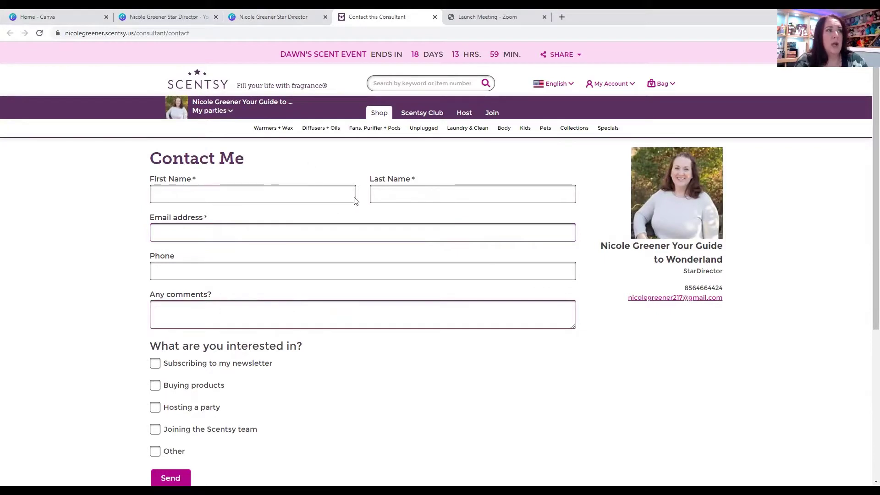
{"action": "left_click", "coordinate": [435, 17]}
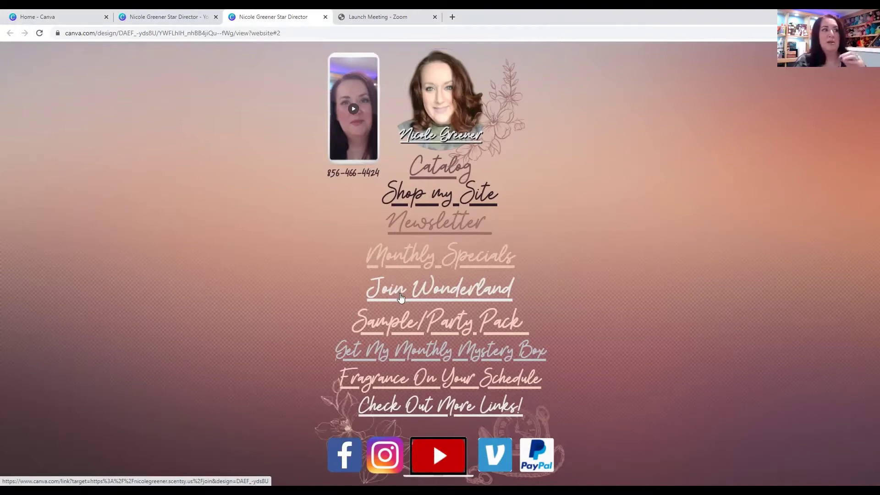
{"action": "left_click", "coordinate": [401, 298]}
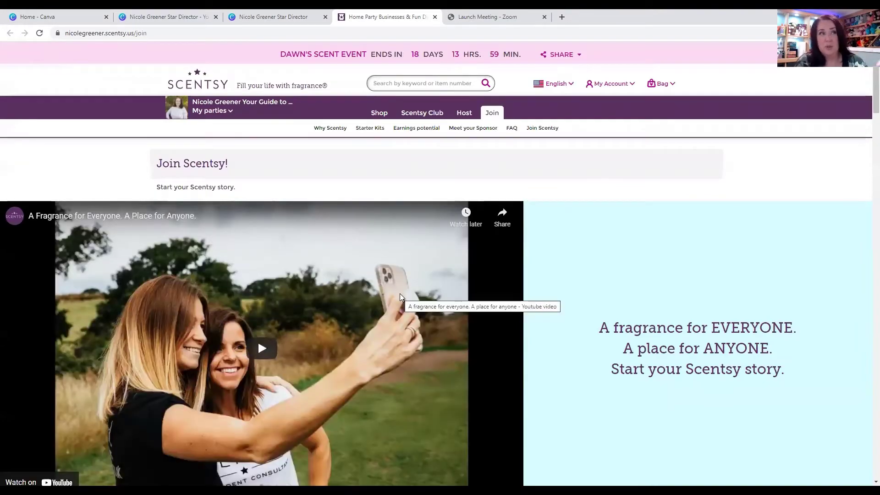
{"action": "left_click", "coordinate": [435, 17]}
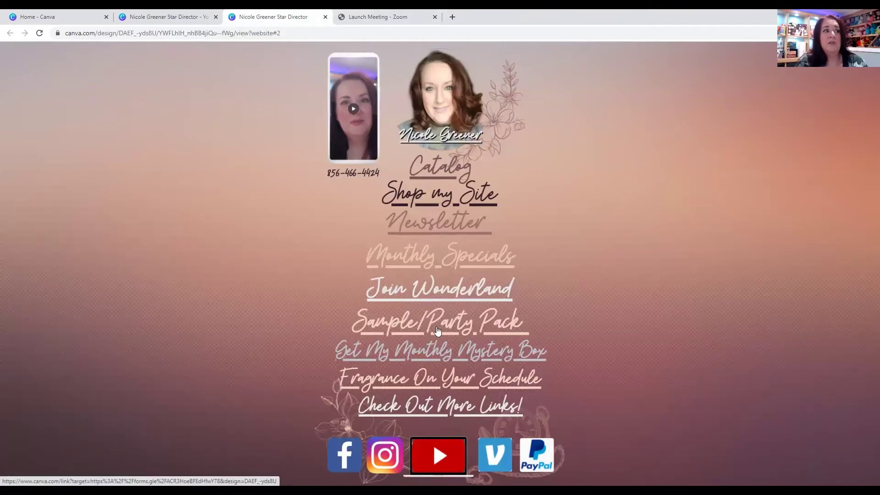
- Open the Sample/Party Pack link, look through the whole Google form, and close it
{"action": "left_click", "coordinate": [437, 330]}
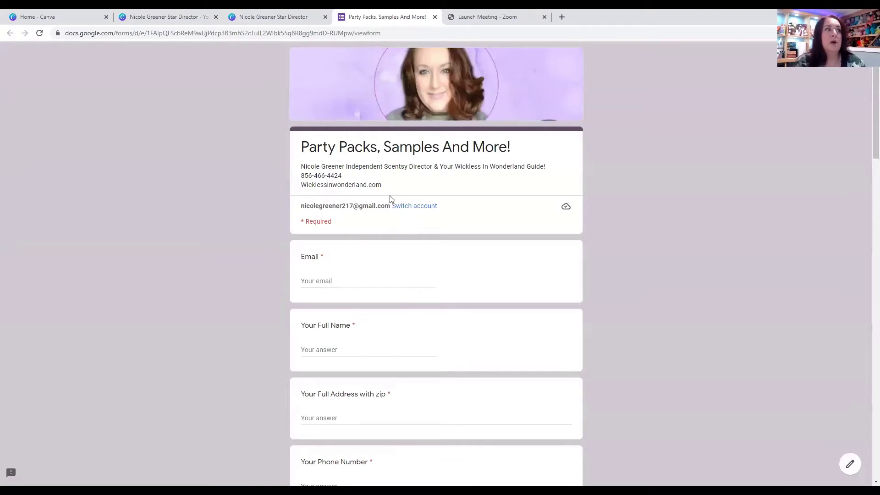
{"action": "scroll", "coordinate": [396, 211], "scroll_direction": "down", "scroll_amount": 4}
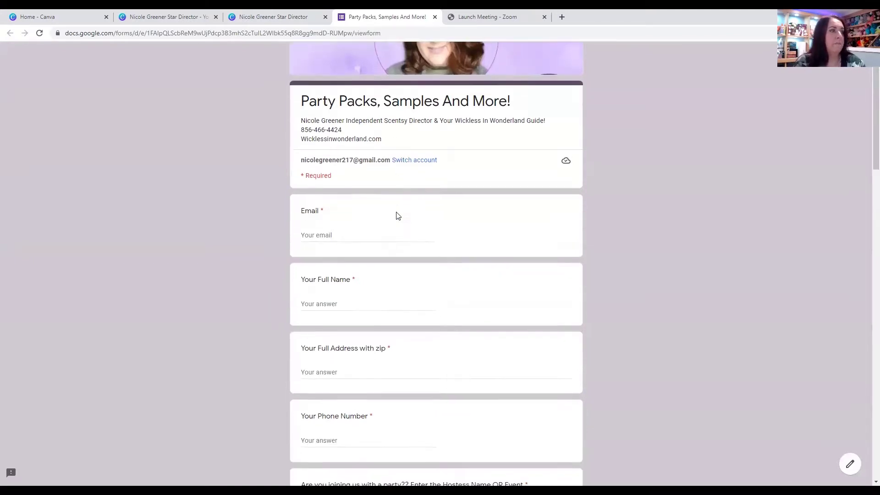
{"action": "scroll", "coordinate": [397, 213], "scroll_direction": "down", "scroll_amount": 6}
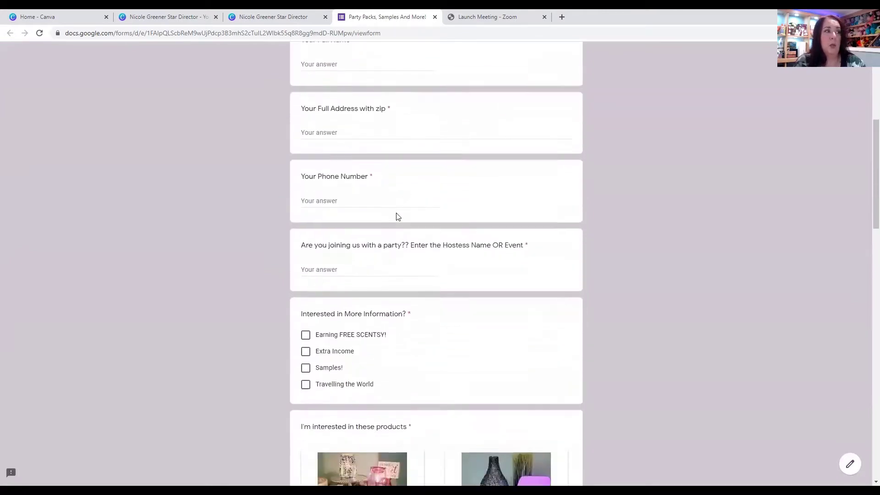
{"action": "scroll", "coordinate": [397, 217], "scroll_direction": "down", "scroll_amount": 5}
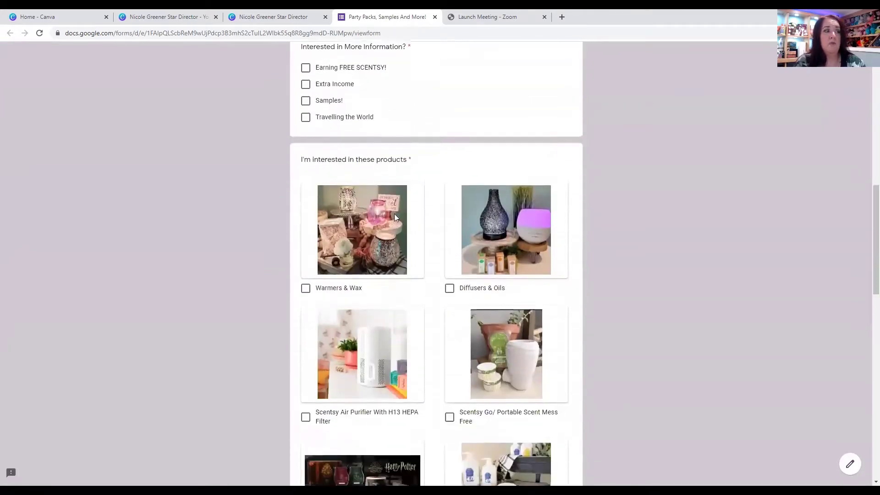
{"action": "scroll", "coordinate": [393, 219], "scroll_direction": "down", "scroll_amount": 12}
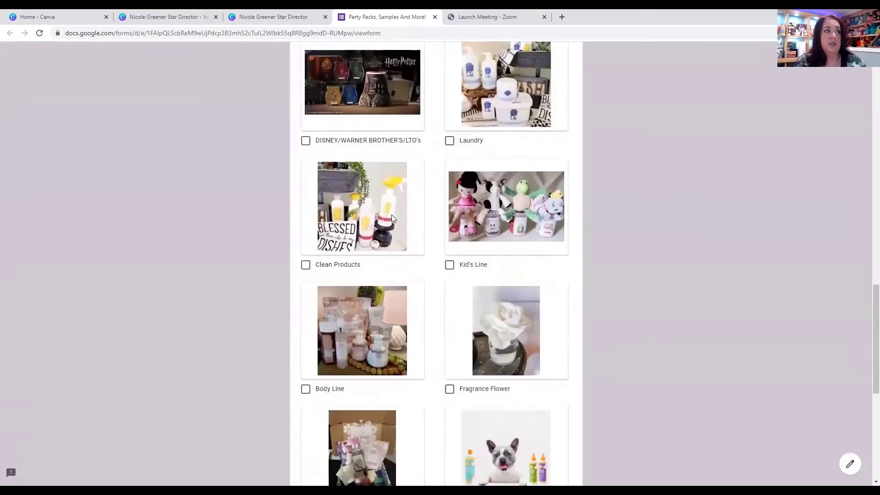
{"action": "scroll", "coordinate": [384, 215], "scroll_direction": "down", "scroll_amount": 3}
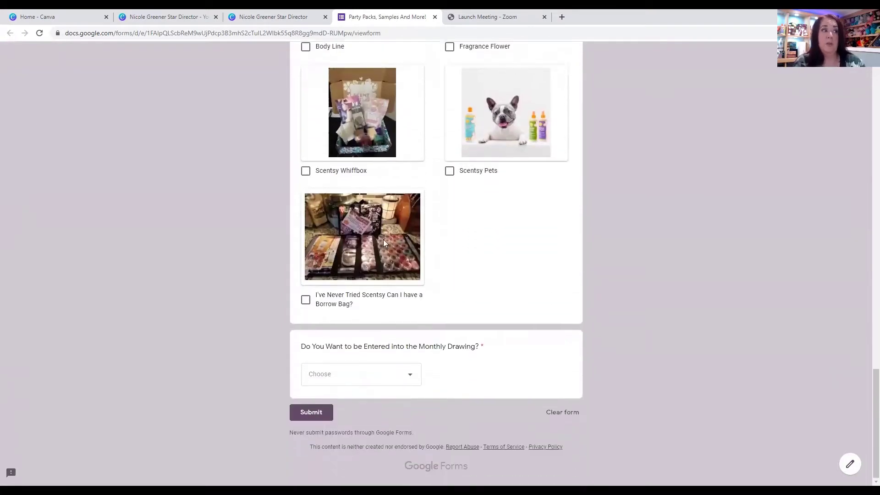
{"action": "left_click", "coordinate": [434, 17]}
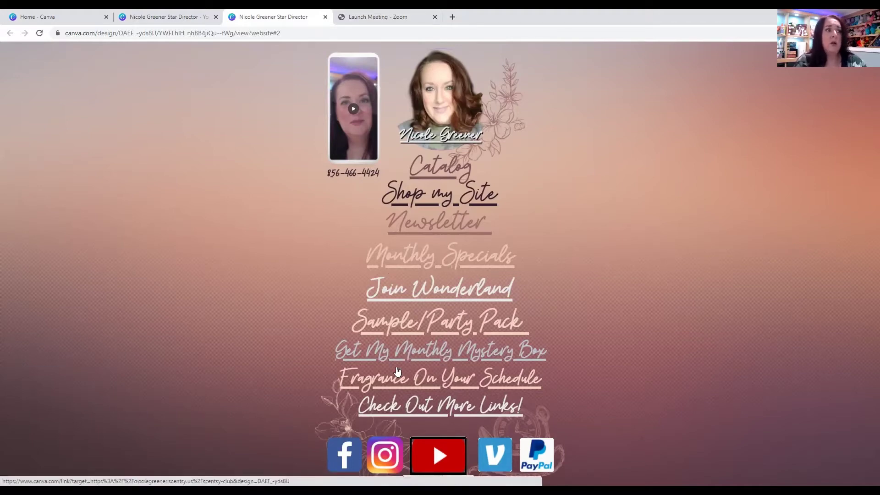
- Check the Fragrance On Your Schedule link, then play the intro video on the website
{"action": "left_click", "coordinate": [424, 378]}
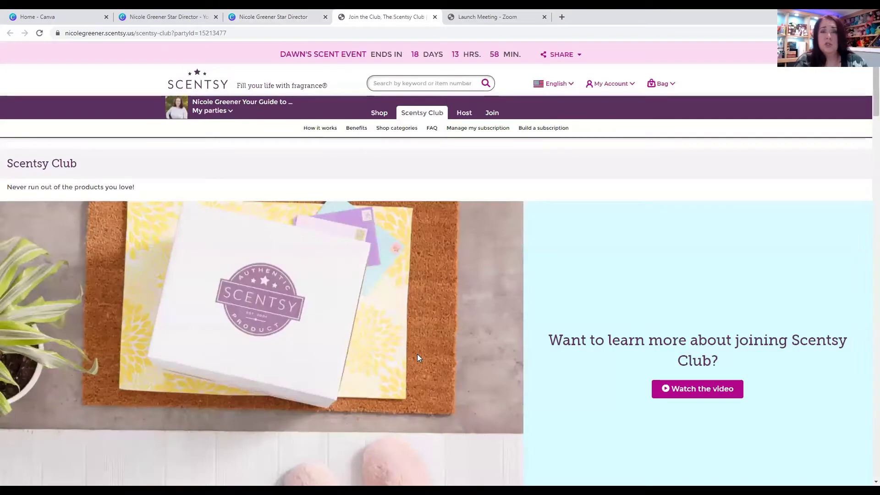
{"action": "left_click", "coordinate": [435, 17]}
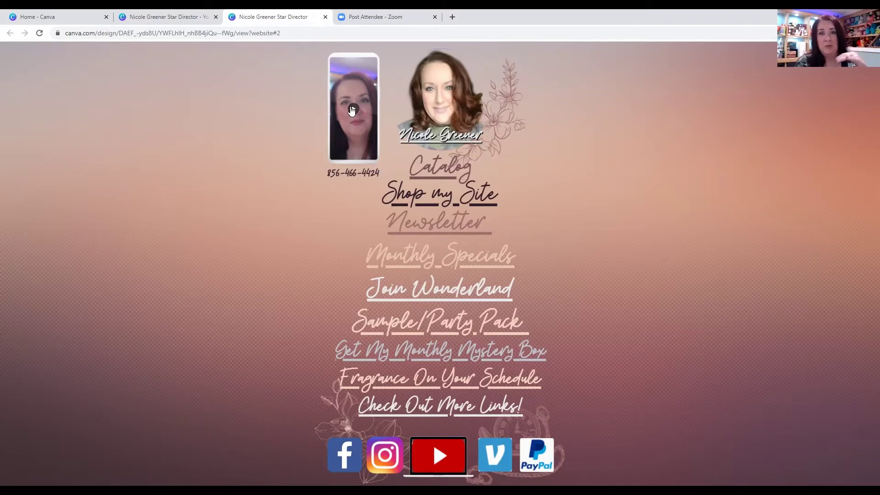
{"action": "left_click", "coordinate": [353, 110]}
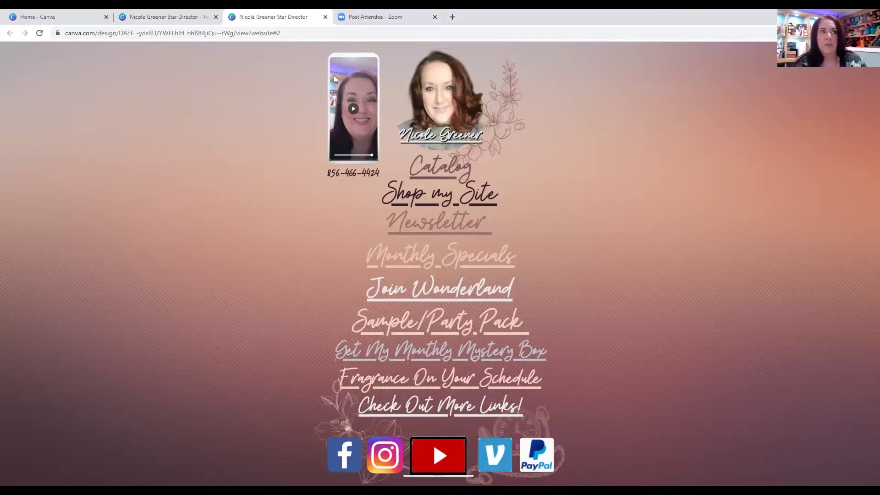
- Close the published website and the Star Director design and return to the Canva home page
{"action": "left_click", "coordinate": [325, 18]}
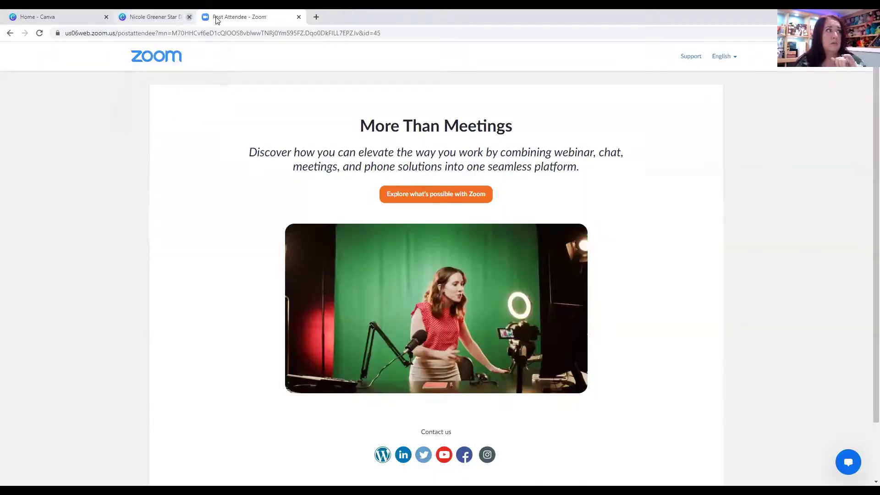
{"action": "left_click", "coordinate": [216, 17]}
{"action": "left_click", "coordinate": [79, 17]}
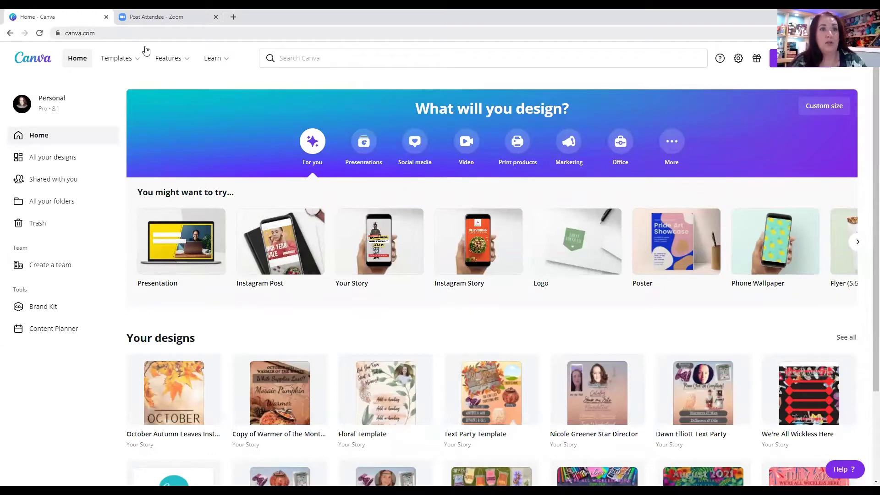
- Create a blank Your Story design from the social media formats
{"action": "mouse_move", "coordinate": [466, 261]}
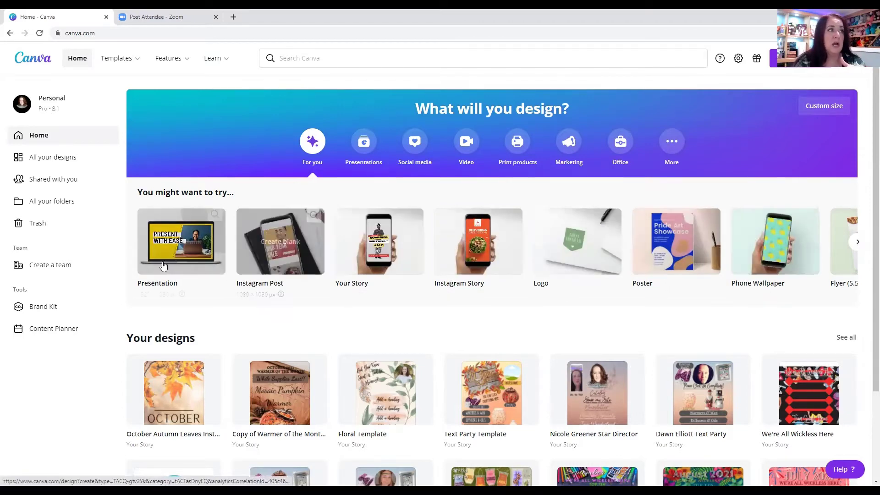
{"action": "left_click", "coordinate": [414, 143]}
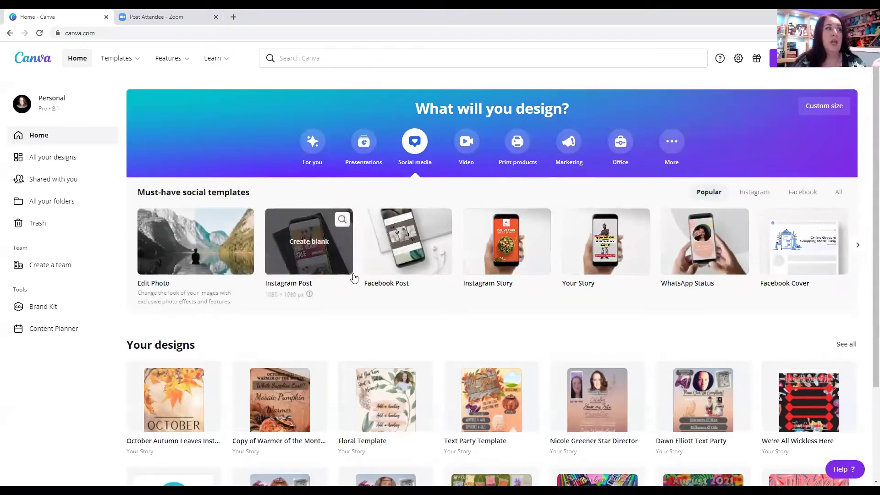
{"action": "left_click", "coordinate": [520, 273]}
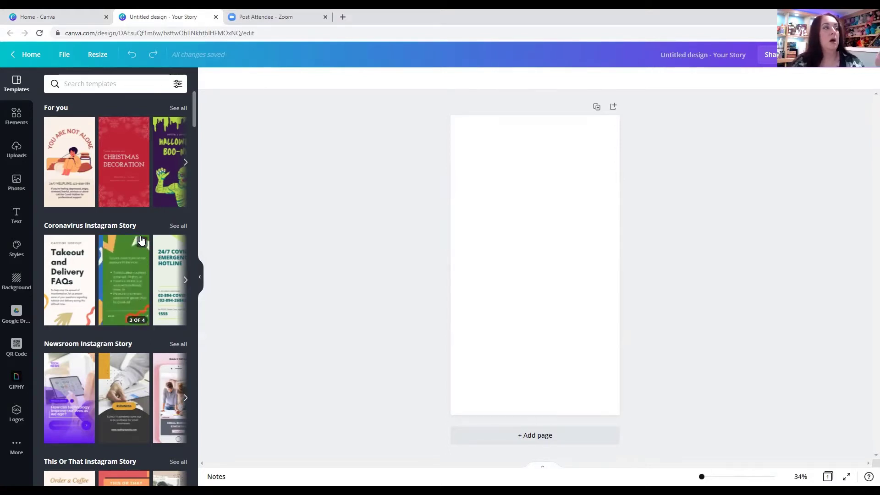
- Apply the beige "Ask me anything" template from the Ask Me 3 Questions Instagram Story collection to the blank page
{"action": "scroll", "coordinate": [141, 240], "scroll_direction": "down", "scroll_amount": 2}
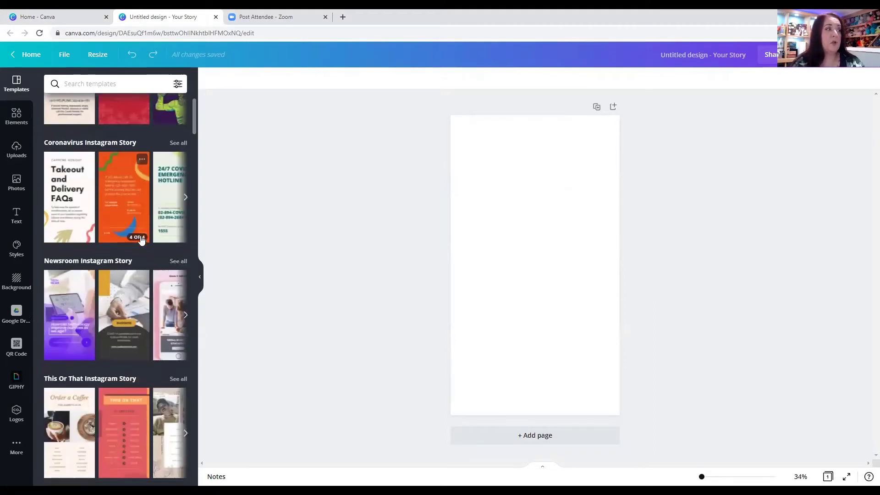
{"action": "scroll", "coordinate": [141, 240], "scroll_direction": "down", "scroll_amount": 6}
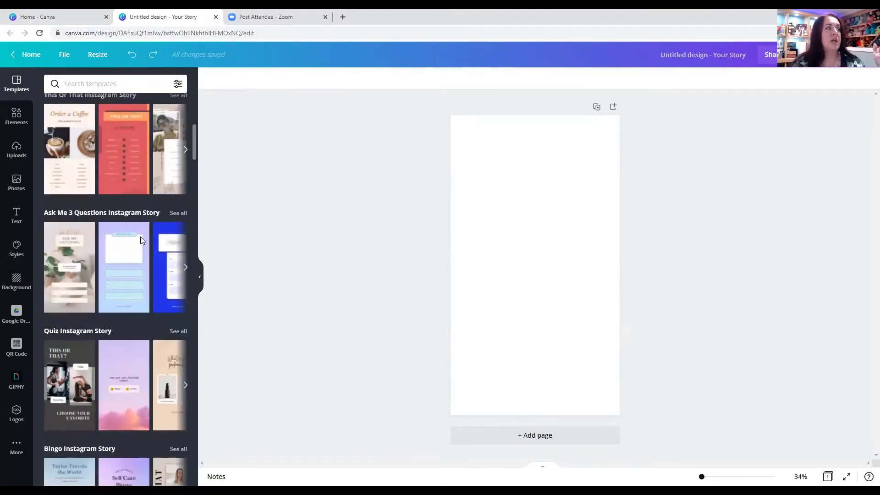
{"action": "left_click", "coordinate": [178, 213]}
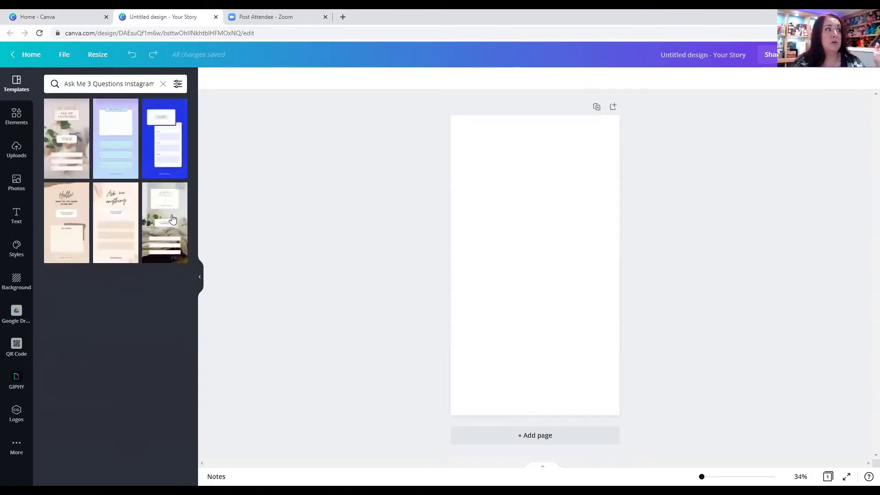
{"action": "left_click", "coordinate": [106, 204]}
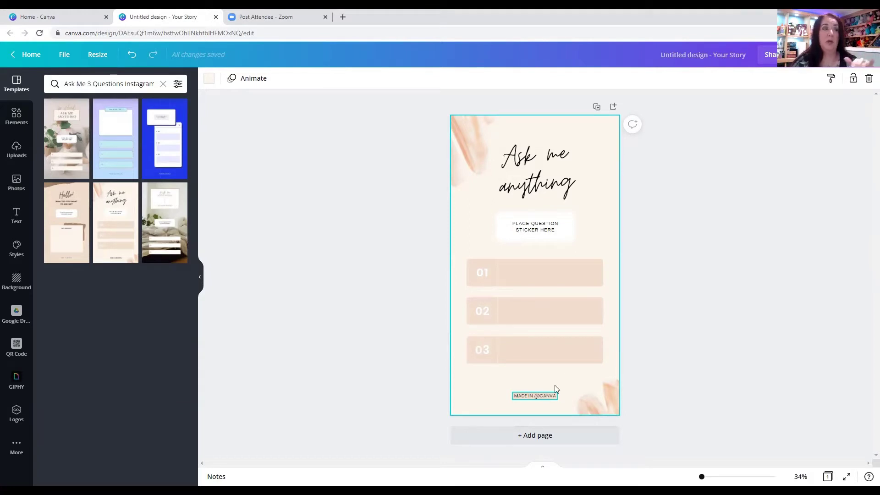
- Move the "Ask me anything" heading to the page's upper-left corner and bring it forward over the brushstroke graphic
{"action": "left_click_drag", "start_coordinate": [567, 188], "coordinate": [541, 162]}
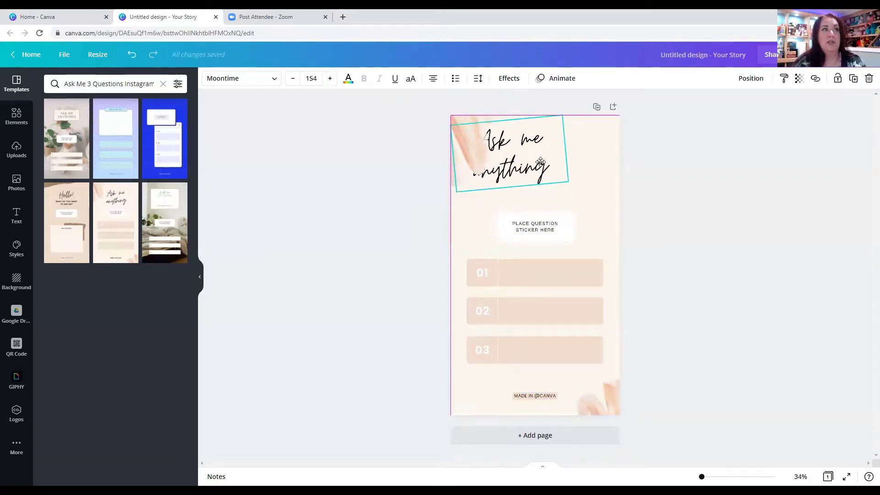
{"action": "left_click_drag", "start_coordinate": [541, 161], "coordinate": [541, 162]}
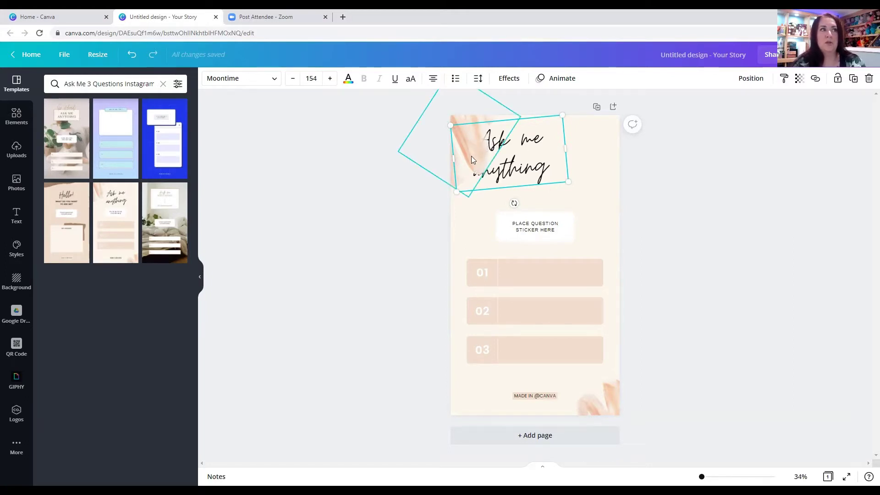
{"action": "left_click", "coordinate": [747, 81]}
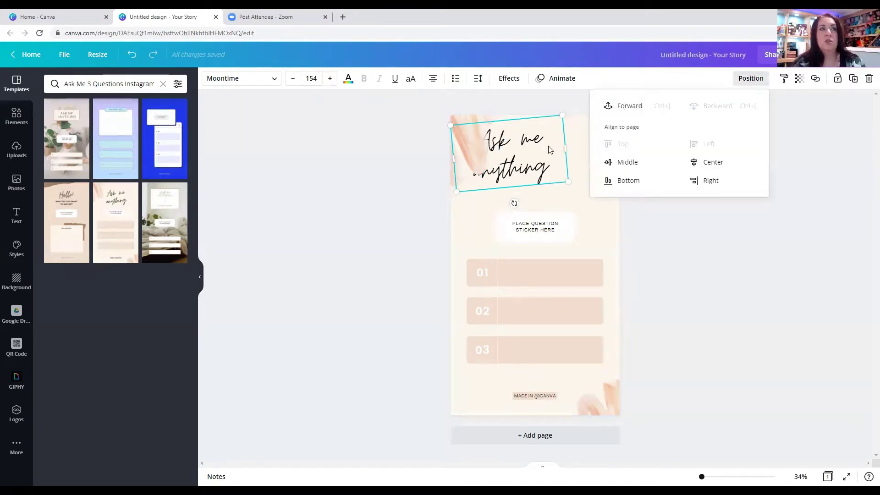
{"action": "left_click", "coordinate": [632, 108]}
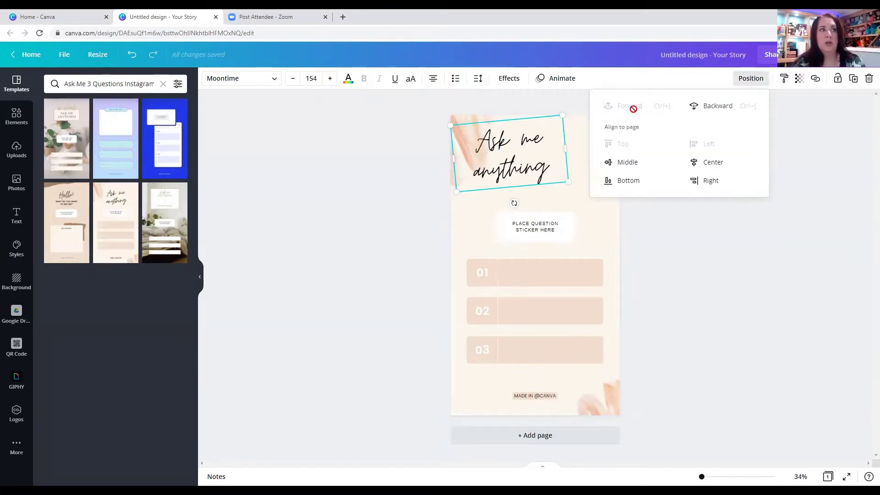
- Send the "Ask me anything" heading backward behind the brushstroke graphic and bring it forward again
{"action": "left_click", "coordinate": [693, 223]}
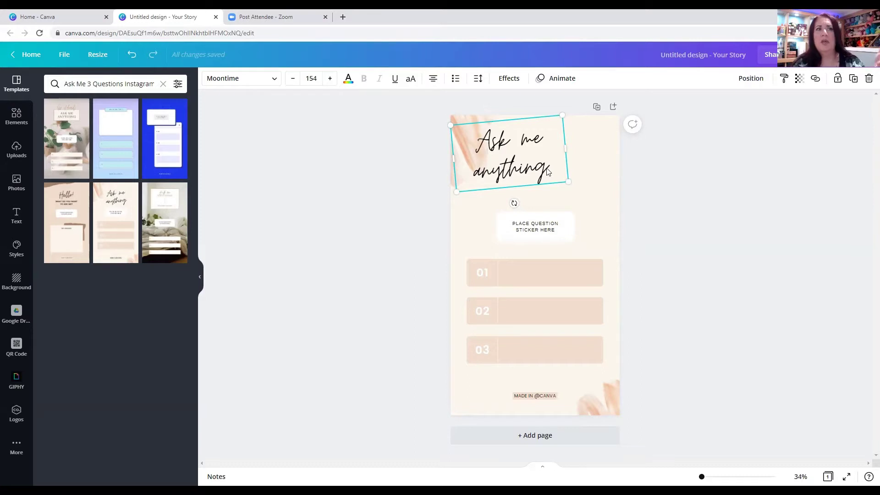
{"action": "left_click", "coordinate": [744, 87]}
{"action": "left_click", "coordinate": [718, 107]}
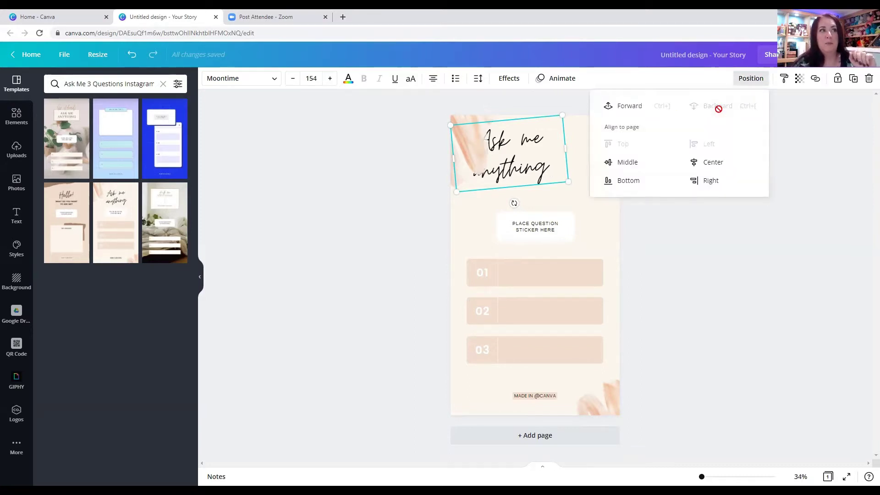
{"action": "left_click", "coordinate": [632, 106]}
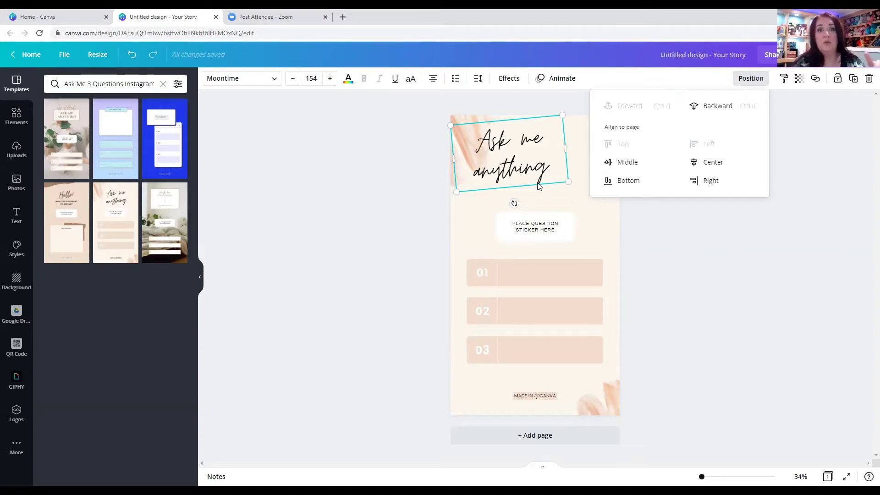
{"action": "left_click", "coordinate": [689, 257]}
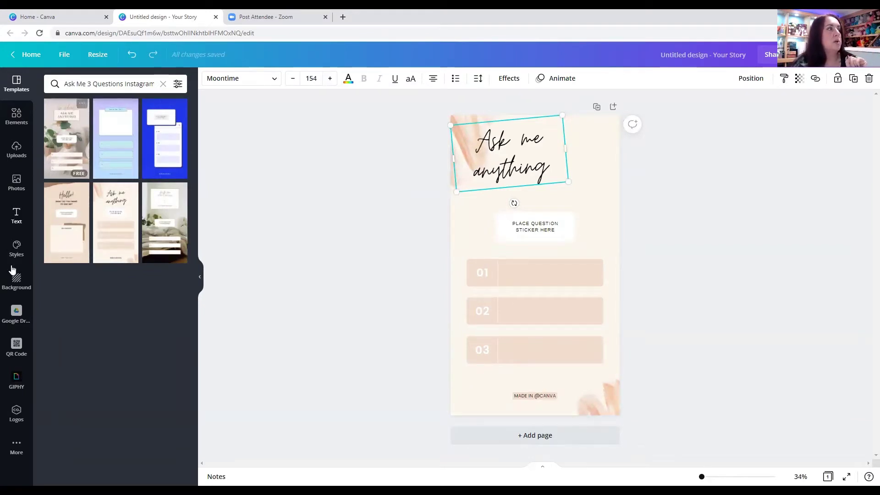
- Set the uploaded brown weathered wood-plank photo as the page background
{"action": "left_click", "coordinate": [15, 285]}
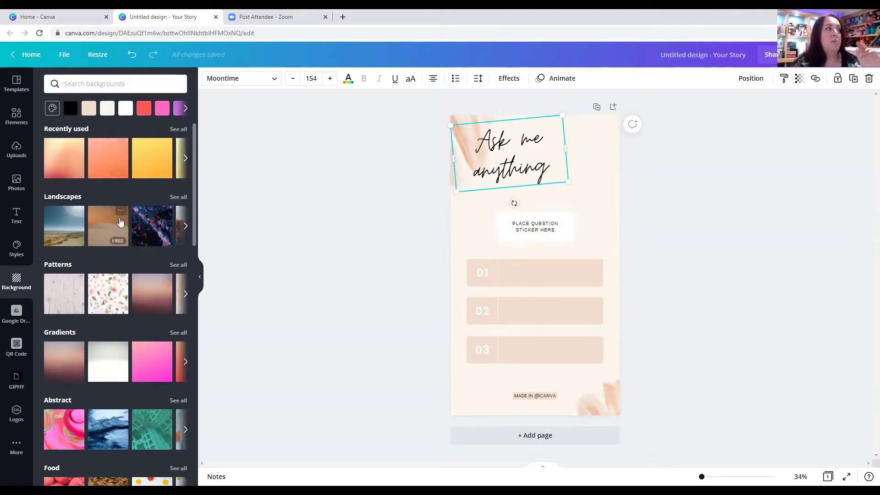
{"action": "scroll", "coordinate": [114, 248], "scroll_direction": "down", "scroll_amount": 1}
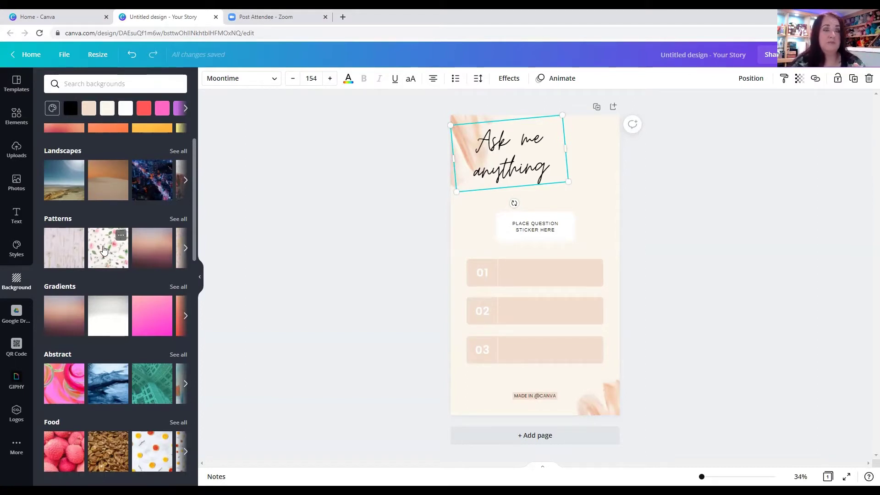
{"action": "left_click", "coordinate": [17, 150]}
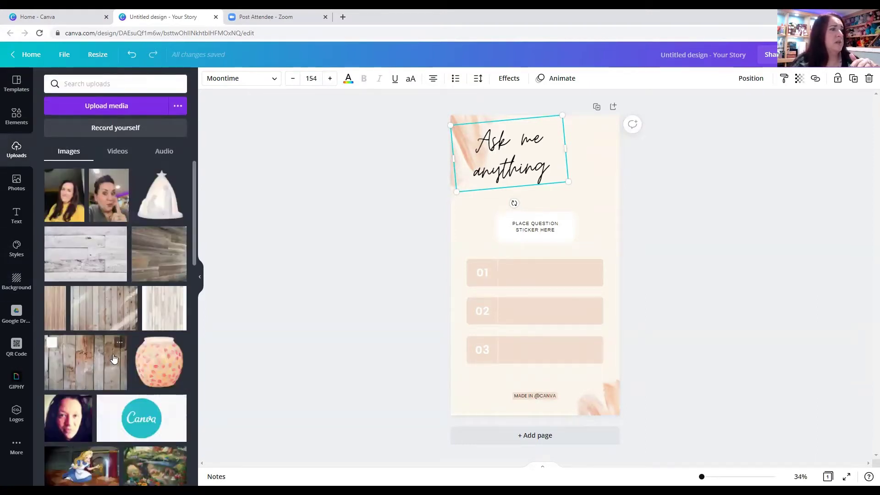
{"action": "left_click_drag", "start_coordinate": [114, 358], "coordinate": [459, 223]}
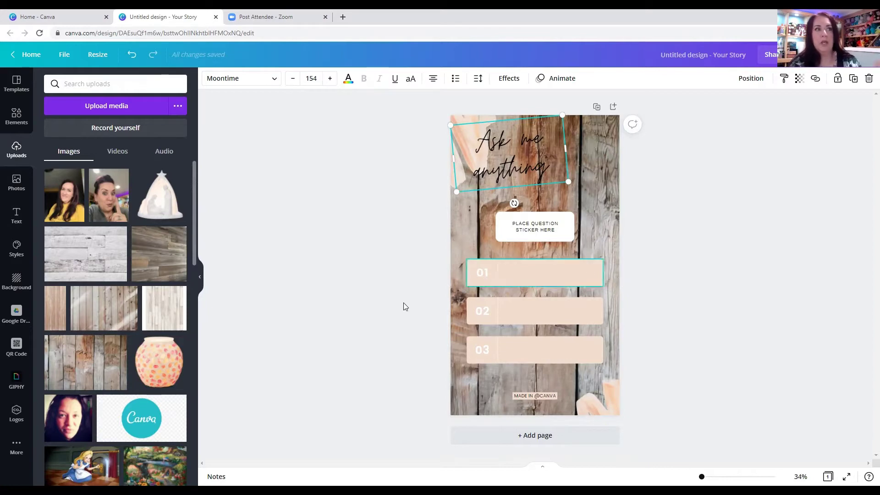
{"action": "scroll", "coordinate": [160, 257], "scroll_direction": "down", "scroll_amount": 3}
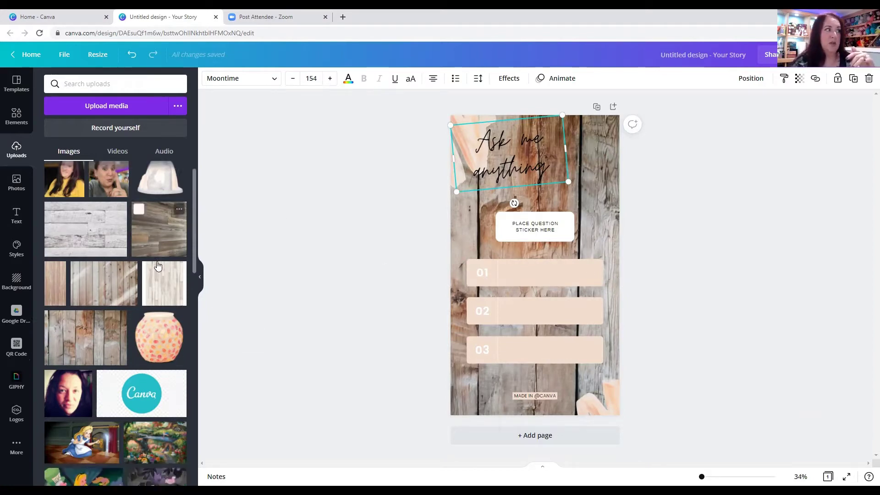
{"action": "left_click", "coordinate": [33, 122]}
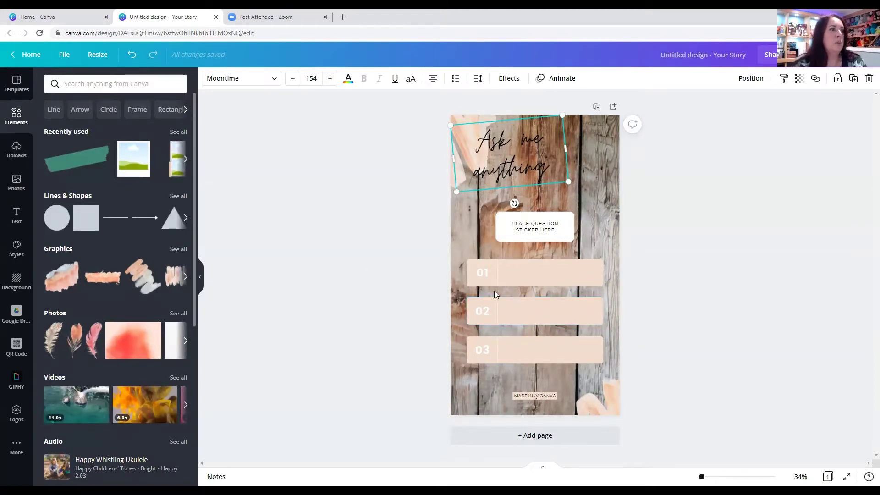
- Delete the numbered answer boxes 01, 02 and 03 from the page
{"action": "left_click", "coordinate": [546, 275]}
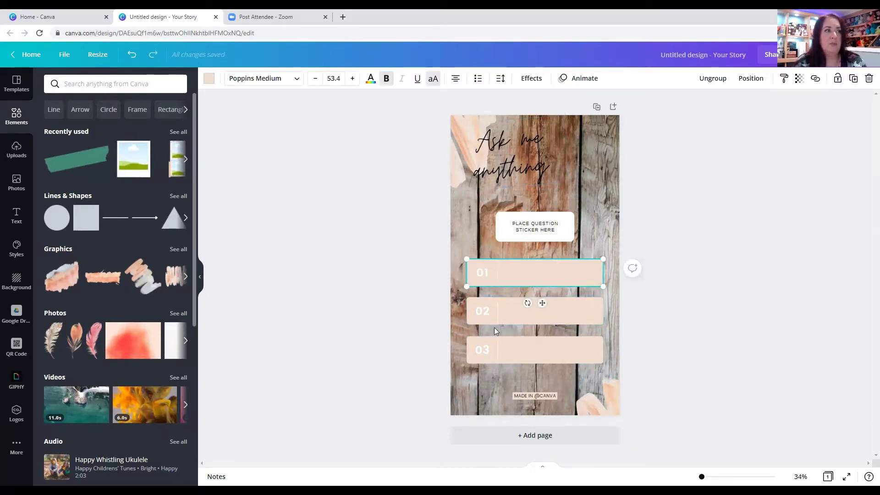
{"action": "left_click", "coordinate": [869, 79]}
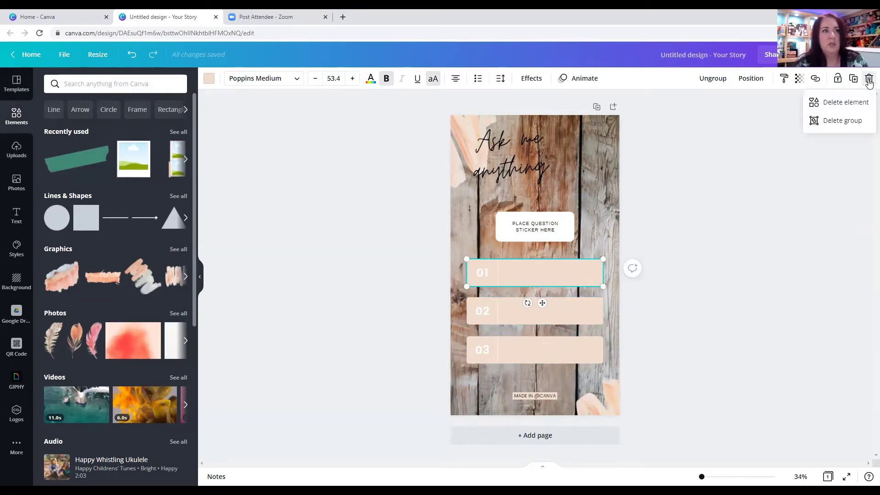
{"action": "left_click", "coordinate": [857, 107]}
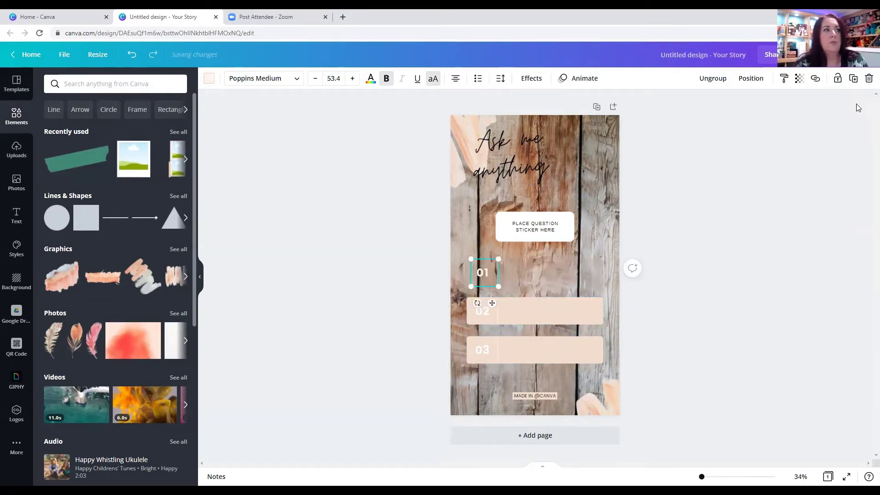
{"action": "left_click", "coordinate": [869, 80]}
{"action": "left_click", "coordinate": [539, 311]}
{"action": "left_click", "coordinate": [868, 79]}
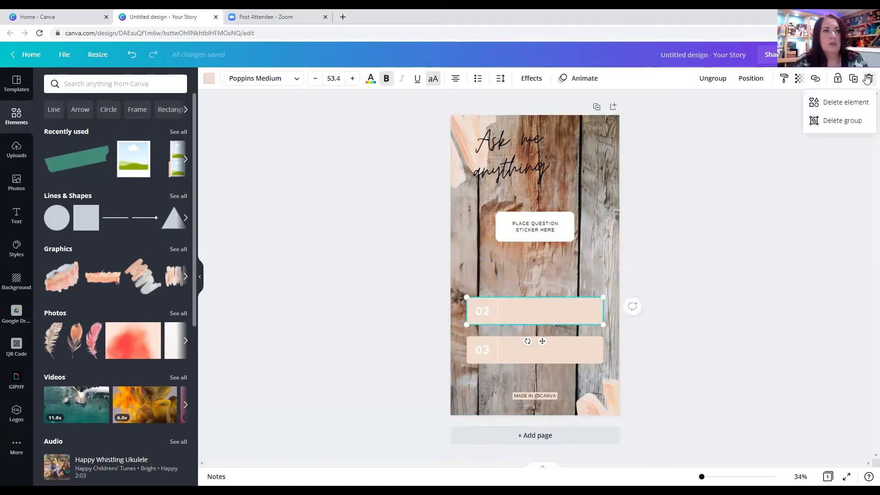
{"action": "left_click", "coordinate": [848, 121]}
{"action": "left_click", "coordinate": [556, 339]}
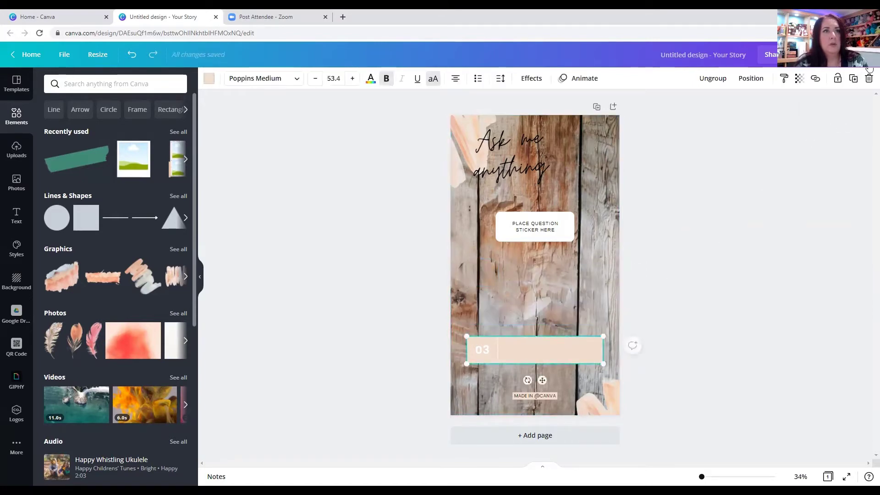
{"action": "left_click", "coordinate": [868, 79]}
{"action": "left_click", "coordinate": [848, 121]}
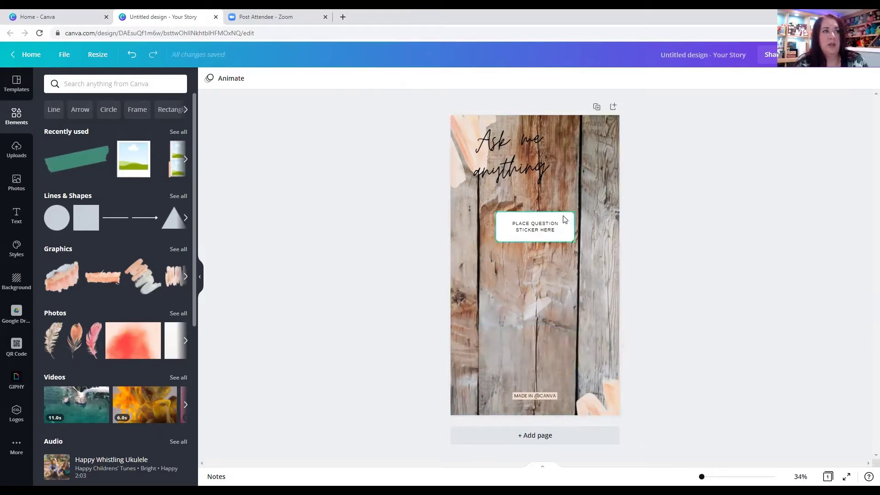
- Undo the deletions of the three numbered answer boxes
{"action": "left_click", "coordinate": [132, 55]}
{"action": "left_click", "coordinate": [132, 55]}
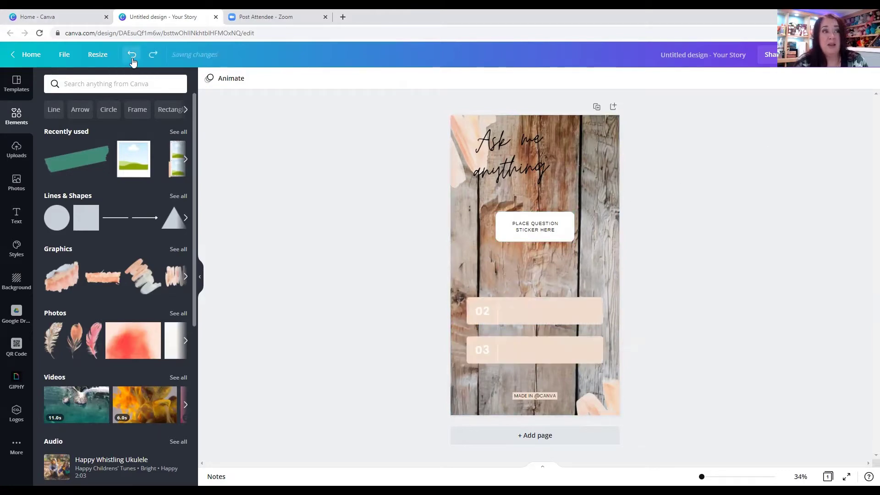
{"action": "left_click", "coordinate": [133, 60]}
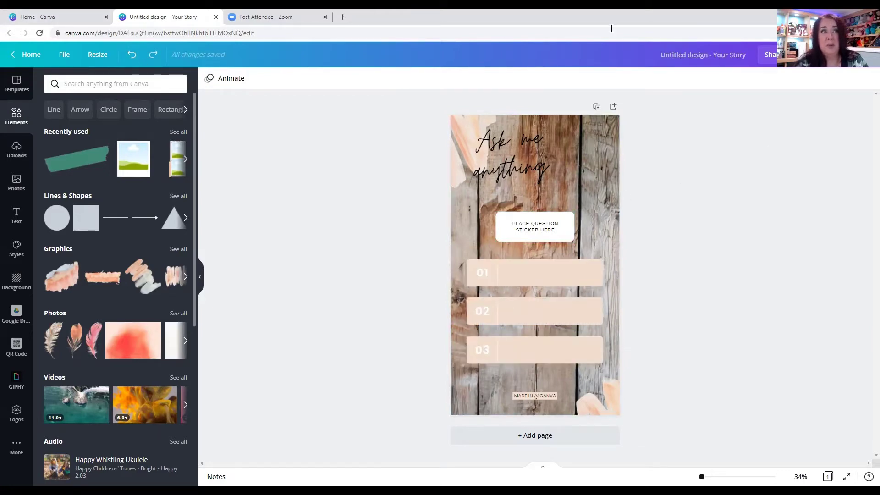
- Delete the question sticker placeholder and the 01, 02 and 03 box groups, keeping only the heading and footer text
{"action": "left_click", "coordinate": [553, 231]}
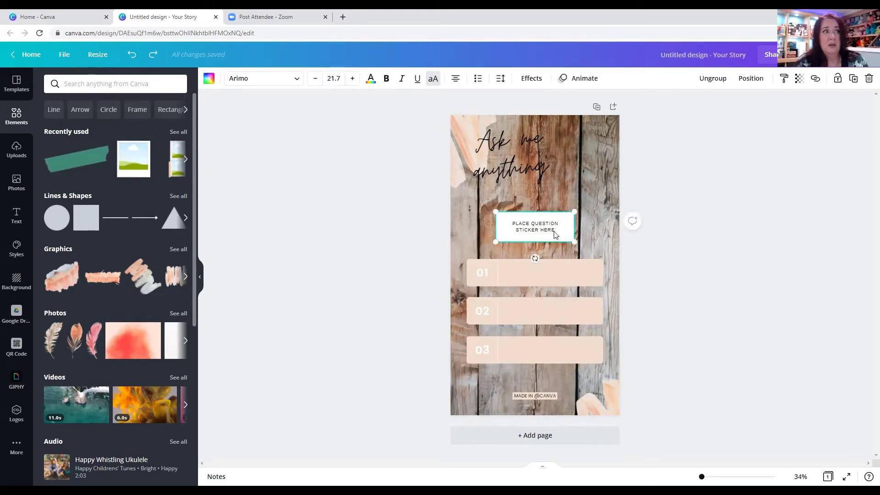
{"action": "left_click", "coordinate": [871, 79]}
{"action": "left_click", "coordinate": [854, 121]}
{"action": "left_click", "coordinate": [560, 273]}
{"action": "left_click", "coordinate": [869, 79]}
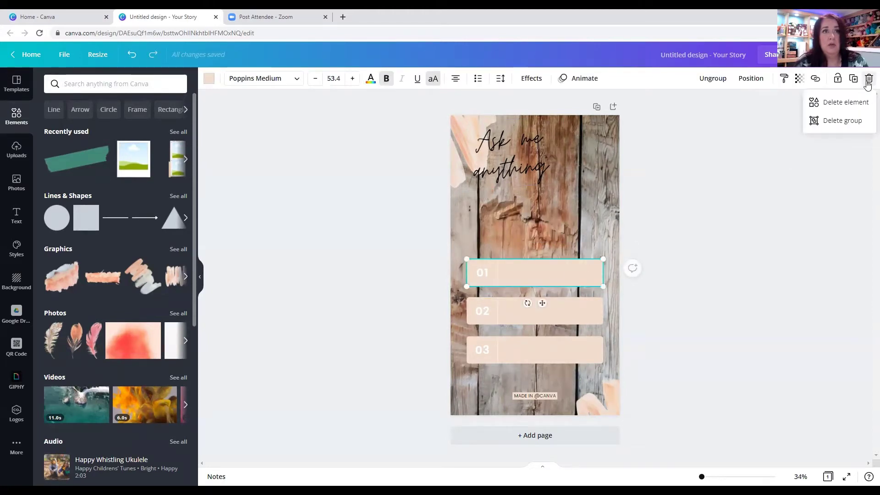
{"action": "left_click", "coordinate": [827, 122]}
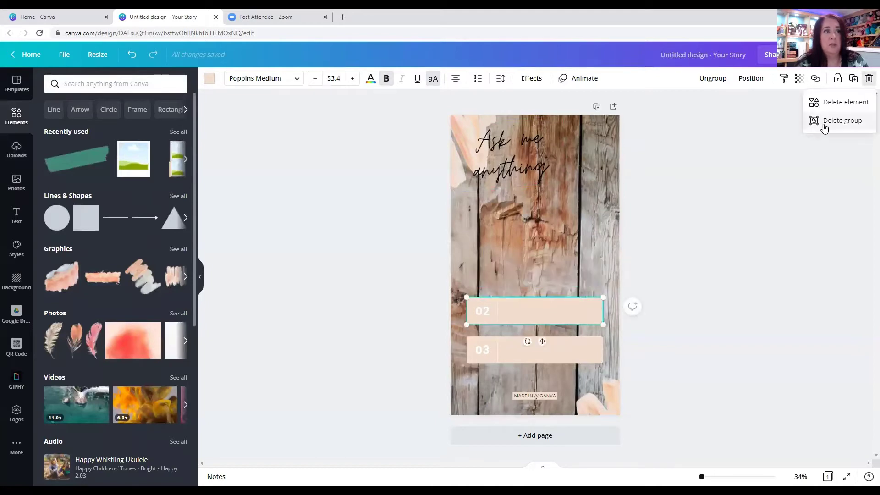
{"action": "left_click", "coordinate": [825, 122]}
{"action": "left_click", "coordinate": [546, 351]}
{"action": "left_click", "coordinate": [869, 79]}
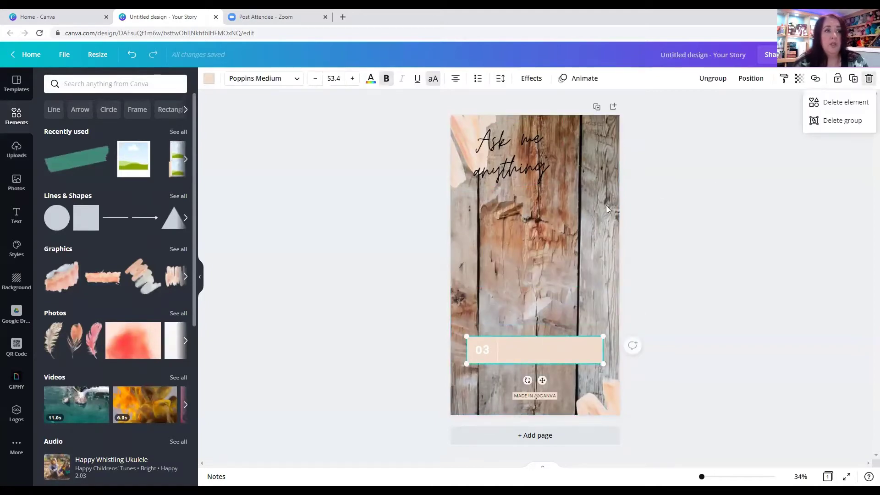
{"action": "left_click", "coordinate": [840, 119]}
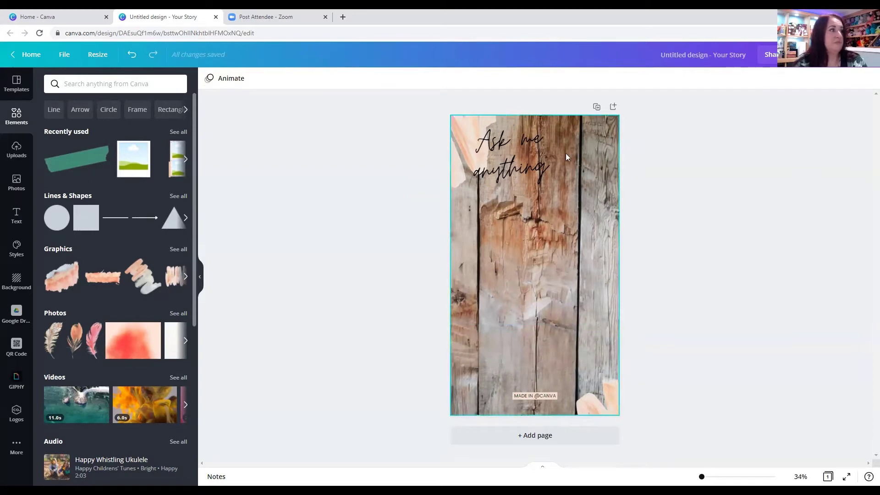
- Add the striped peach brushstroke from the recommended graphics, rotate it a quarter turn and enlarge it to fill the area below the heading
{"action": "left_click", "coordinate": [178, 250]}
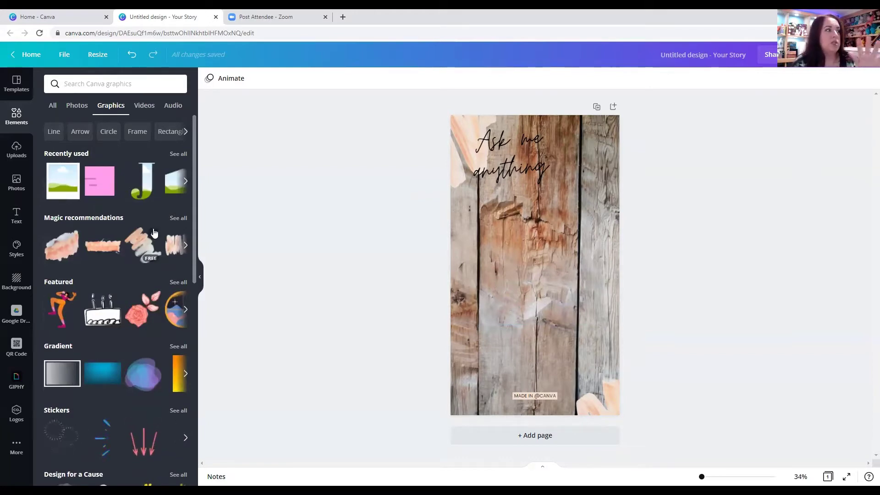
{"action": "left_click", "coordinate": [177, 219]}
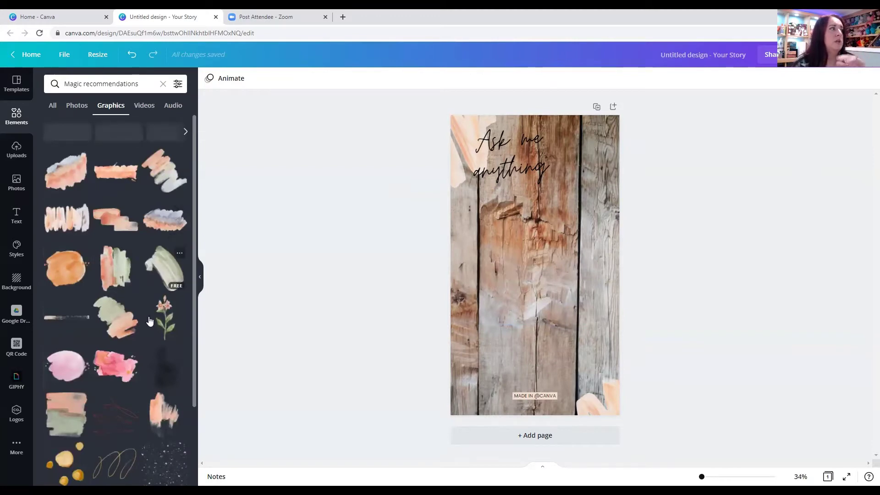
{"action": "left_click", "coordinate": [63, 226]}
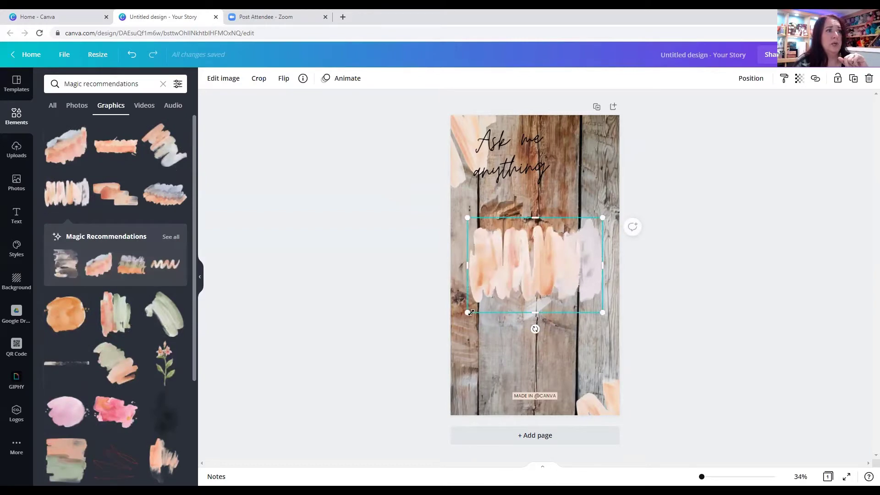
{"action": "mouse_move", "coordinate": [534, 328]}
{"action": "left_mouse_down"}
{"action": "mouse_move", "coordinate": [505, 318]}
{"action": "mouse_move", "coordinate": [502, 264]}
{"action": "left_mouse_up"}
{"action": "left_click_drag", "start_coordinate": [587, 334], "coordinate": [638, 399]}
{"action": "left_click_drag", "start_coordinate": [554, 324], "coordinate": [537, 311]}
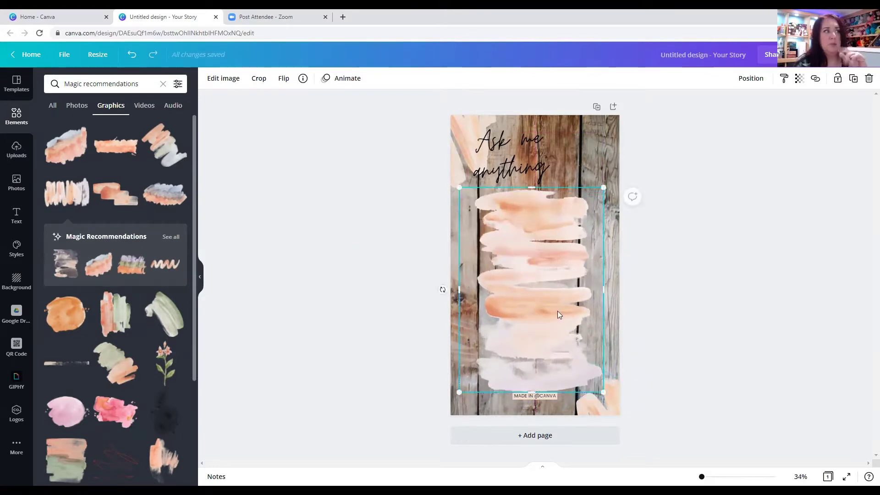
- Add the green-and-orange striped feather from the recommended photos, shrink it, rotate it diagonally and place it in the page's upper-right corner
{"action": "scroll", "coordinate": [128, 362], "scroll_direction": "down", "scroll_amount": 3}
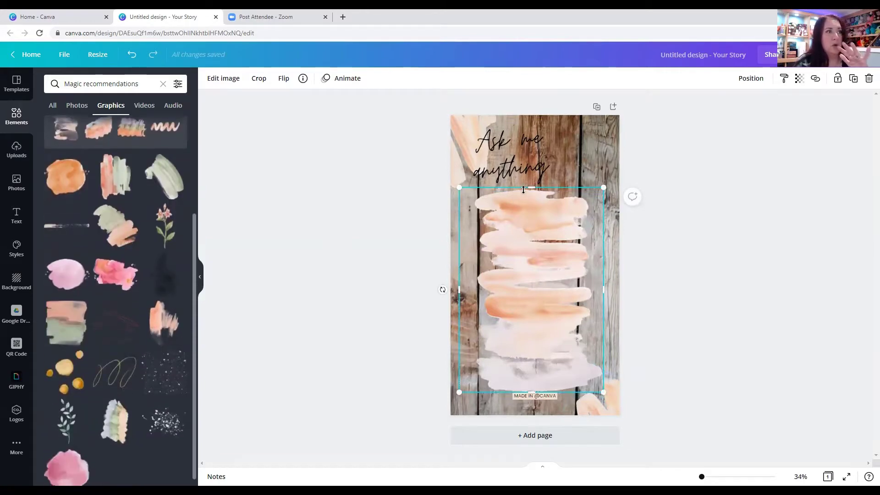
{"action": "scroll", "coordinate": [105, 381], "scroll_direction": "down", "scroll_amount": 1}
{"action": "scroll", "coordinate": [129, 400], "scroll_direction": "up", "scroll_amount": 3}
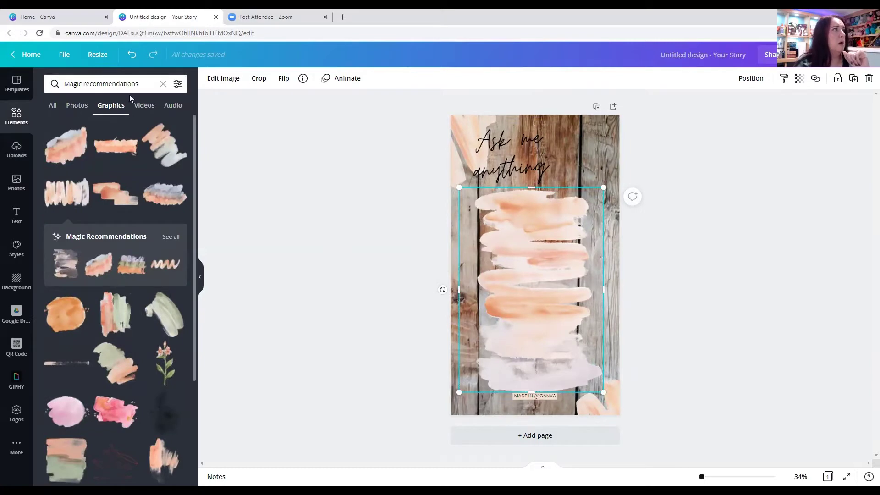
{"action": "left_click", "coordinate": [162, 84]}
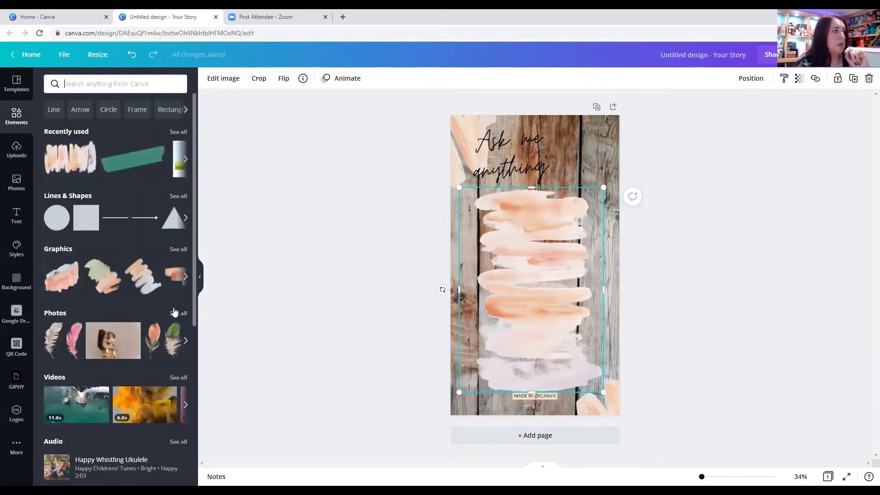
{"action": "left_click", "coordinate": [177, 315]}
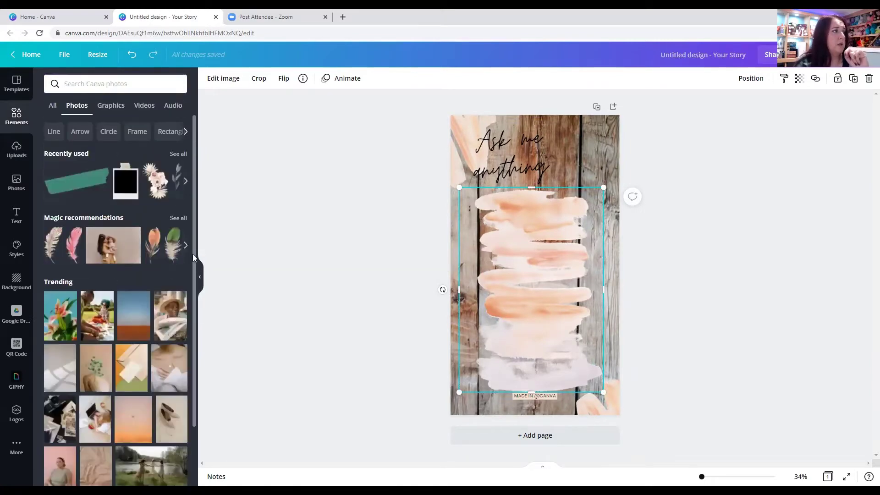
{"action": "left_click", "coordinate": [178, 217]}
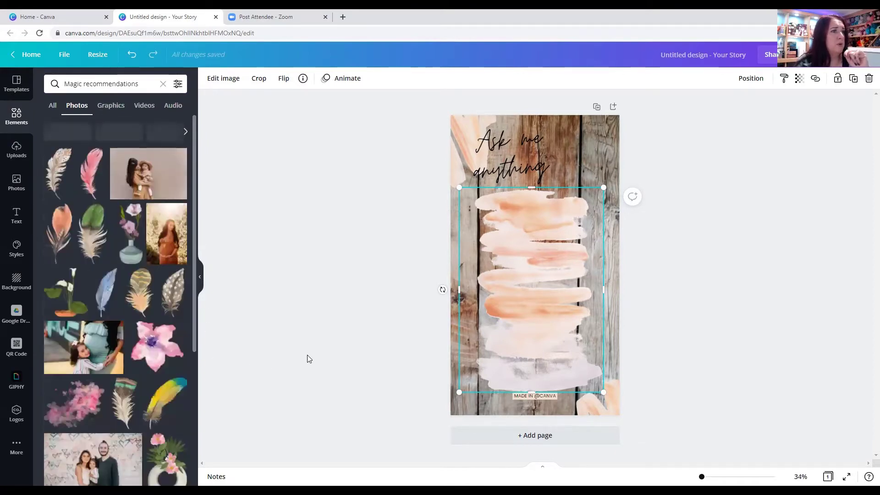
{"action": "left_click", "coordinate": [133, 302]}
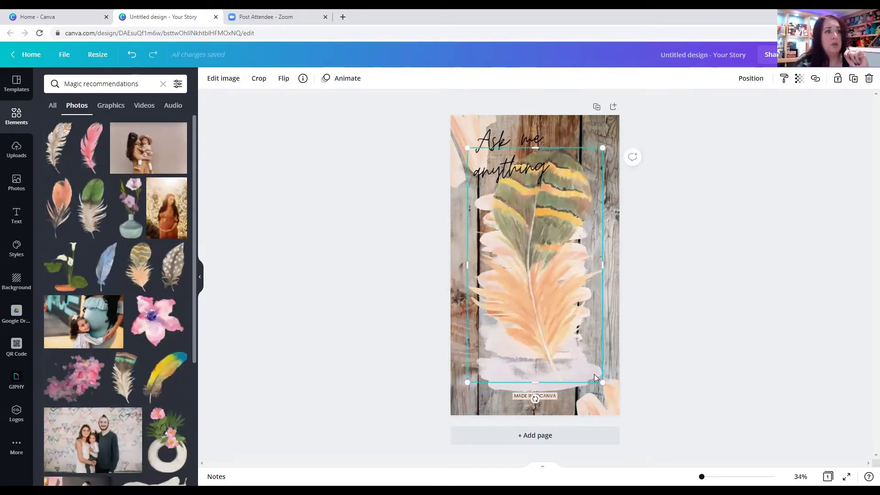
{"action": "left_click_drag", "start_coordinate": [602, 384], "coordinate": [530, 255]}
{"action": "mouse_move", "coordinate": [502, 219]}
{"action": "left_mouse_down"}
{"action": "mouse_move", "coordinate": [515, 283]}
{"action": "mouse_move", "coordinate": [549, 254]}
{"action": "left_mouse_up"}
{"action": "mouse_move", "coordinate": [554, 306]}
{"action": "left_mouse_down"}
{"action": "mouse_move", "coordinate": [580, 303]}
{"action": "mouse_move", "coordinate": [589, 257]}
{"action": "mouse_move", "coordinate": [581, 202]}
{"action": "mouse_move", "coordinate": [601, 136]}
{"action": "left_mouse_up"}
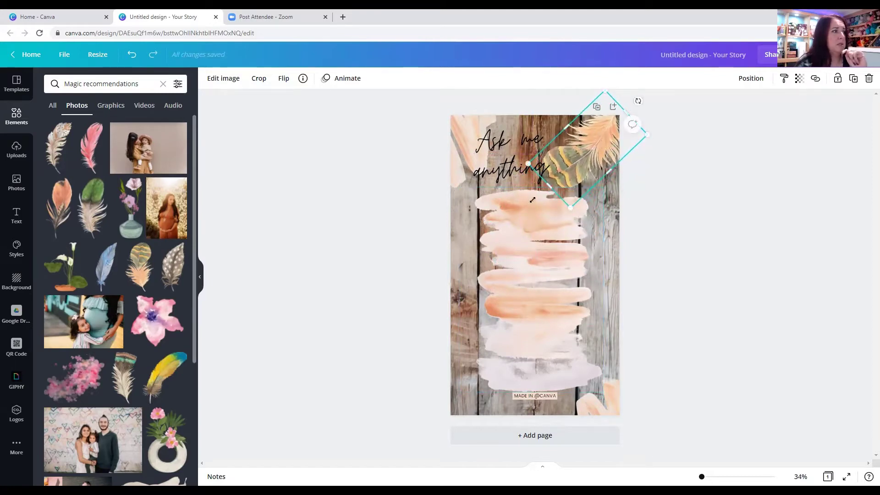
- Add the brown spotted feather from the recommended photos, shrink it and place it in the upper-right corner, shifting the heading left to make room
{"action": "left_click", "coordinate": [175, 275]}
{"action": "left_click_drag", "start_coordinate": [535, 414], "coordinate": [562, 196]}
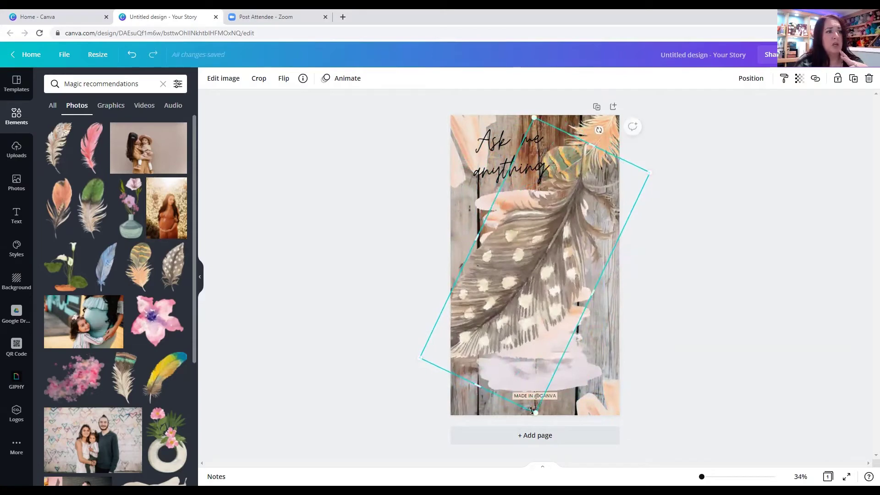
{"action": "left_click_drag", "start_coordinate": [535, 411], "coordinate": [534, 229]}
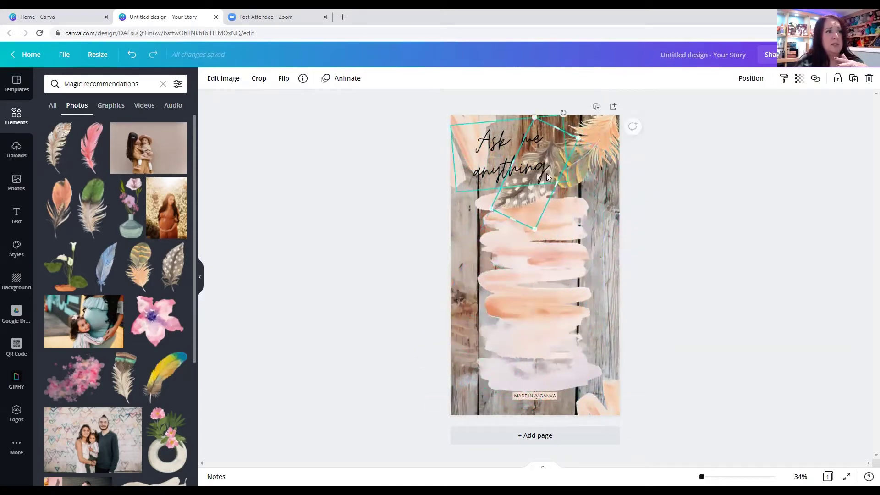
{"action": "mouse_move", "coordinate": [542, 149]}
{"action": "left_mouse_down"}
{"action": "mouse_move", "coordinate": [551, 140]}
{"action": "mouse_move", "coordinate": [528, 146]}
{"action": "left_mouse_up"}
{"action": "left_click", "coordinate": [564, 195]}
{"action": "left_click_drag", "start_coordinate": [555, 142], "coordinate": [621, 144]}
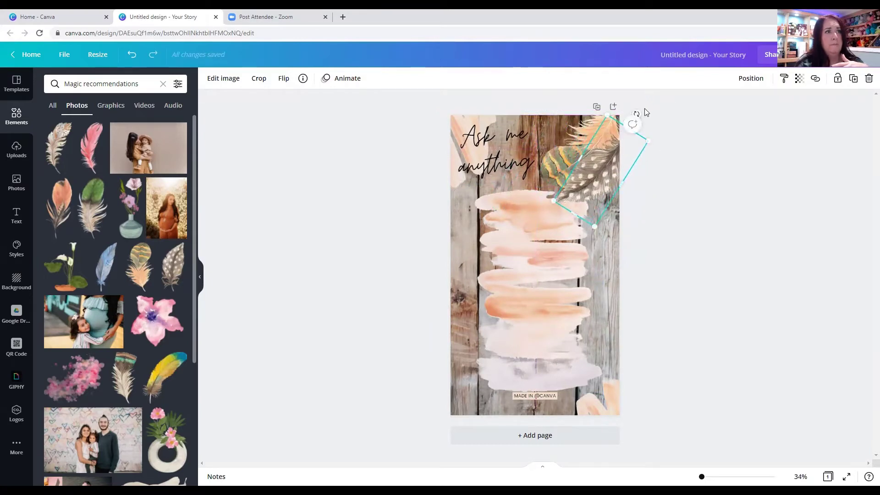
- Rotate the spotted feather more upright, nudge it into the corner and send it backward behind the striped feather
{"action": "left_click_drag", "start_coordinate": [636, 112], "coordinate": [616, 105]}
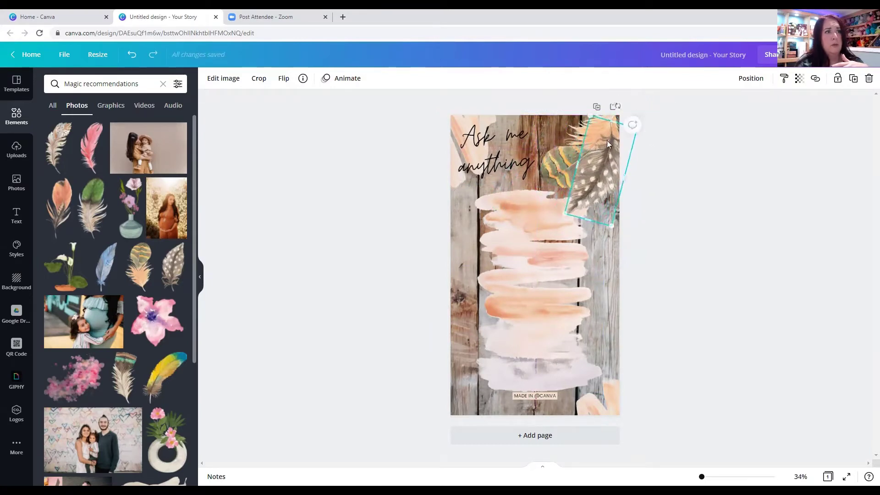
{"action": "left_click_drag", "start_coordinate": [610, 152], "coordinate": [611, 149]}
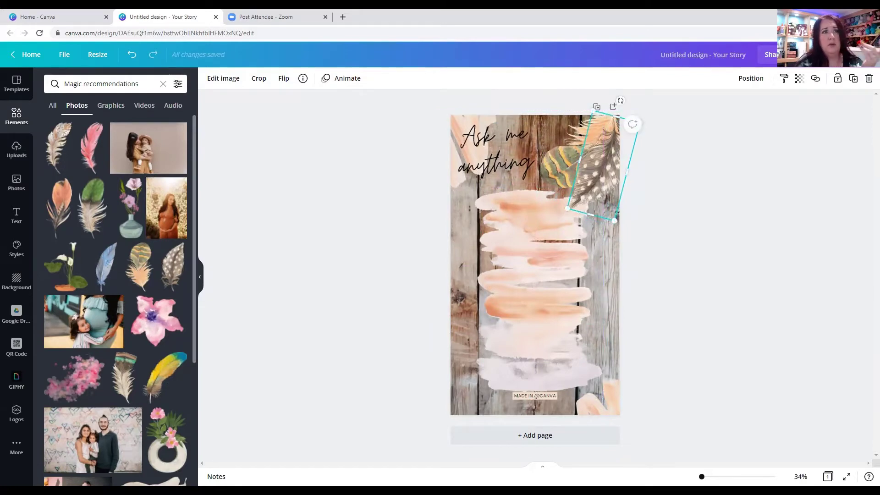
{"action": "left_click", "coordinate": [752, 79]}
{"action": "left_click", "coordinate": [718, 108]}
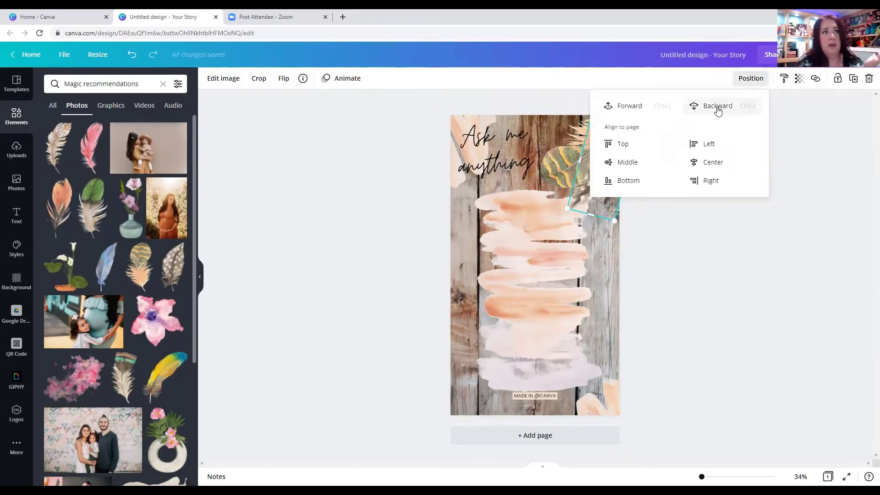
{"action": "left_click", "coordinate": [718, 110]}
{"action": "left_click", "coordinate": [715, 229]}
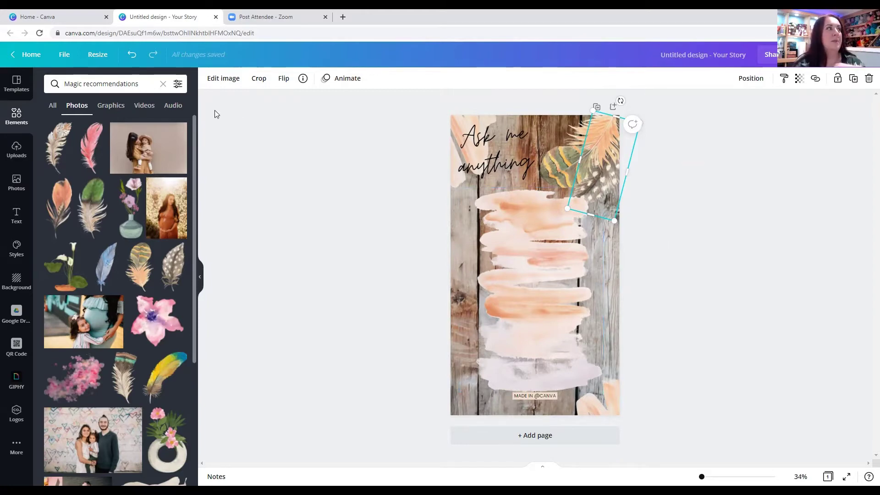
- Leave the design, open the Floral Template from the saved designs to view it as a finished example, and return to the home page
{"action": "left_click", "coordinate": [23, 55]}
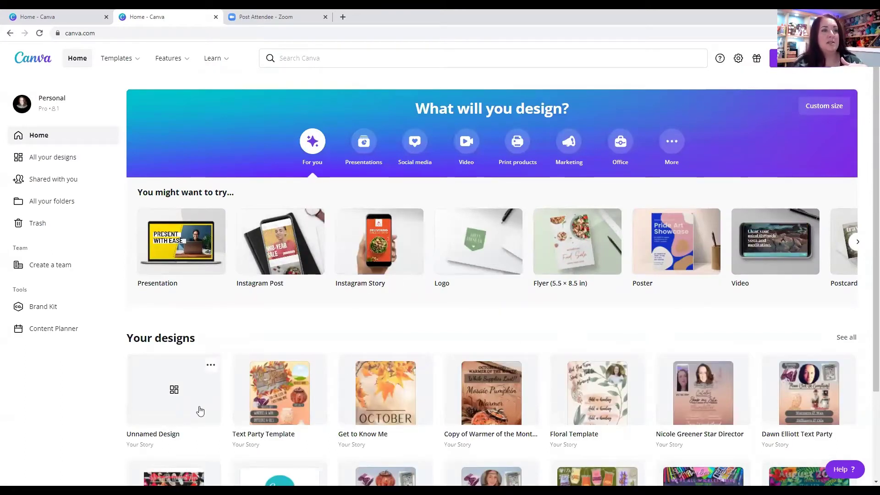
{"action": "left_click", "coordinate": [603, 395]}
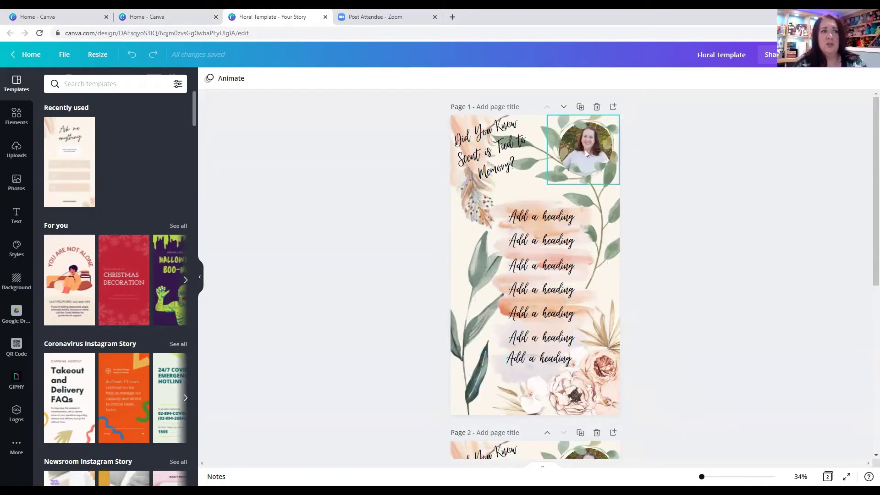
{"action": "left_click", "coordinate": [13, 56]}
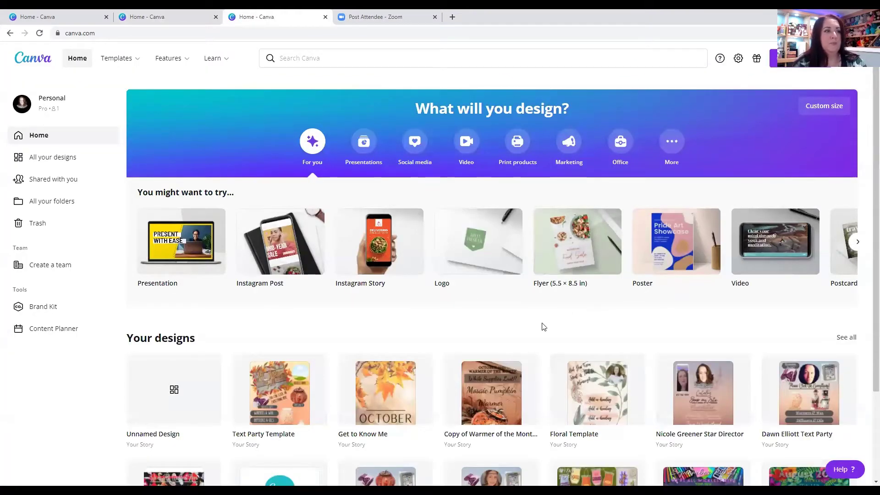
- Open the Text Party Template from the saved designs and close the two extra Canva home pages
{"action": "left_click", "coordinate": [283, 389]}
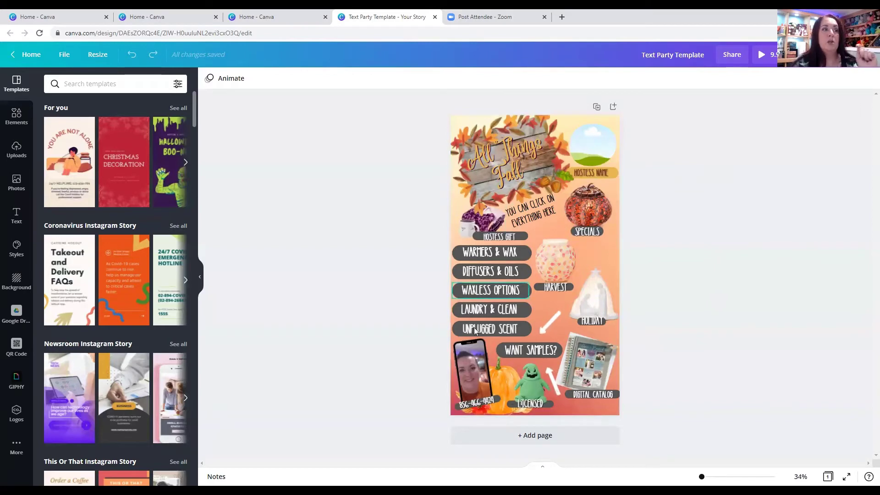
{"action": "left_click", "coordinate": [477, 374]}
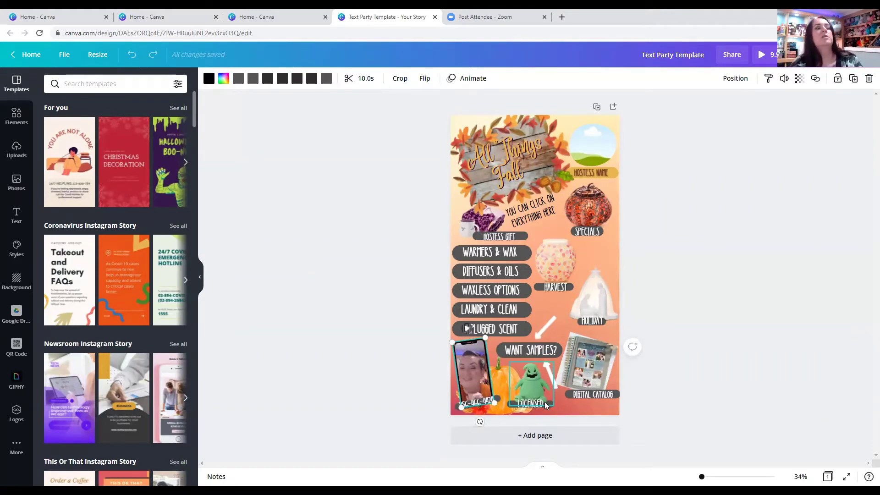
{"action": "left_click", "coordinate": [543, 302]}
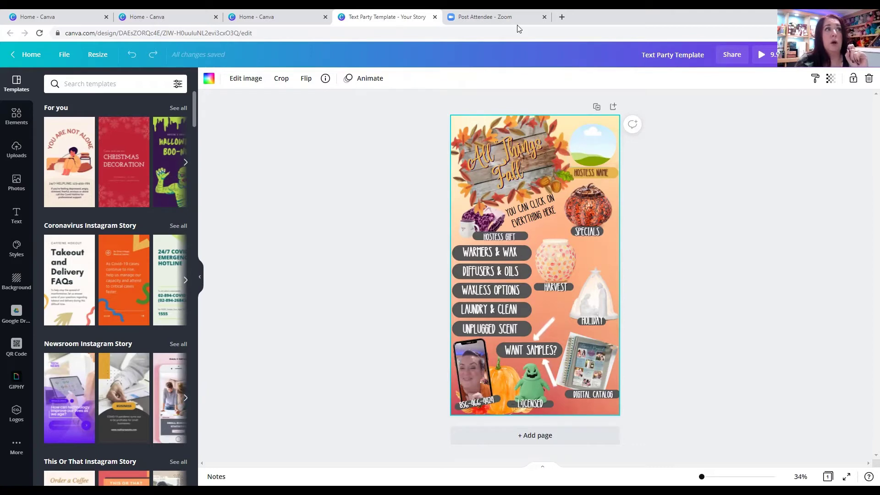
{"action": "left_click", "coordinate": [216, 17]}
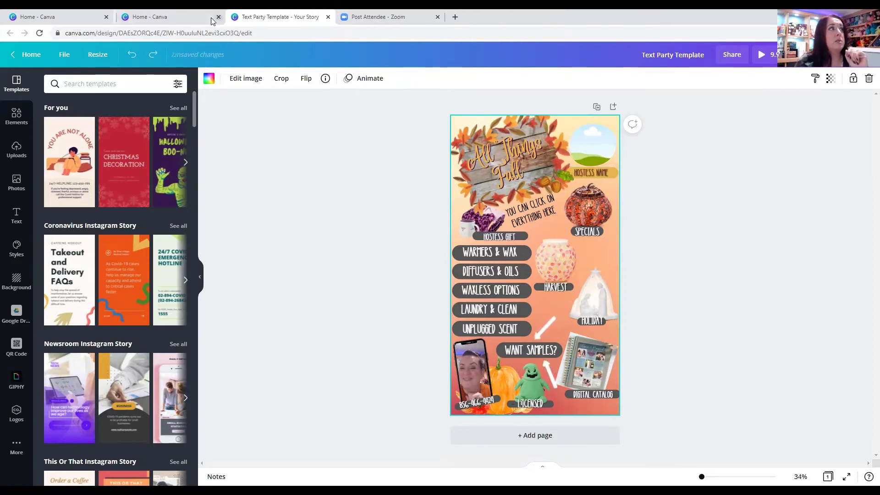
{"action": "left_click", "coordinate": [215, 17]}
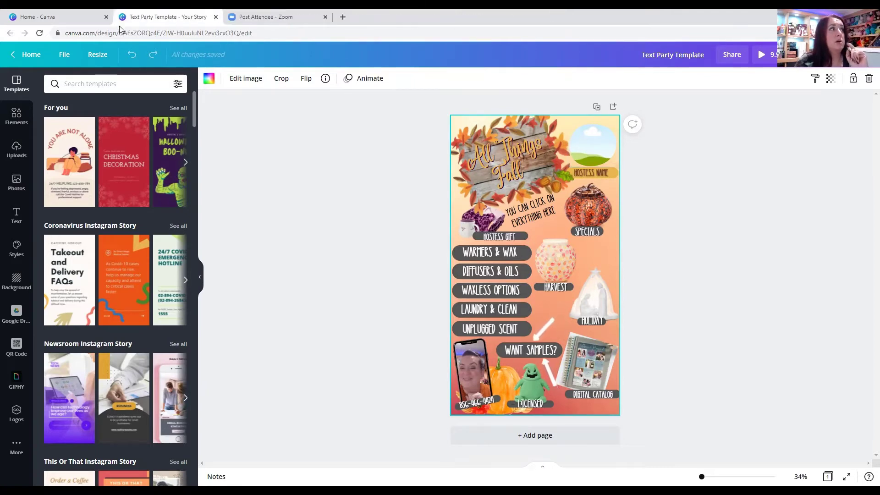
- Open the consultant's Scentsy website in a new browser tab and choose the October Mystery Hostess party
{"action": "left_click", "coordinate": [343, 17]}
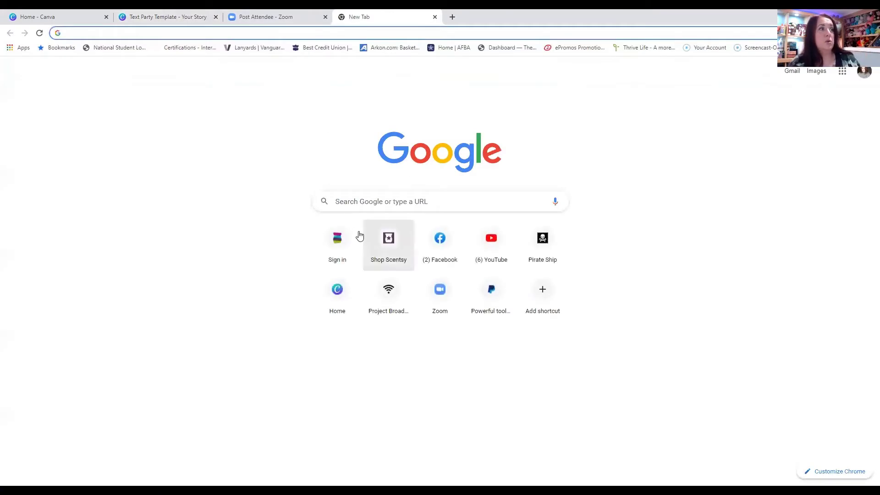
{"action": "type", "text": "nicol"}
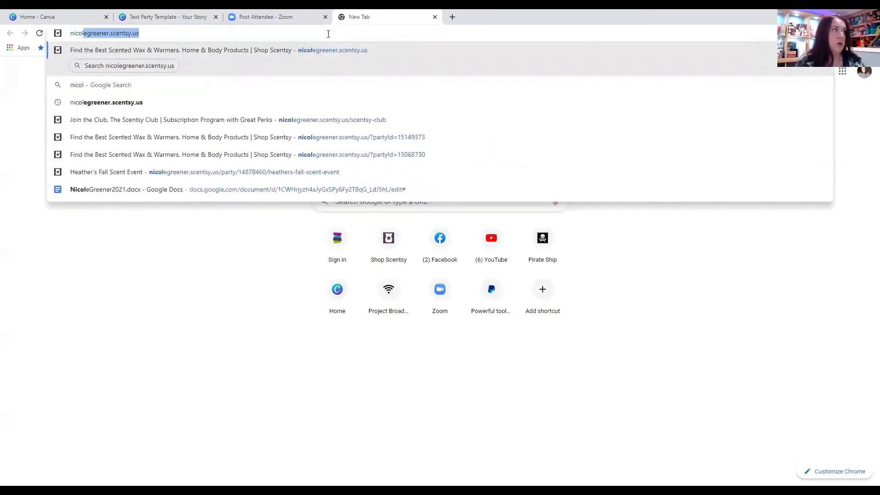
{"action": "key", "text": "Return"}
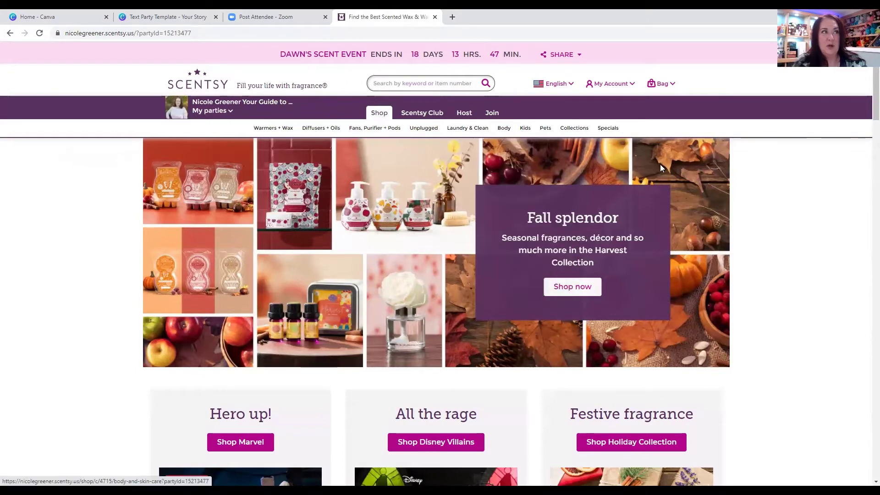
{"action": "left_click", "coordinate": [217, 112]}
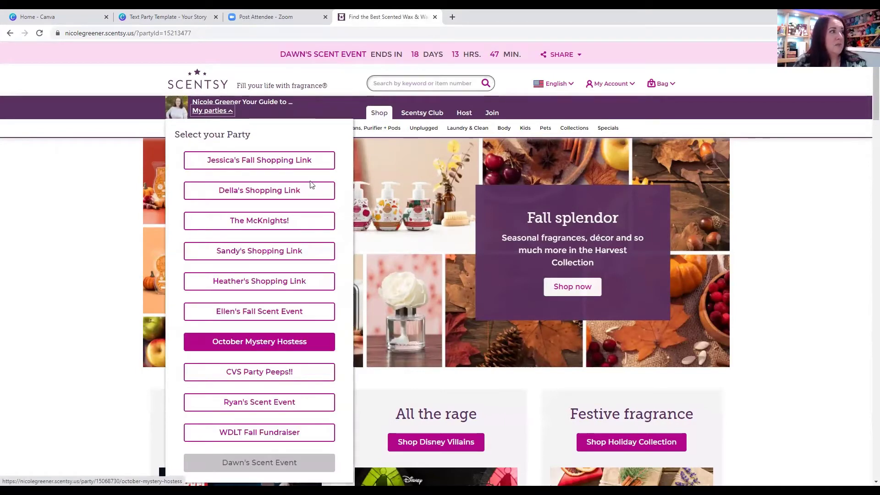
{"action": "left_click", "coordinate": [275, 343]}
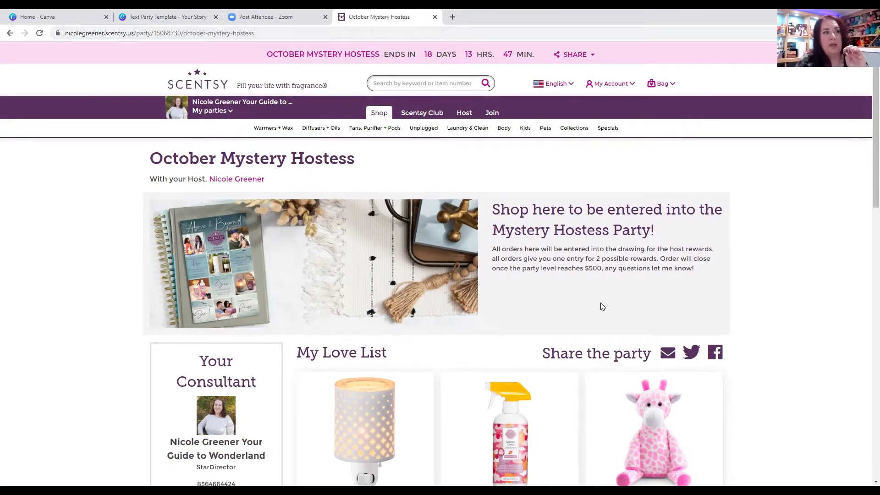
- Copy the October Mystery Hostess page link and attach it to the round photo frame above Hostess Name in the Canva template
{"action": "left_click", "coordinate": [581, 60]}
{"action": "left_click", "coordinate": [668, 148]}
{"action": "left_click", "coordinate": [193, 15]}
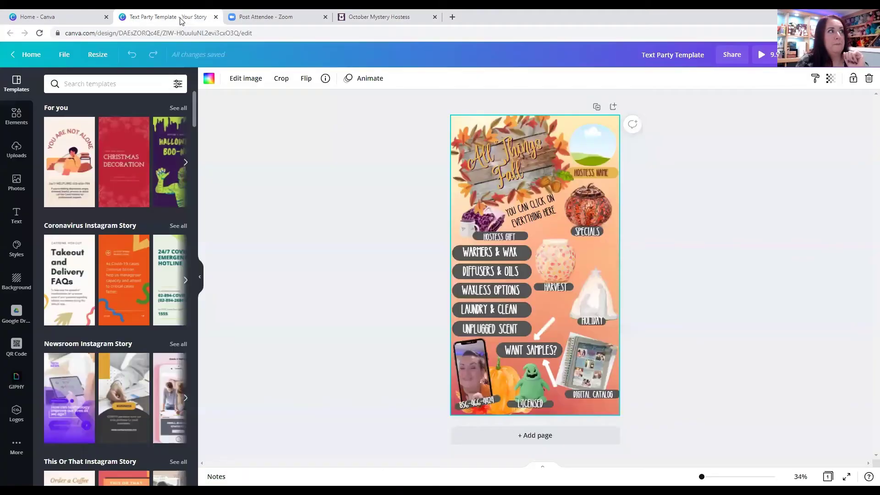
{"action": "left_click", "coordinate": [592, 138]}
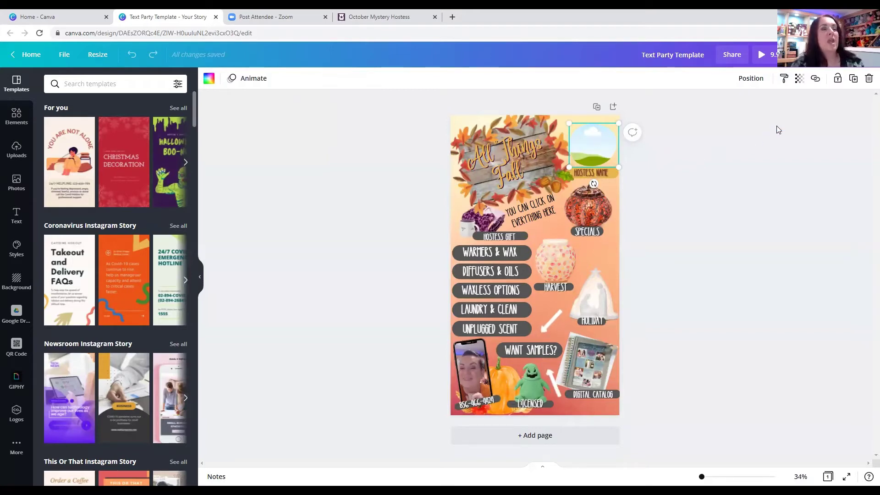
{"action": "left_click", "coordinate": [814, 79]}
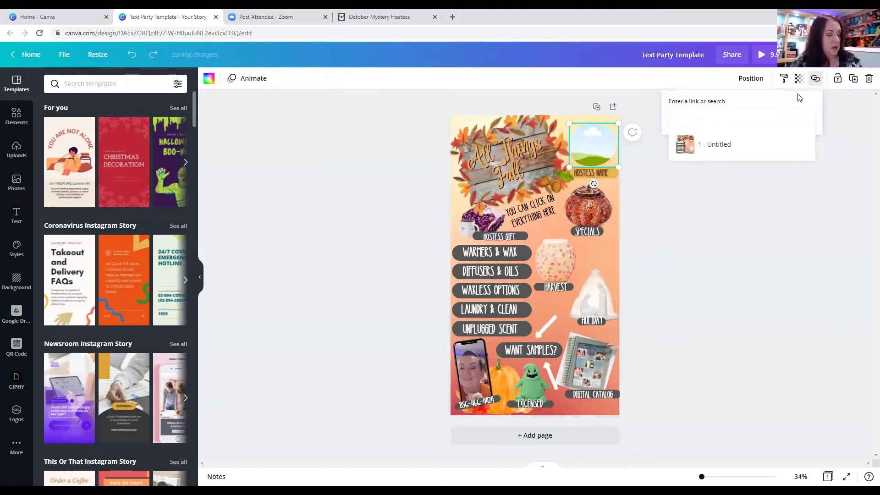
{"action": "key", "text": "ctrl+v"}
{"action": "key", "text": "Return"}
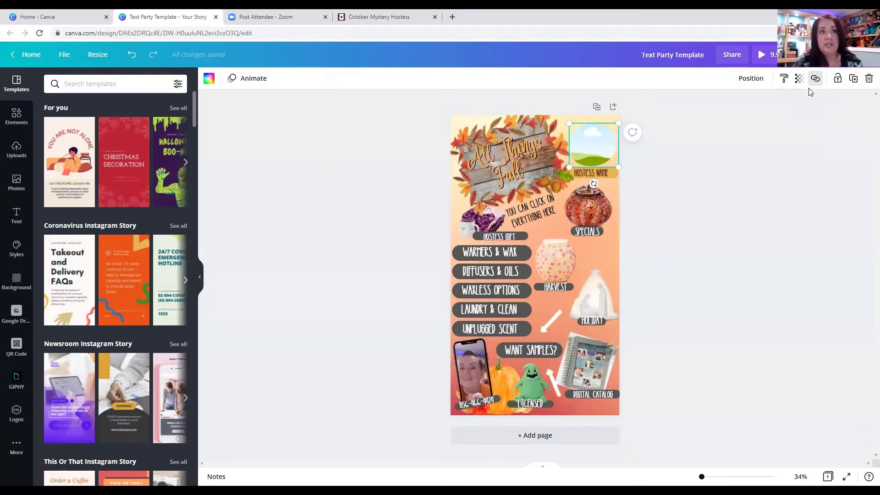
- Test the round photo frame's link by following it to the party page, and return to the template
{"action": "left_click", "coordinate": [596, 174]}
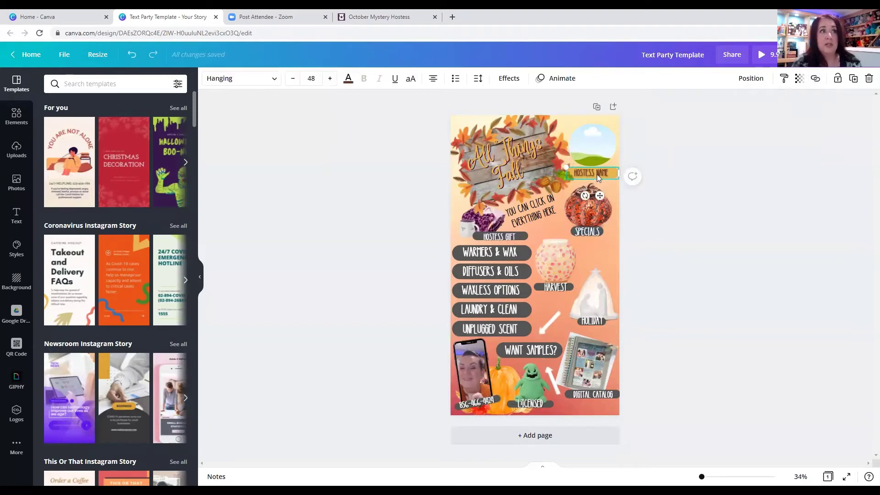
{"action": "left_click", "coordinate": [599, 156]}
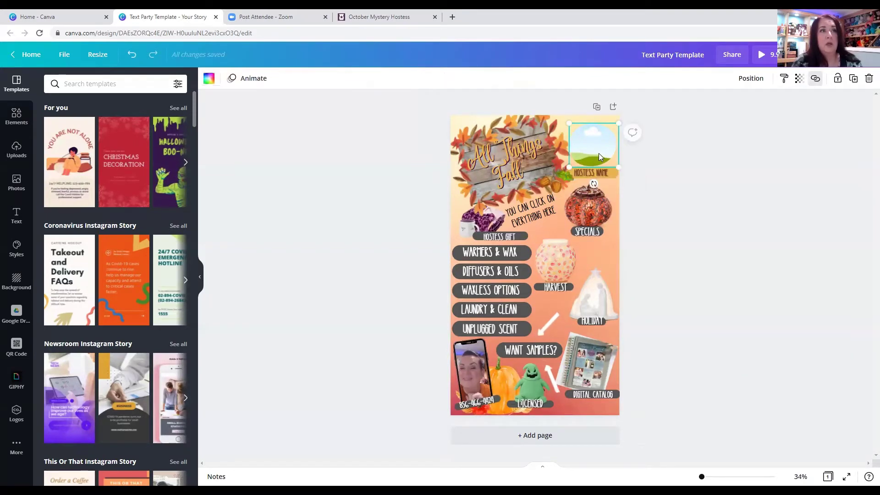
{"action": "left_click", "coordinate": [816, 79]}
{"action": "left_click", "coordinate": [779, 139]}
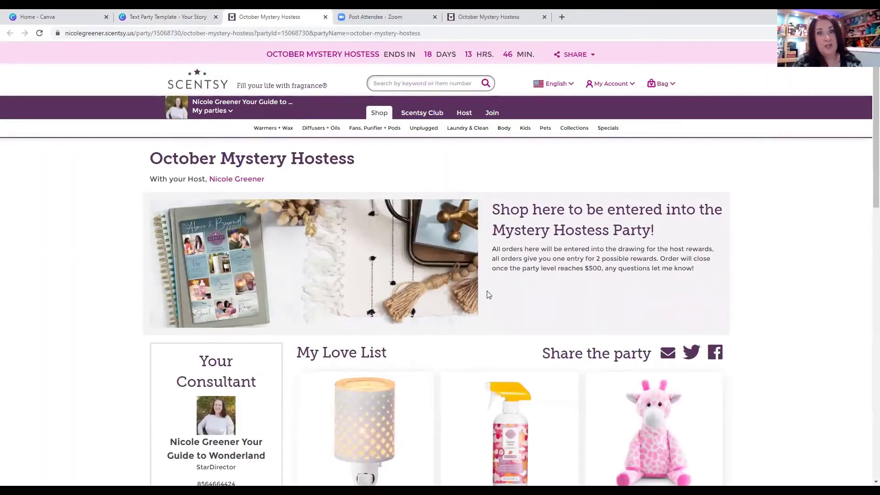
{"action": "left_click", "coordinate": [325, 17]}
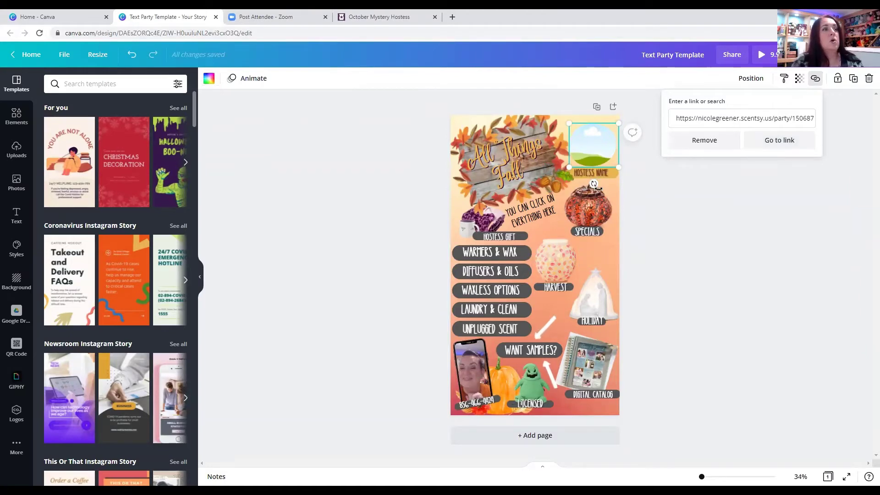
- Select the pumpkin warmer image above Specials and open the Scent & Warmer of the Month page on the Scentsy site
{"action": "left_click", "coordinate": [600, 205]}
{"action": "left_click", "coordinate": [599, 205]}
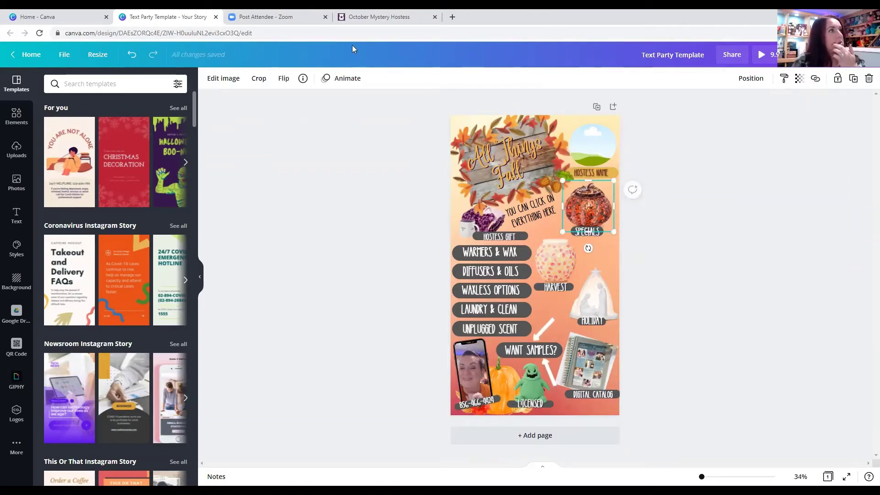
{"action": "left_click", "coordinate": [374, 19]}
{"action": "left_click", "coordinate": [553, 59]}
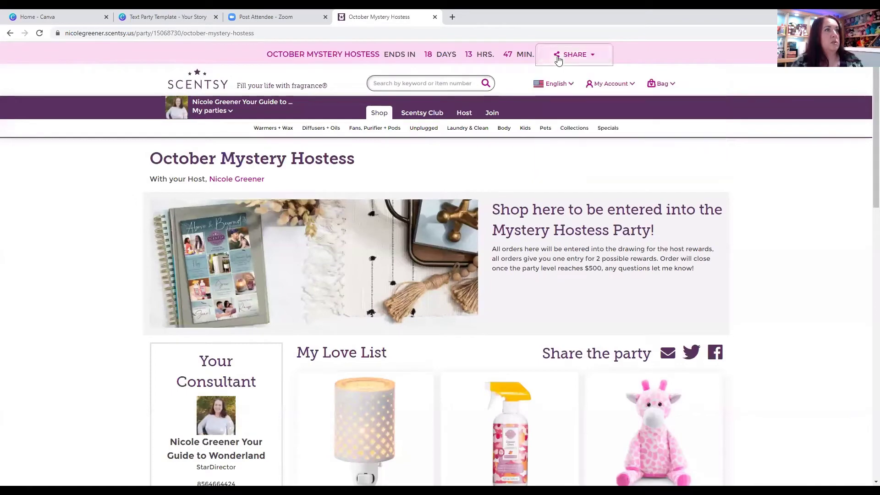
{"action": "mouse_move", "coordinate": [604, 128]}
{"action": "left_click", "coordinate": [624, 183]}
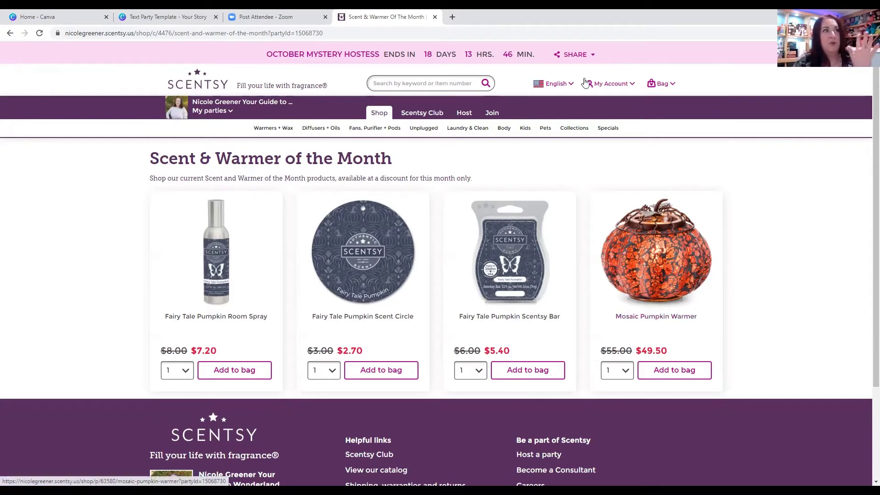
- Copy the Scent & Warmer of the Month page link and attach it to the pumpkin warmer image in the Canva template
{"action": "left_click", "coordinate": [590, 57]}
{"action": "left_click", "coordinate": [687, 149]}
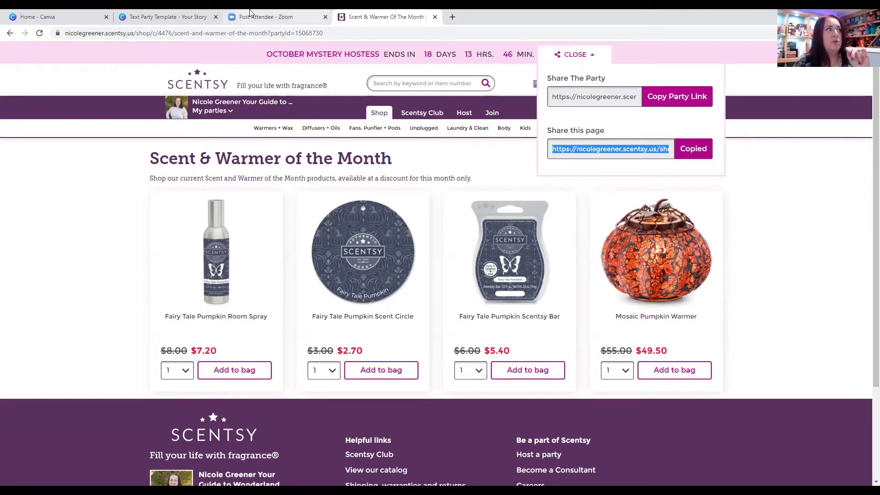
{"action": "left_click", "coordinate": [156, 12]}
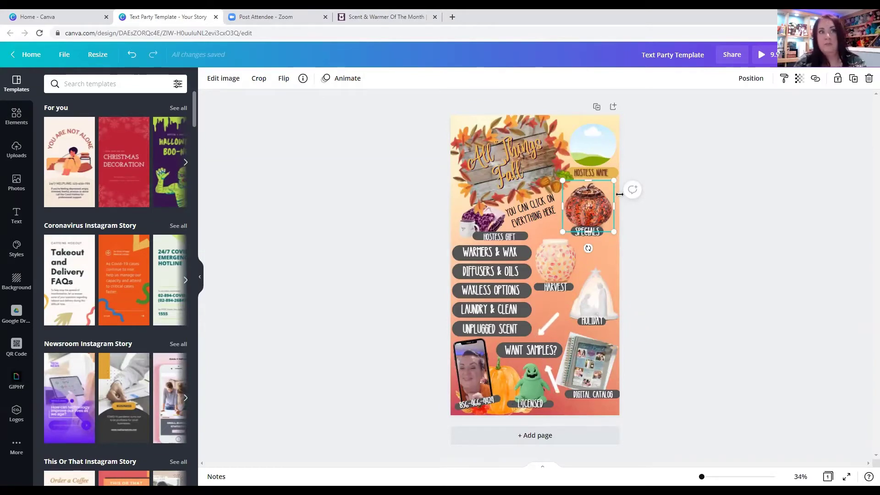
{"action": "left_click", "coordinate": [816, 85]}
{"action": "key", "text": "ctrl+v"}
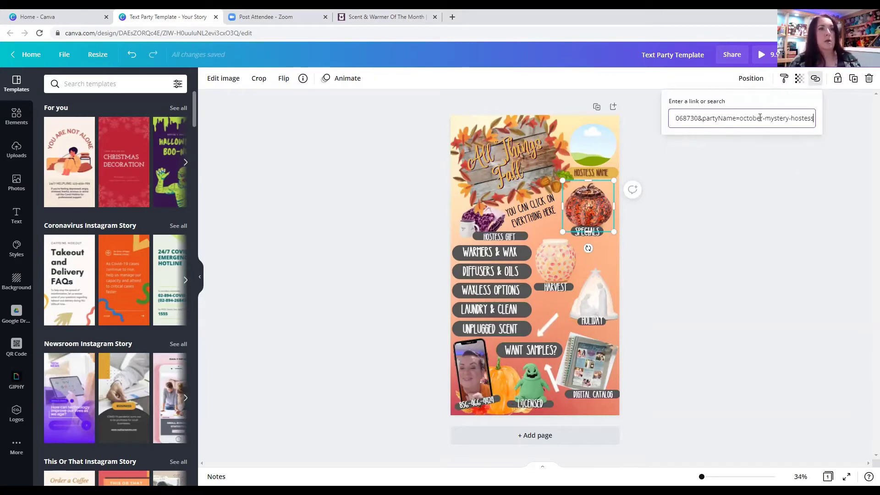
{"action": "key", "text": "Return"}
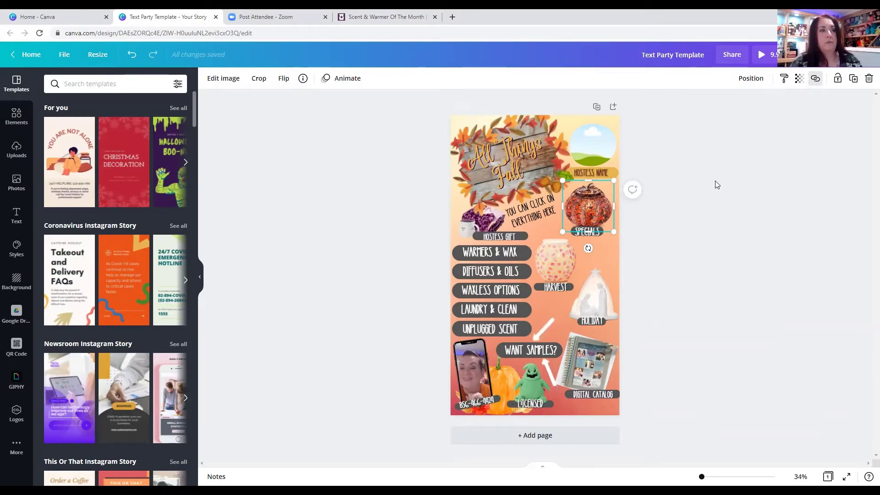
- Select the Specials label in the template and copy the page link of the Scentsy site's Specials page
{"action": "left_click", "coordinate": [715, 190]}
{"action": "left_click", "coordinate": [589, 233]}
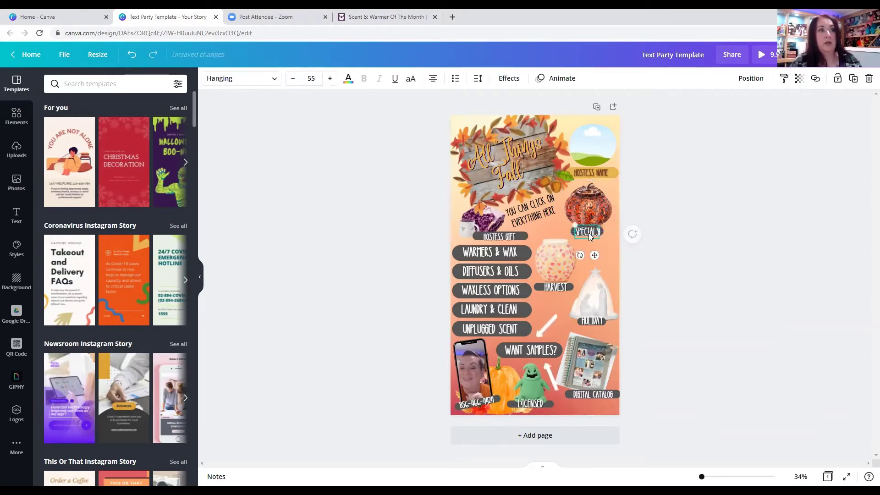
{"action": "left_click", "coordinate": [815, 78]}
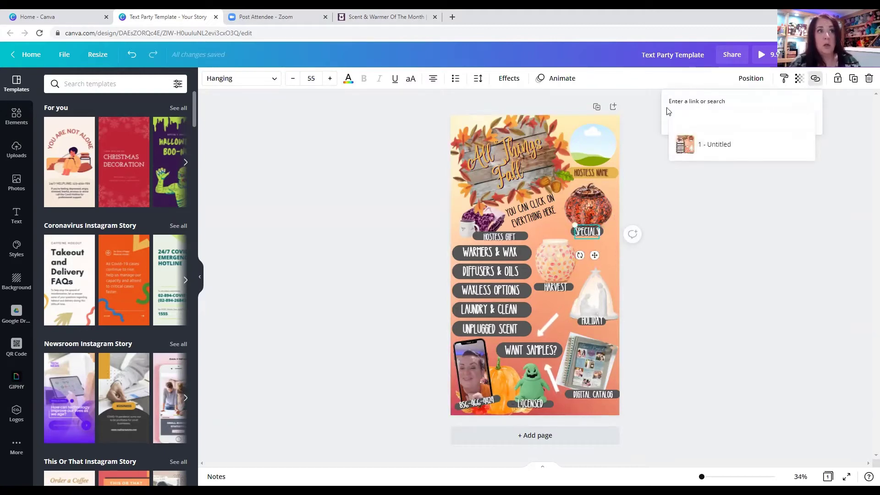
{"action": "left_click", "coordinate": [392, 17]}
{"action": "left_click", "coordinate": [593, 64]}
{"action": "left_click", "coordinate": [610, 129]}
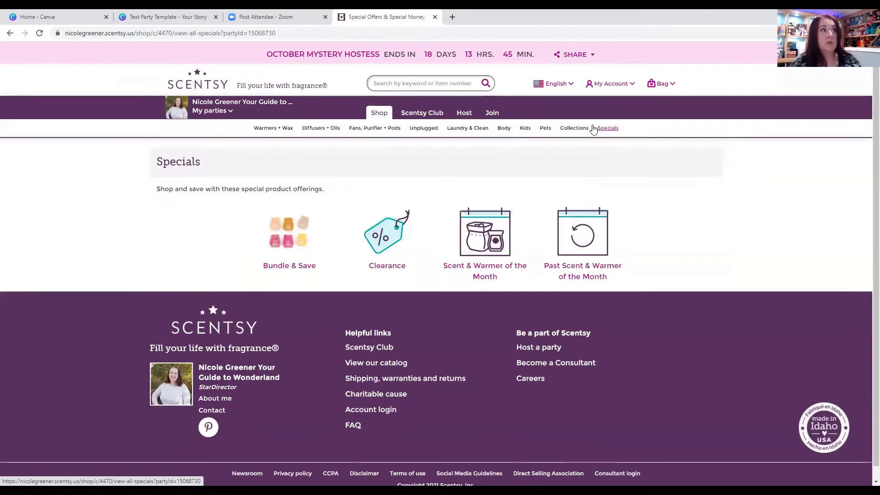
{"action": "left_click", "coordinate": [595, 61]}
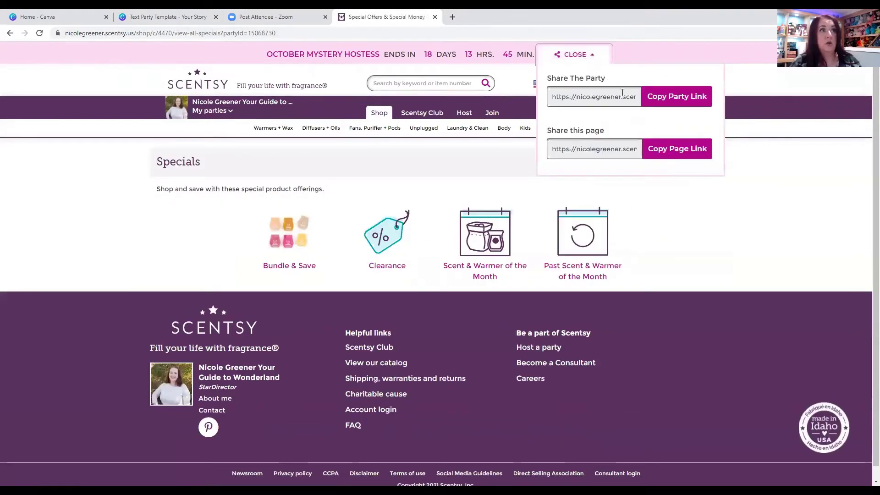
{"action": "left_click", "coordinate": [651, 142]}
- Attach the copied Specials page link to the Specials label in the Text Party Template
{"action": "left_click", "coordinate": [183, 16]}
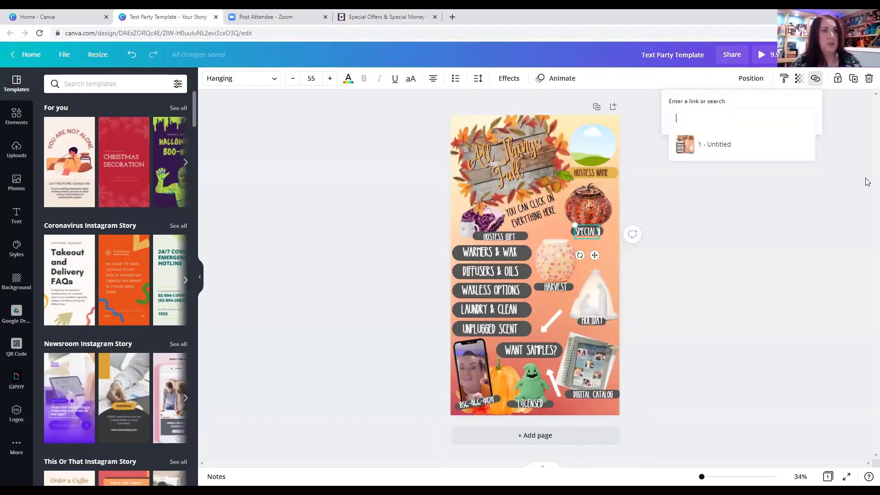
{"action": "key", "text": "ctrl+v"}
{"action": "key", "text": "Return"}
{"action": "left_click", "coordinate": [670, 220]}
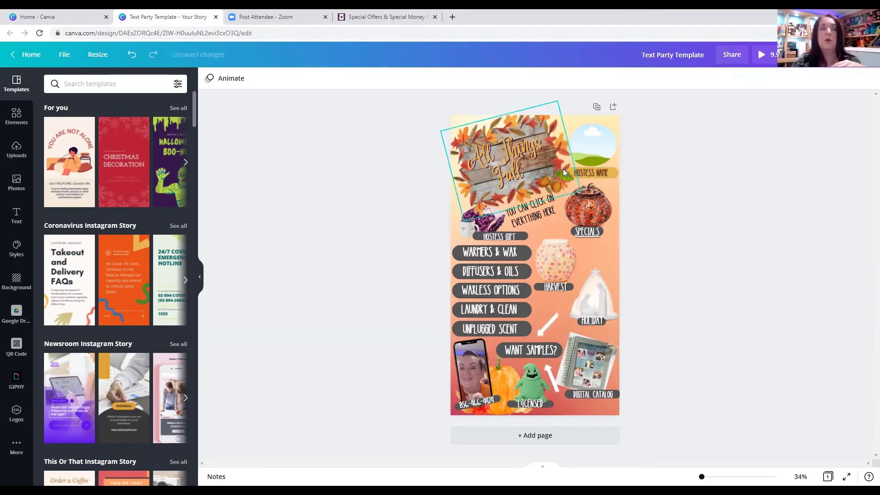
- Nudge the All Things Fall title slightly up and to the right on the wooden sign
{"action": "left_click", "coordinate": [548, 149]}
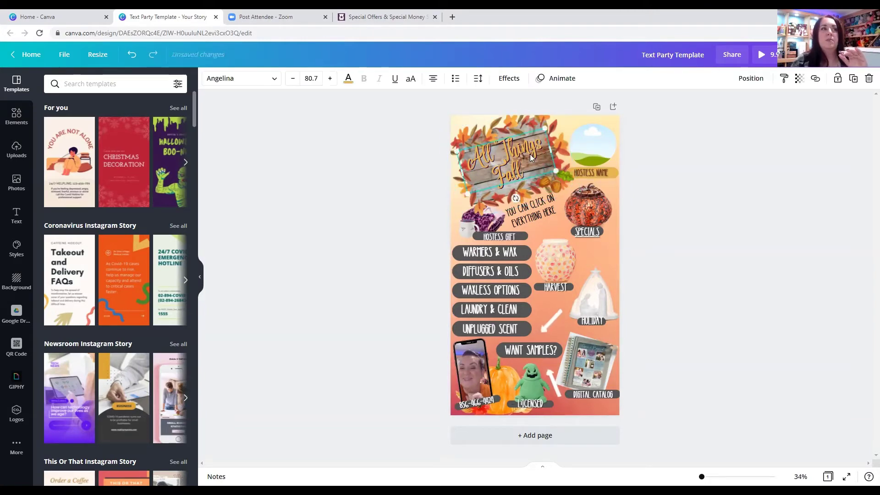
{"action": "left_click_drag", "start_coordinate": [549, 150], "coordinate": [555, 147]}
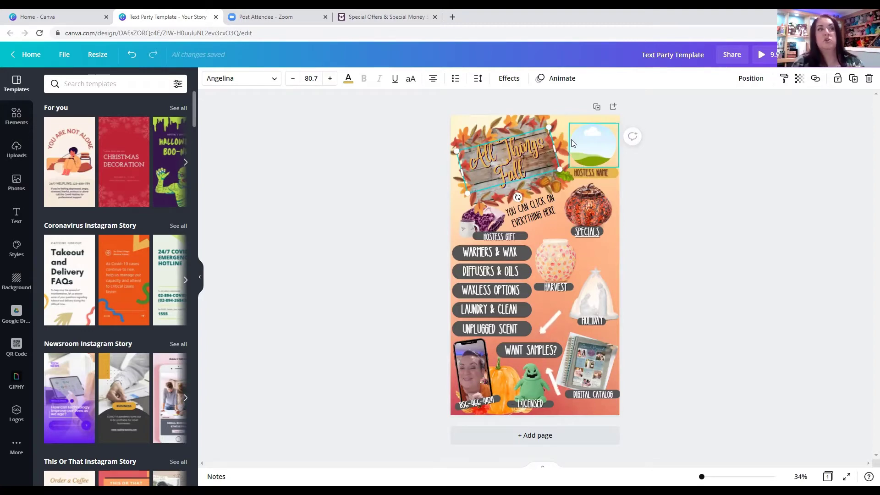
- Select the mug and blanket image above Hostess Gift and copy the page link of the Scentsy site's Host page
{"action": "left_click", "coordinate": [479, 223]}
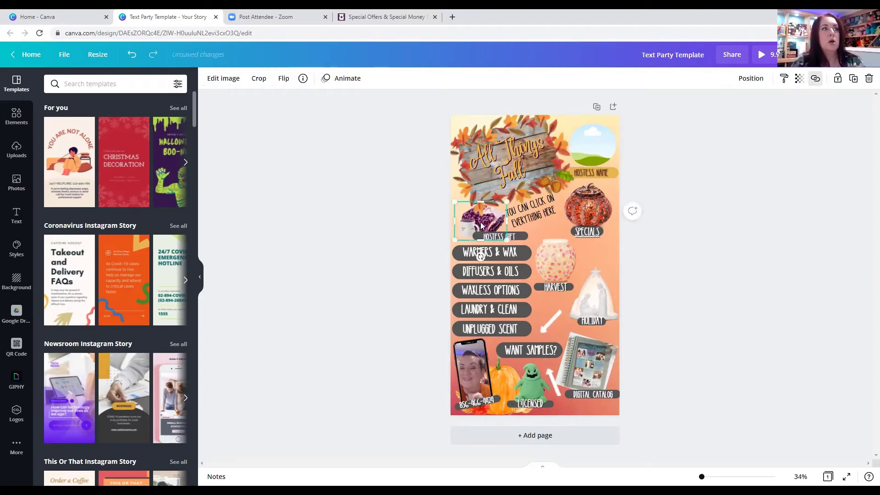
{"action": "left_click", "coordinate": [387, 17]}
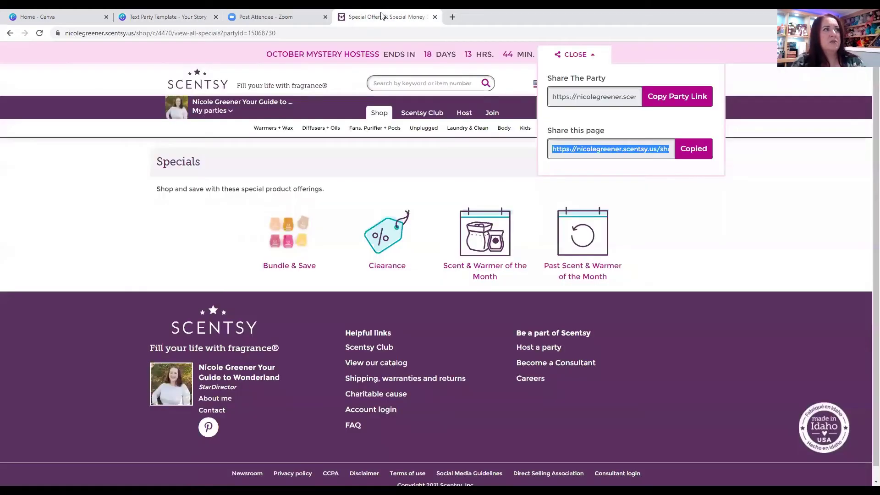
{"action": "left_click", "coordinate": [464, 112]}
{"action": "left_click", "coordinate": [563, 55]}
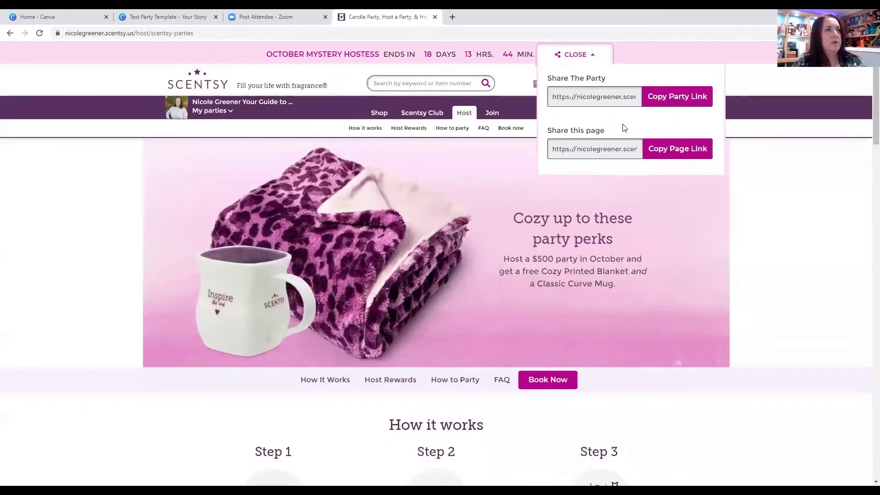
{"action": "left_click", "coordinate": [668, 149]}
{"action": "left_click", "coordinate": [276, 18]}
- Replace the mug and blanket image's existing link with the copied Host page link in the template
{"action": "left_click", "coordinate": [197, 17]}
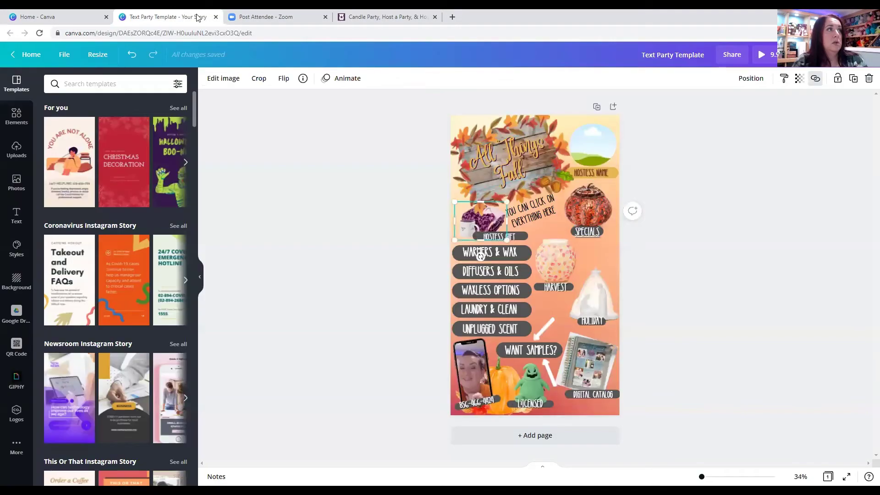
{"action": "left_click", "coordinate": [815, 78]}
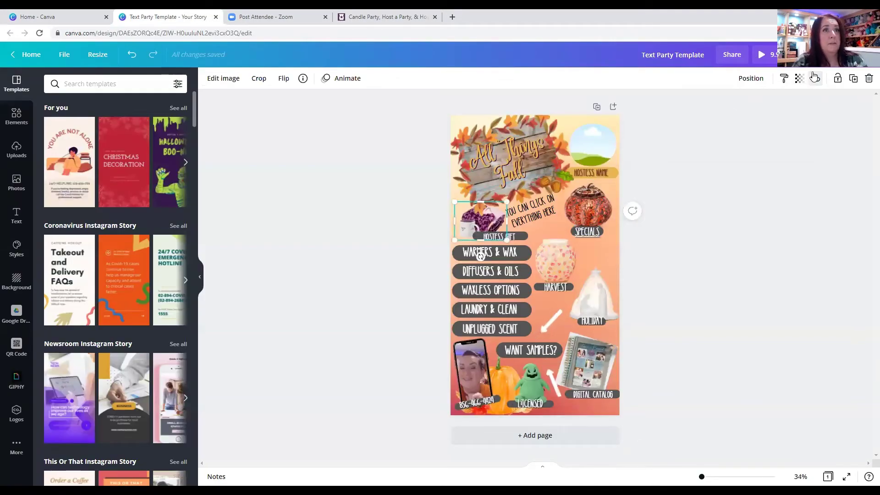
{"action": "left_click_drag", "start_coordinate": [677, 118], "coordinate": [837, 117]}
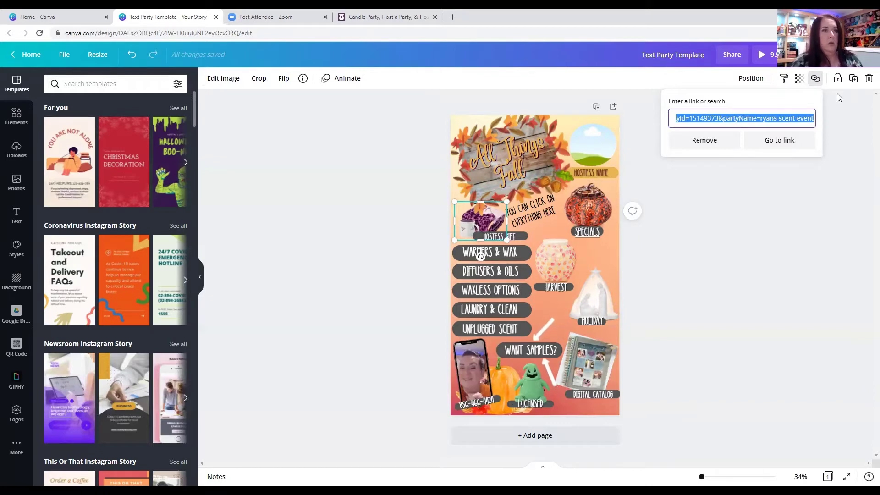
{"action": "left_click", "coordinate": [721, 144]}
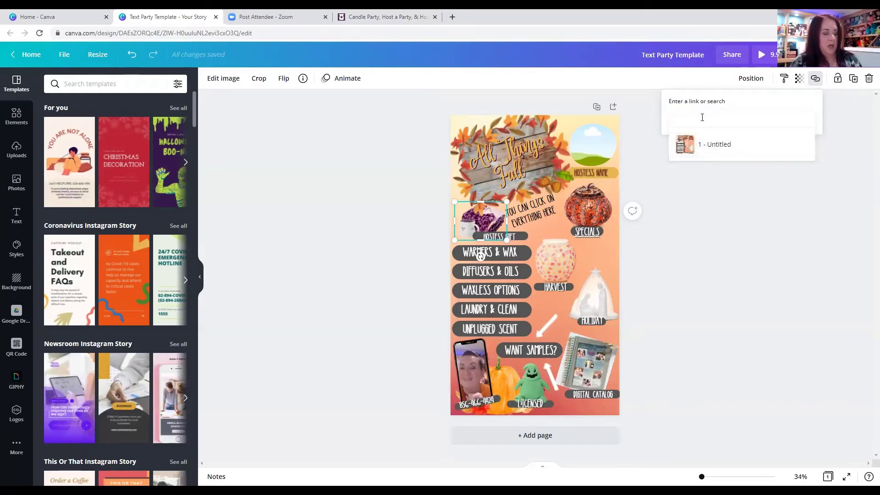
{"action": "key", "text": "ctrl+v"}
{"action": "key", "text": "Return"}
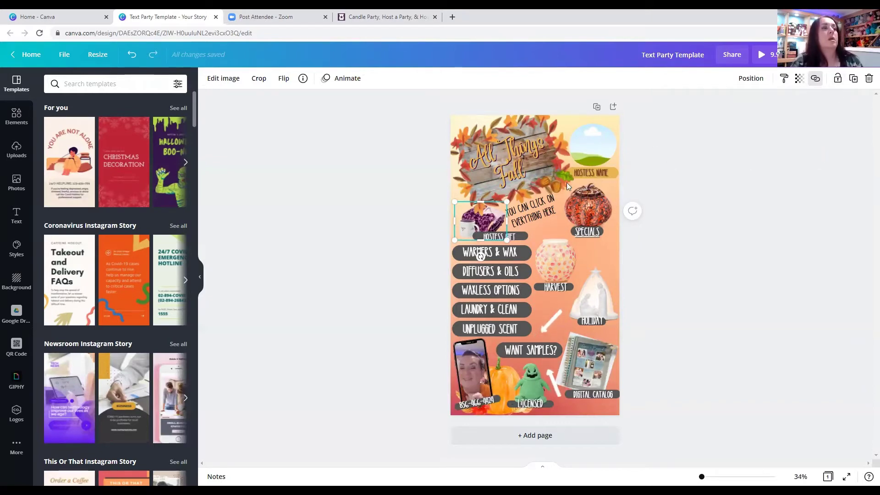
- Attach the same Host page link to the Hostess Gift label
{"action": "left_click", "coordinate": [517, 237]}
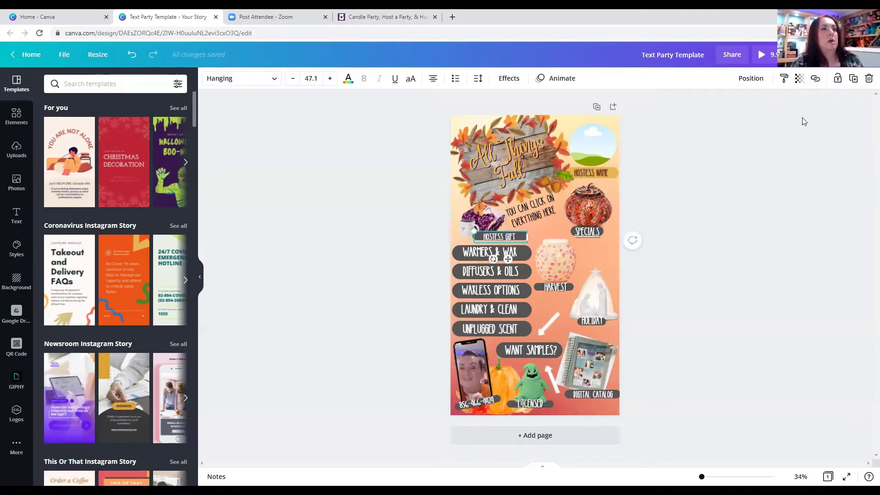
{"action": "left_click", "coordinate": [817, 81]}
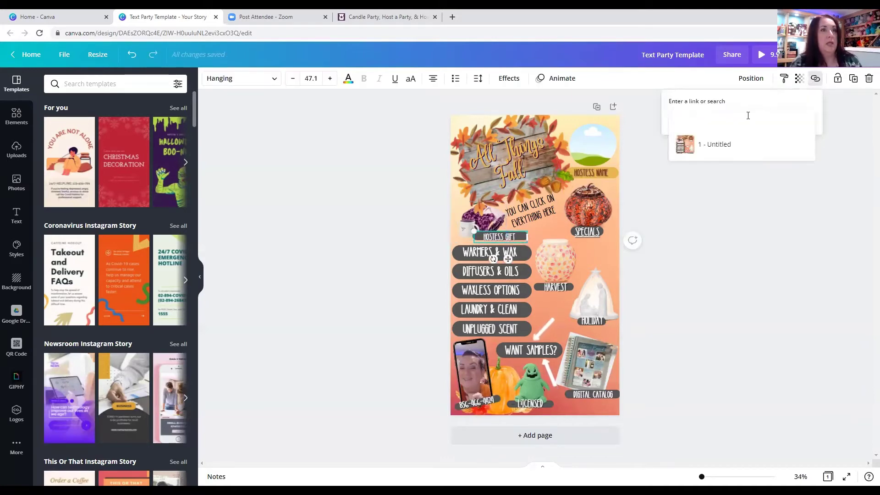
{"action": "key", "text": "ctrl+v"}
{"action": "key", "text": "Return"}
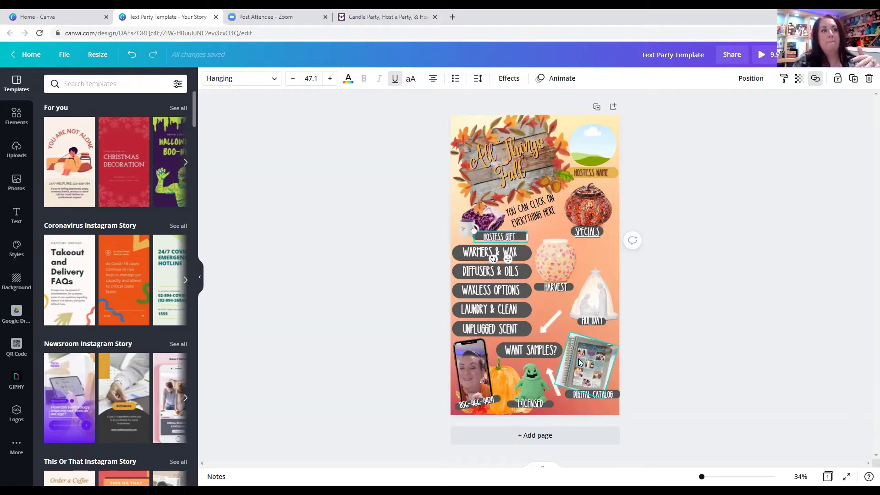
- Select the catalog image above Digital Catalog and copy the page link of the Scentsy site's catalog page
{"action": "left_click", "coordinate": [617, 360]}
{"action": "left_click", "coordinate": [387, 16]}
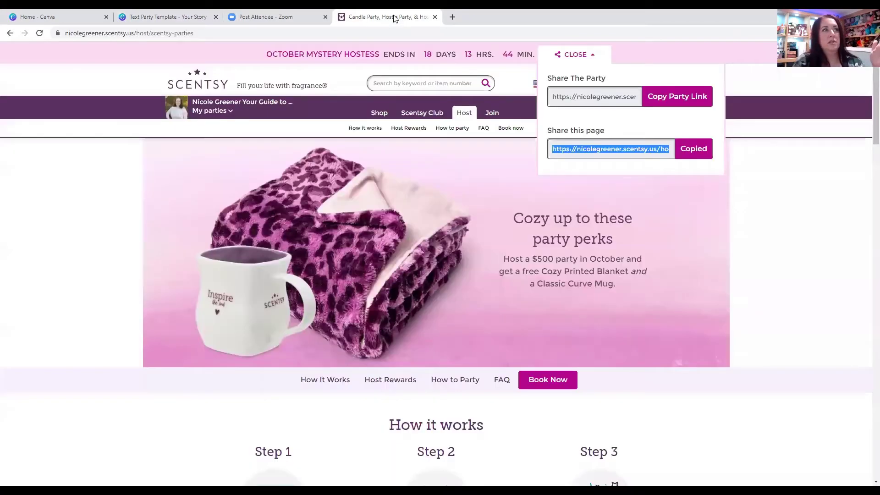
{"action": "left_click", "coordinate": [552, 64]}
{"action": "scroll", "coordinate": [534, 232], "scroll_direction": "down", "scroll_amount": 20}
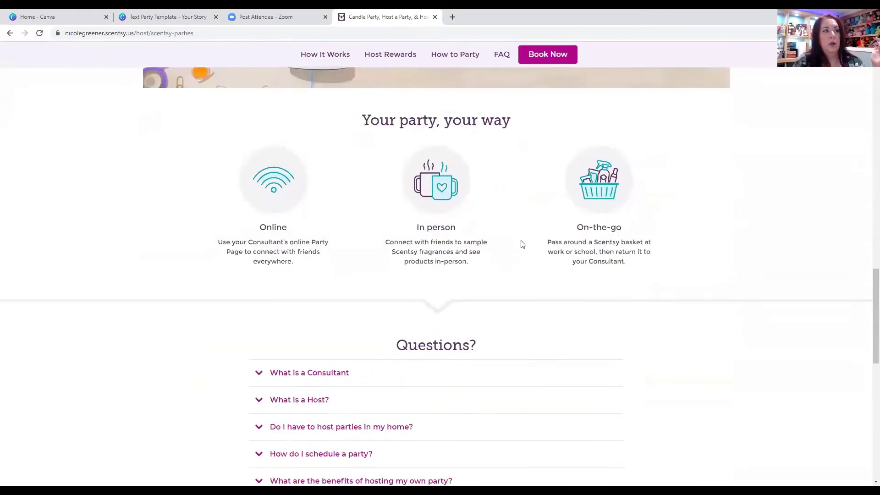
{"action": "scroll", "coordinate": [523, 244], "scroll_direction": "down", "scroll_amount": 10}
{"action": "left_click", "coordinate": [396, 351]}
{"action": "left_click", "coordinate": [573, 54]}
{"action": "left_click", "coordinate": [680, 151]}
- Attach the copied catalog page link to the catalog image in the template
{"action": "left_click", "coordinate": [184, 17]}
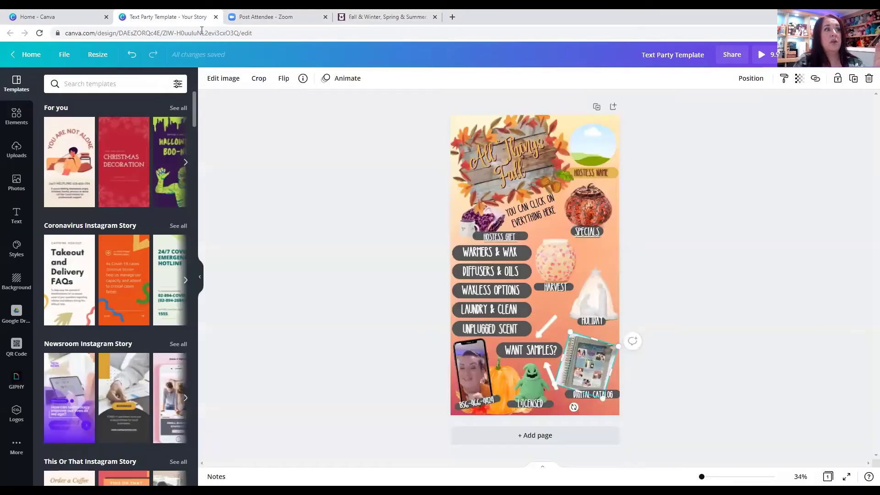
{"action": "left_click", "coordinate": [815, 78]}
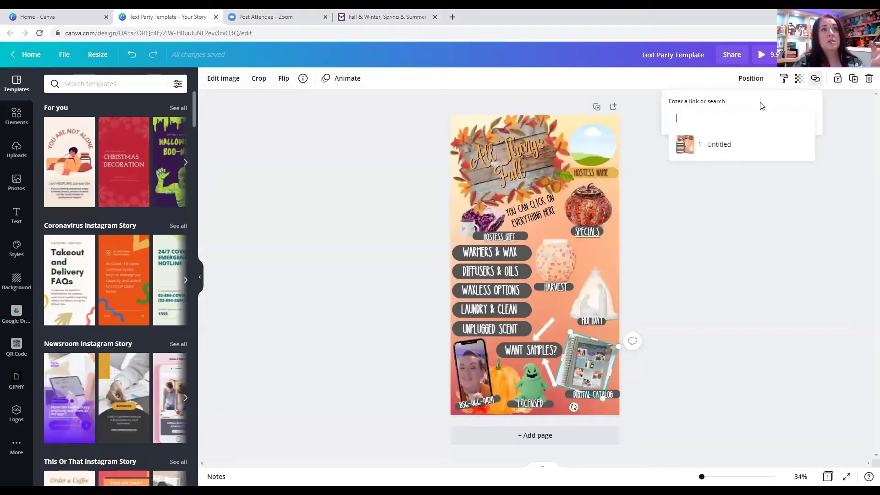
{"action": "key", "text": "ctrl+v"}
{"action": "key", "text": "Return"}
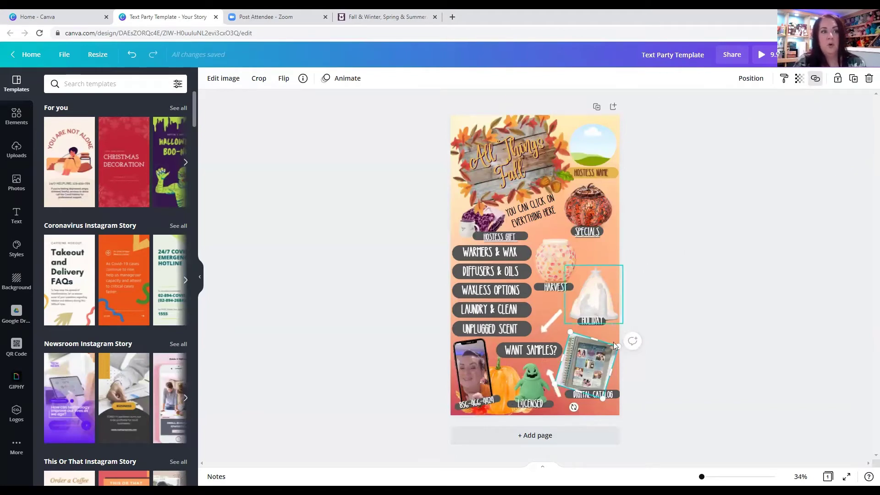
- Attach the same catalog page link to the Digital Catalog label
{"action": "left_click", "coordinate": [612, 396]}
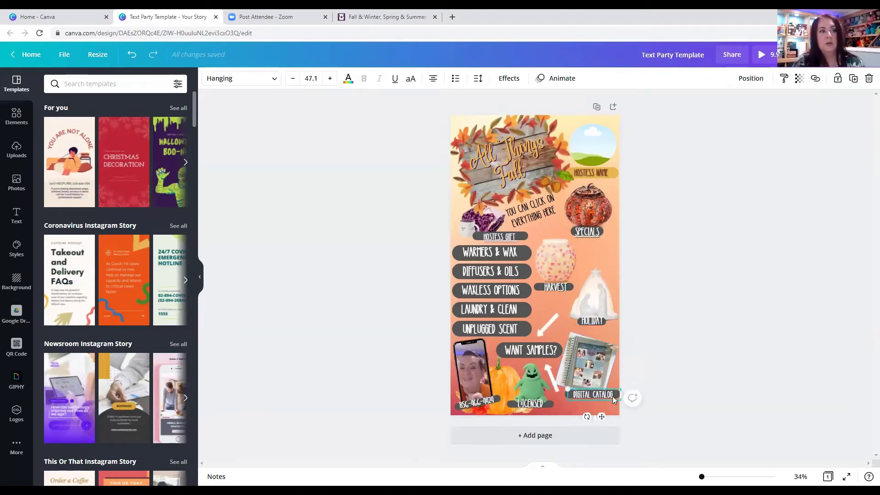
{"action": "left_click", "coordinate": [816, 79]}
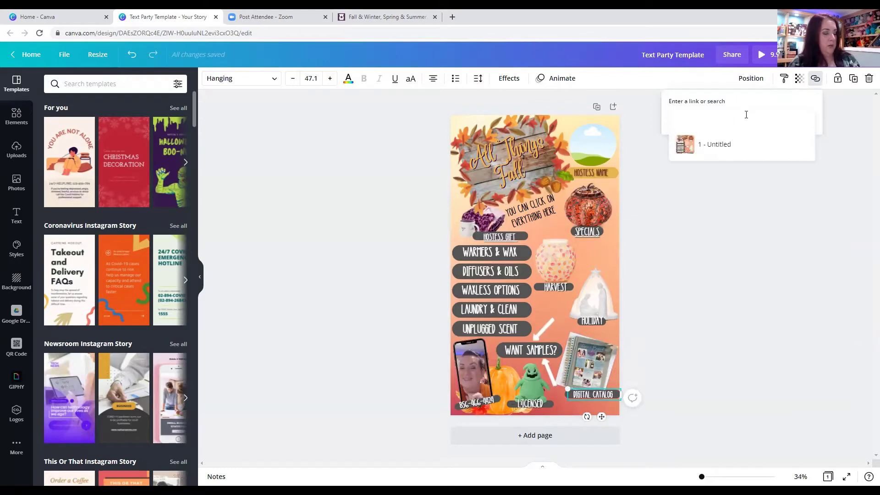
{"action": "key", "text": "Return"}
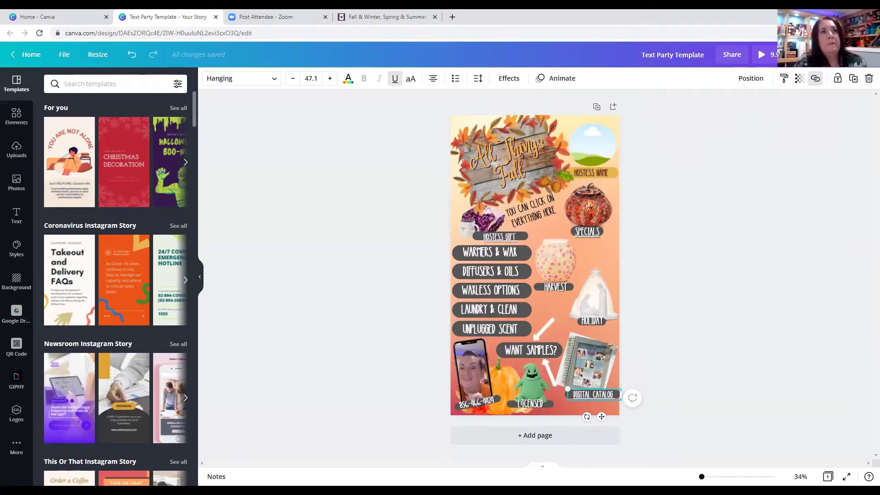
- Publish the Text Party Template as a website with the Scrolling web style and open it
{"action": "left_click", "coordinate": [862, 55]}
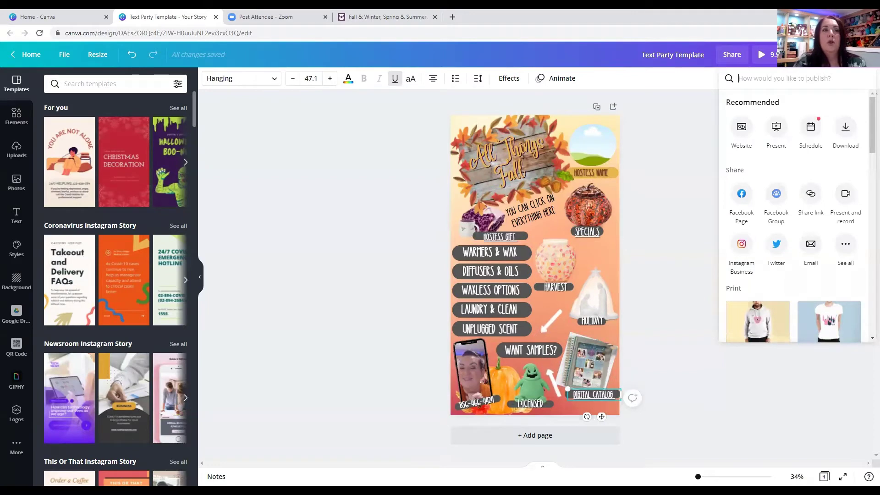
{"action": "left_click", "coordinate": [745, 139]}
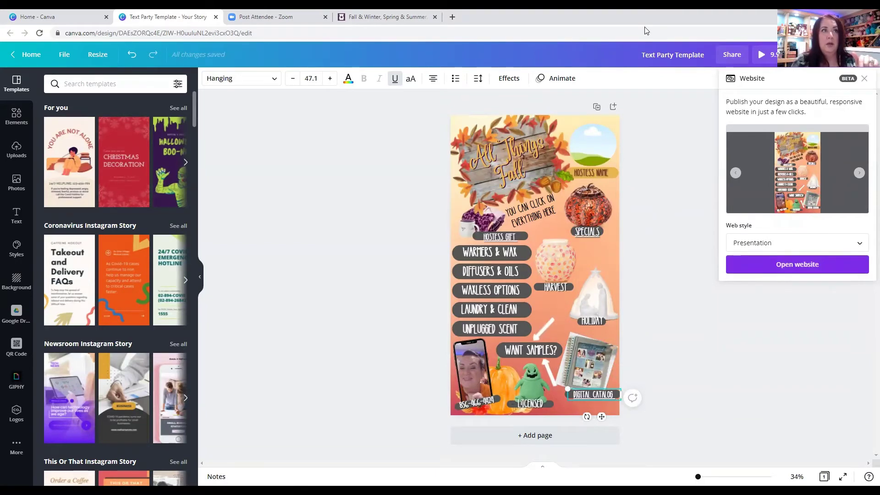
{"action": "left_click", "coordinate": [830, 252]}
{"action": "left_click", "coordinate": [779, 277]}
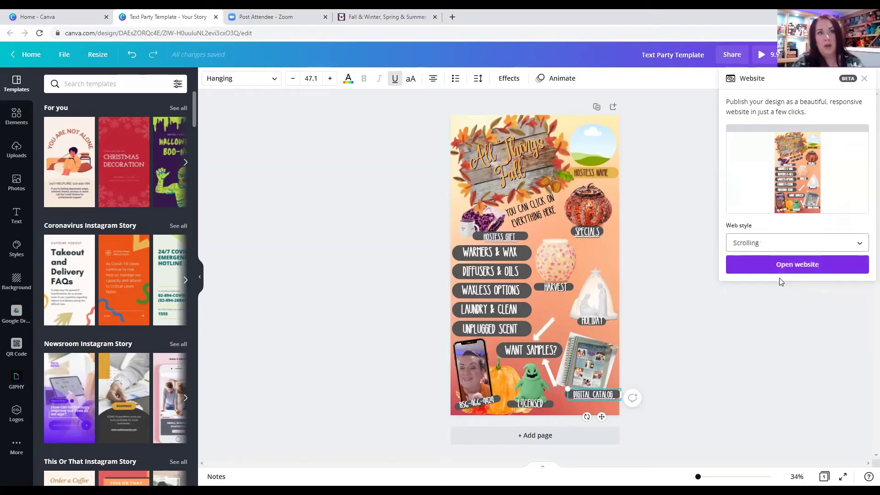
{"action": "left_click", "coordinate": [782, 270]}
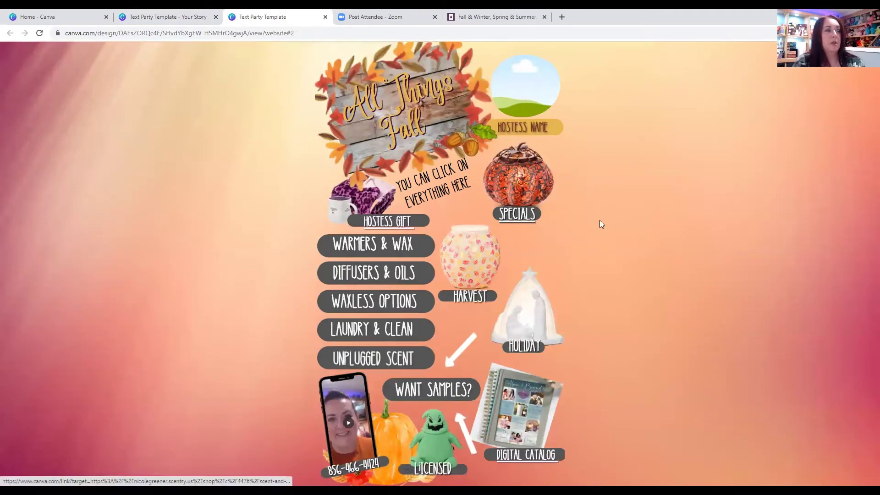
- Test the Hostess Gift link on the published website and close the page it opens
{"action": "left_click", "coordinate": [382, 222]}
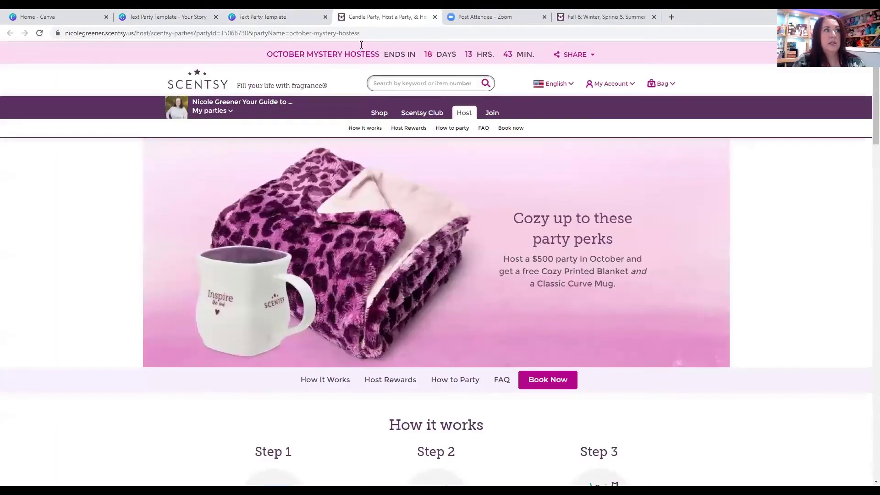
{"action": "left_click", "coordinate": [435, 18]}
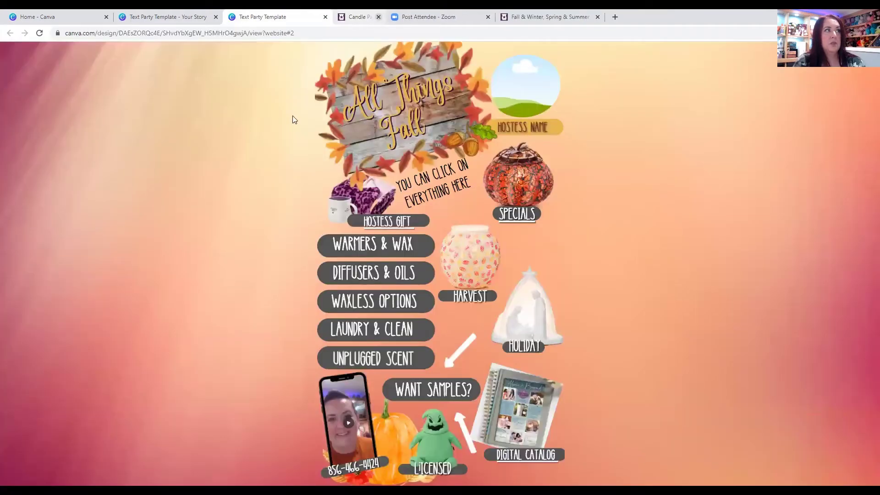
- Copy the published Text Party Template website's full address
{"action": "left_click", "coordinate": [291, 34]}
{"action": "right_click", "coordinate": [282, 34]}
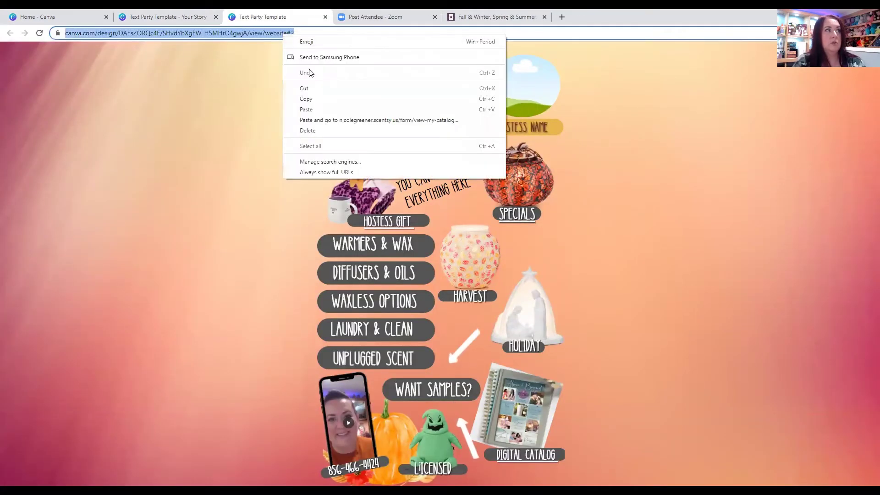
{"action": "left_click", "coordinate": [315, 98]}
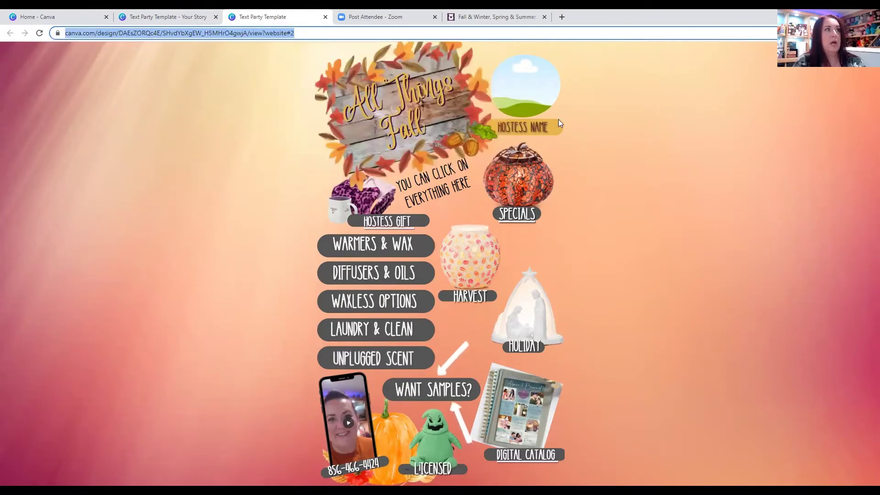
- Open Facebook in a new tab and send the copied party page address to a contact through Messenger
{"action": "key", "text": "ctrl+t"}
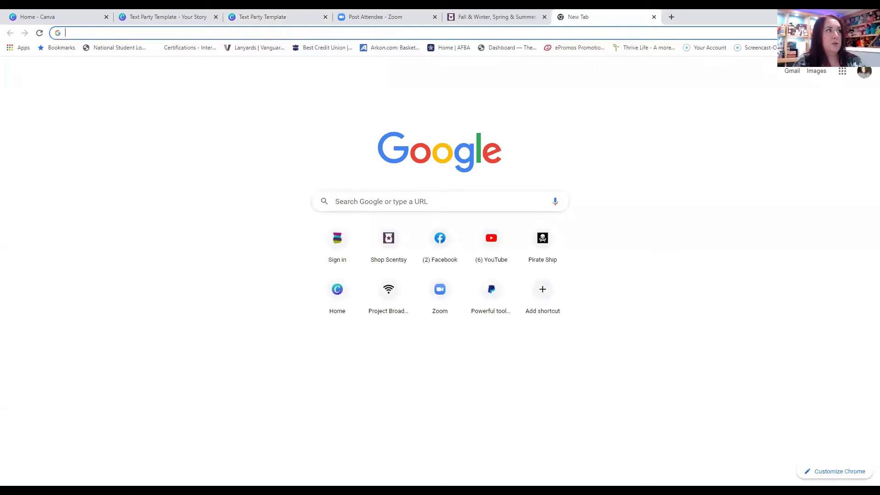
{"action": "left_click", "coordinate": [439, 243]}
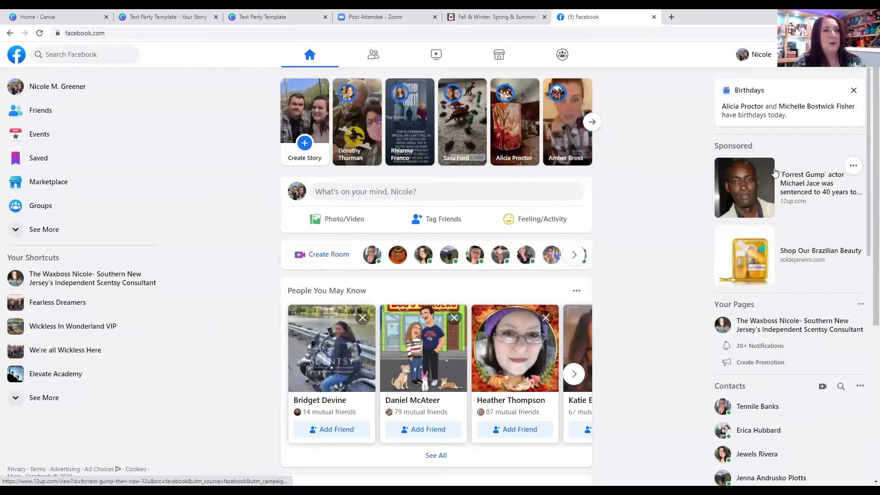
{"action": "key", "text": "q"}
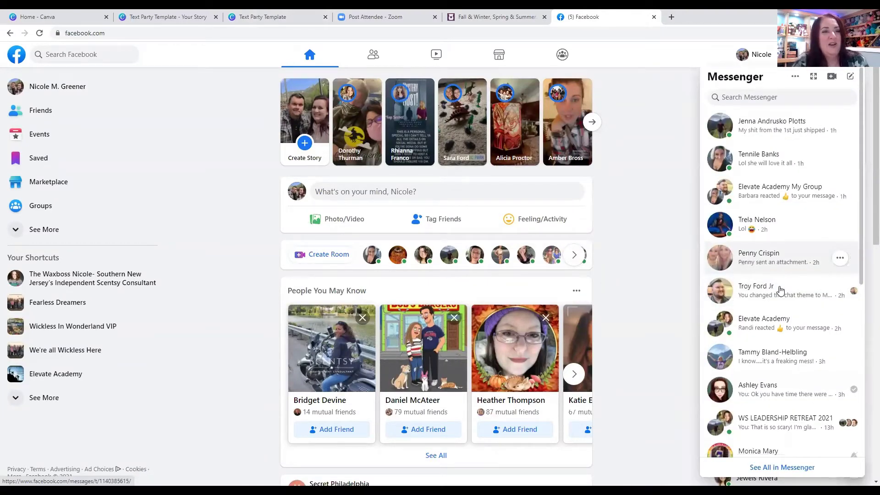
{"action": "left_click", "coordinate": [785, 353]}
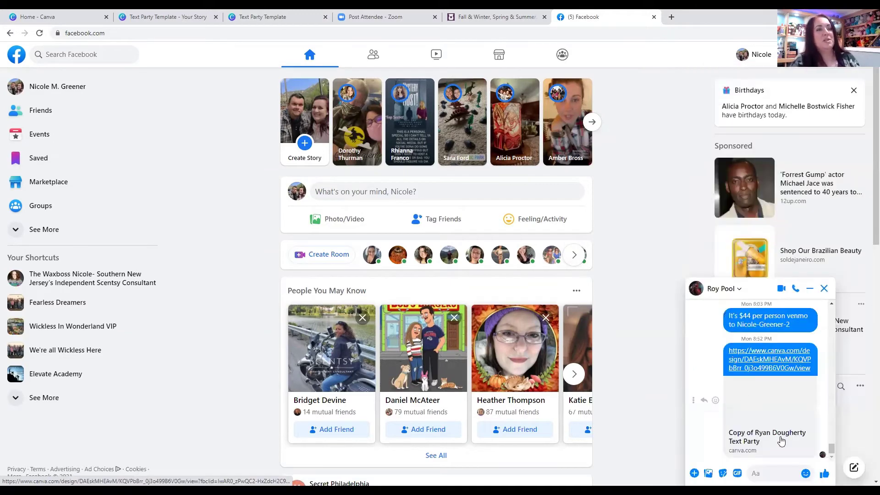
{"action": "key", "text": "ctrl+v"}
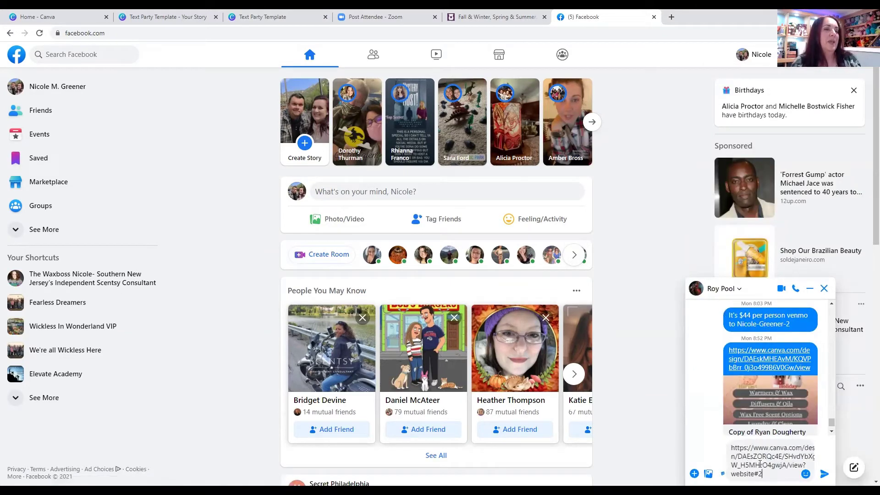
{"action": "key", "text": "Return"}
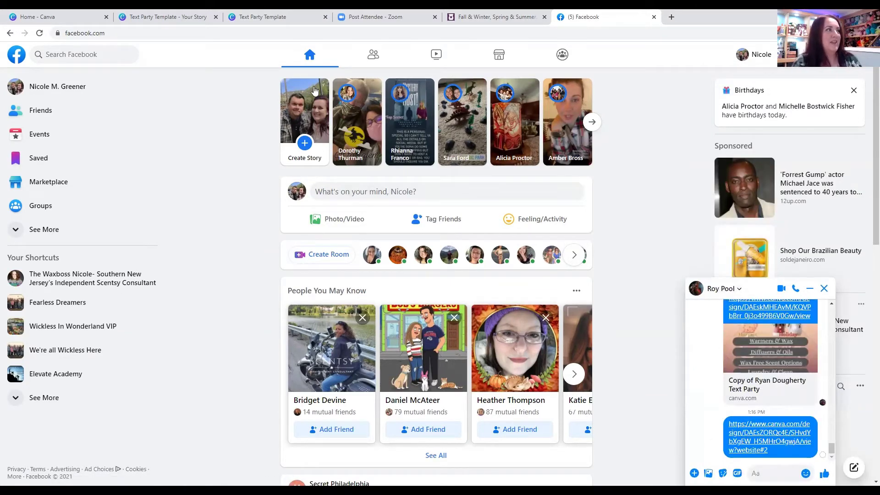
- Close the published website, return to the Canva home page and open the unnamed "Ask me anything" design
{"action": "left_click", "coordinate": [236, 19]}
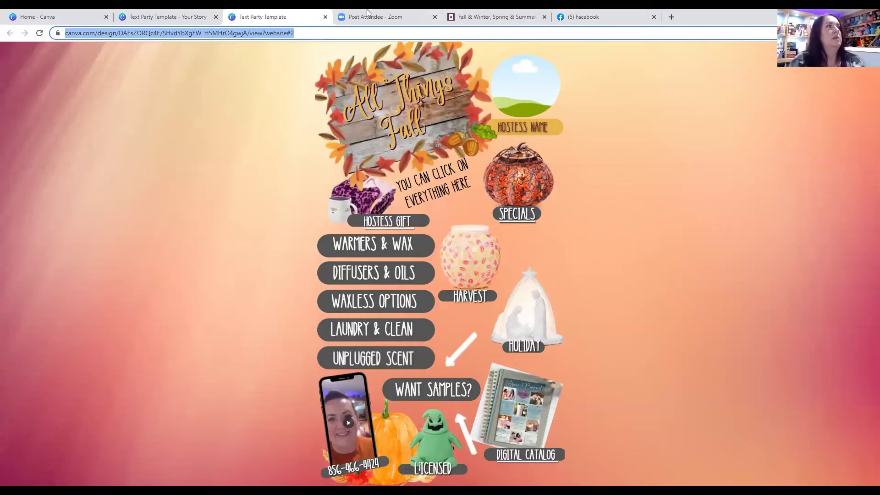
{"action": "left_click", "coordinate": [325, 17]}
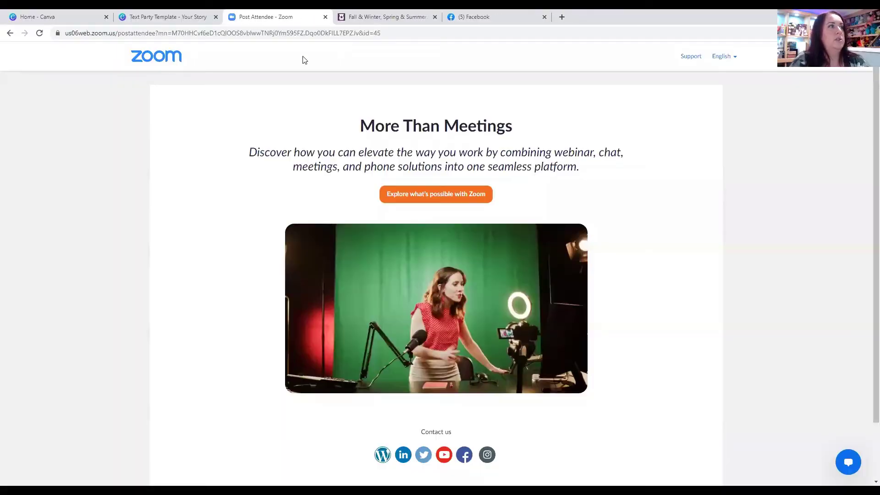
{"action": "left_click", "coordinate": [186, 18]}
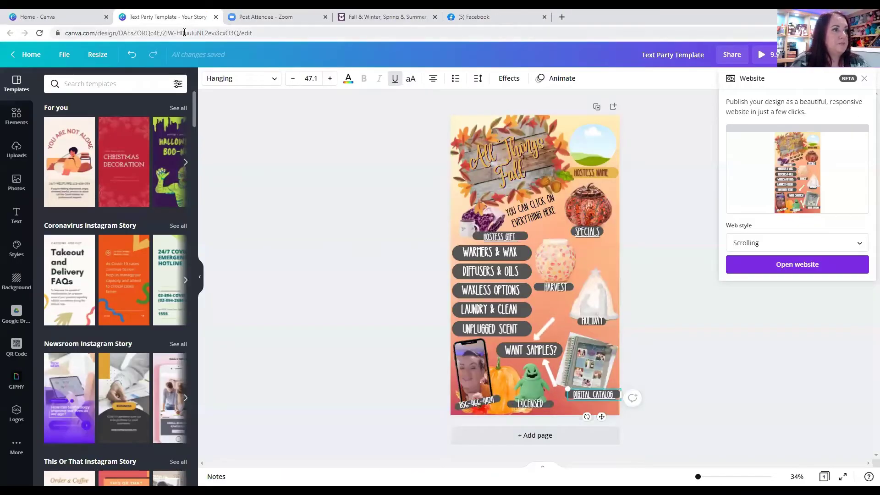
{"action": "left_click", "coordinate": [23, 55]}
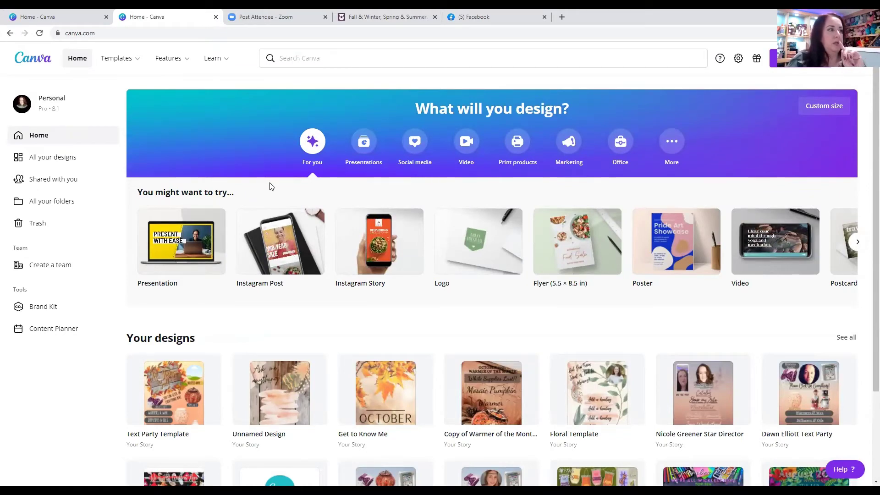
{"action": "left_click", "coordinate": [286, 404]}
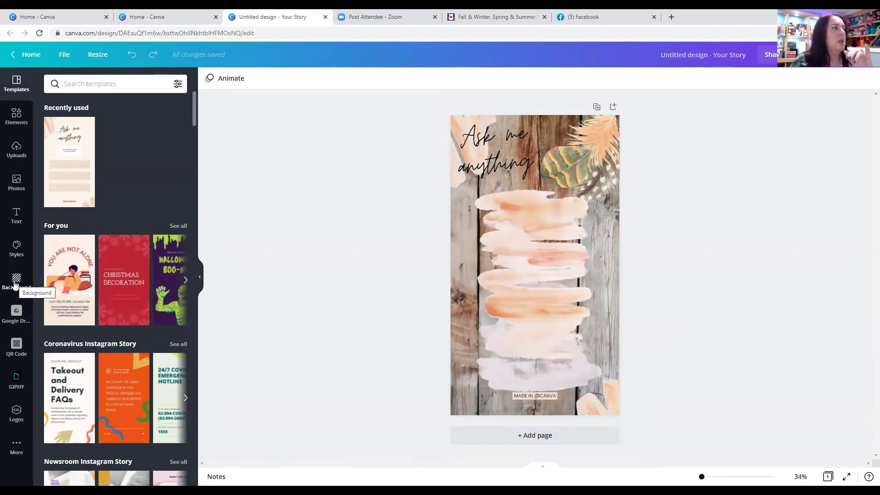
- Add a smartphone frame from the Frames collection and place it in the lower-left corner of the story page
{"action": "left_click", "coordinate": [13, 412]}
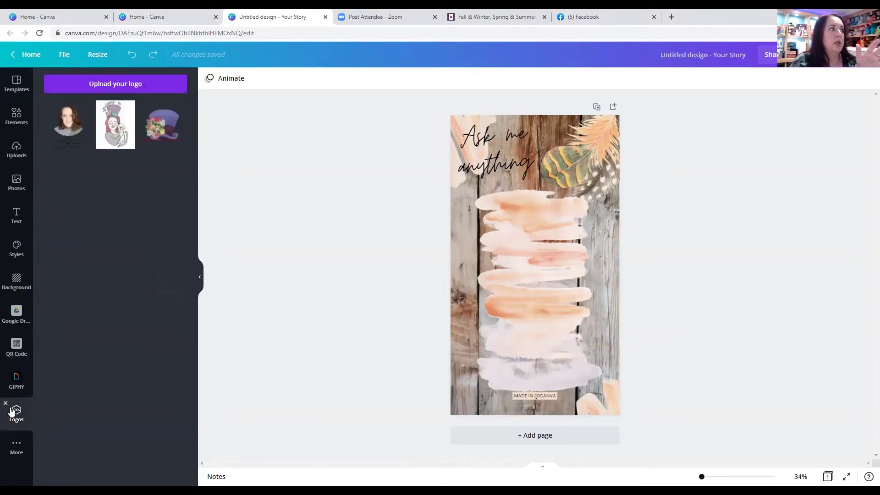
{"action": "left_click", "coordinate": [17, 122]}
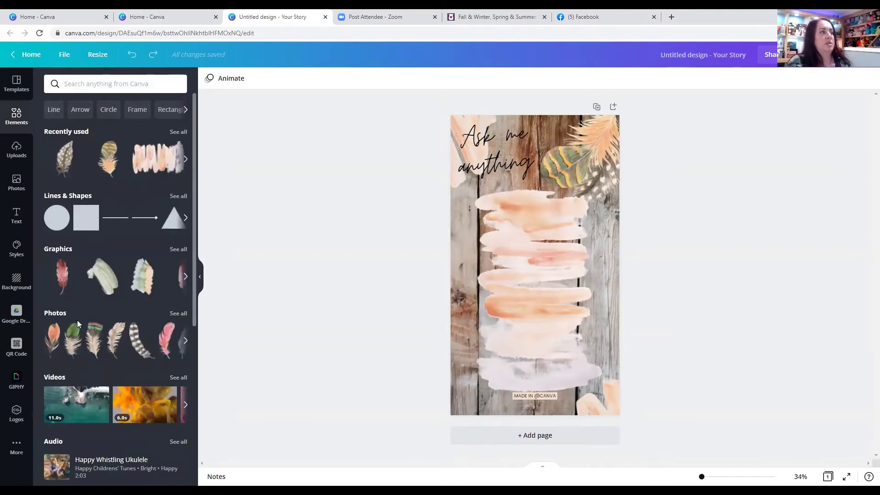
{"action": "scroll", "coordinate": [144, 309], "scroll_direction": "down", "scroll_amount": 4}
{"action": "scroll", "coordinate": [142, 313], "scroll_direction": "down", "scroll_amount": 2}
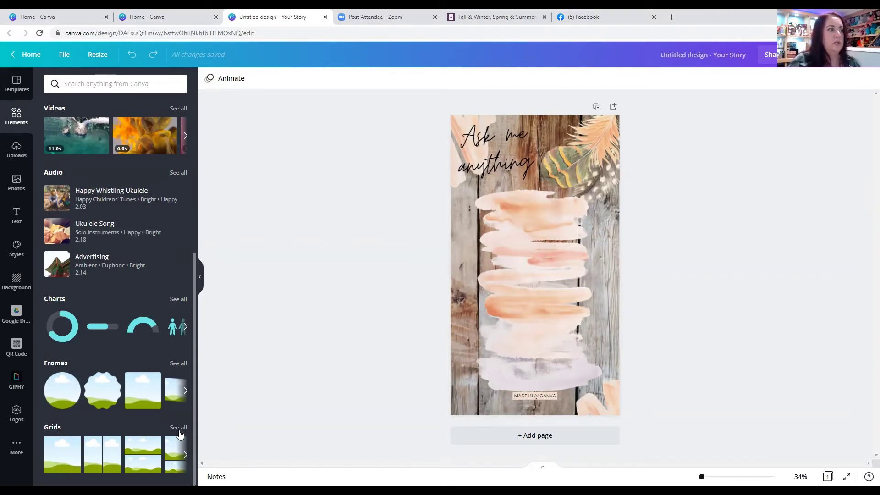
{"action": "left_click", "coordinate": [178, 364]}
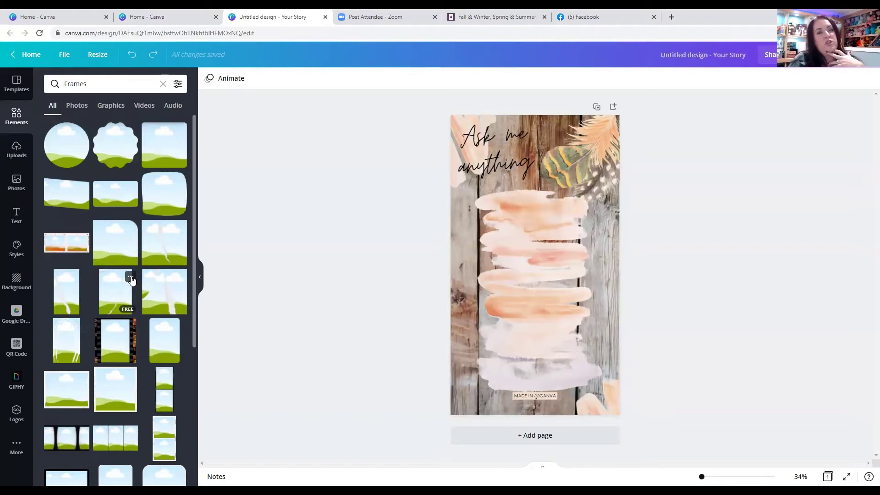
{"action": "scroll", "coordinate": [131, 281], "scroll_direction": "down", "scroll_amount": 2}
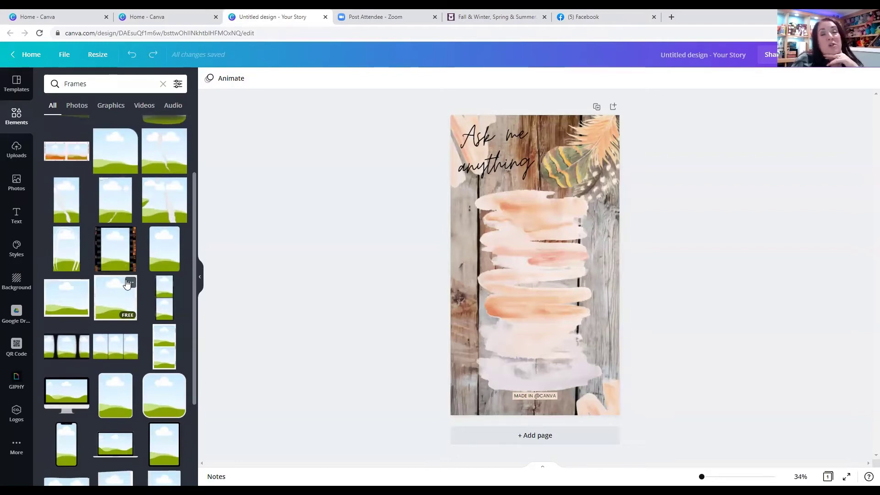
{"action": "scroll", "coordinate": [127, 285], "scroll_direction": "down", "scroll_amount": 2}
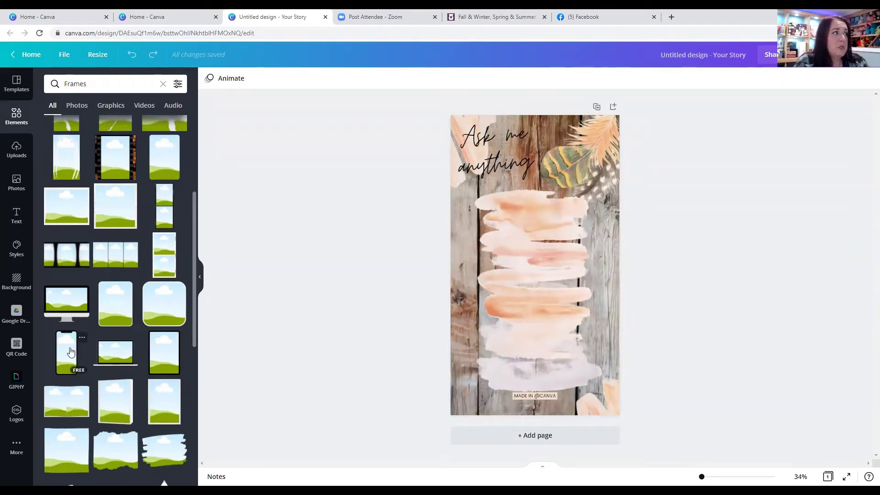
{"action": "left_click_drag", "start_coordinate": [485, 243], "coordinate": [470, 336]}
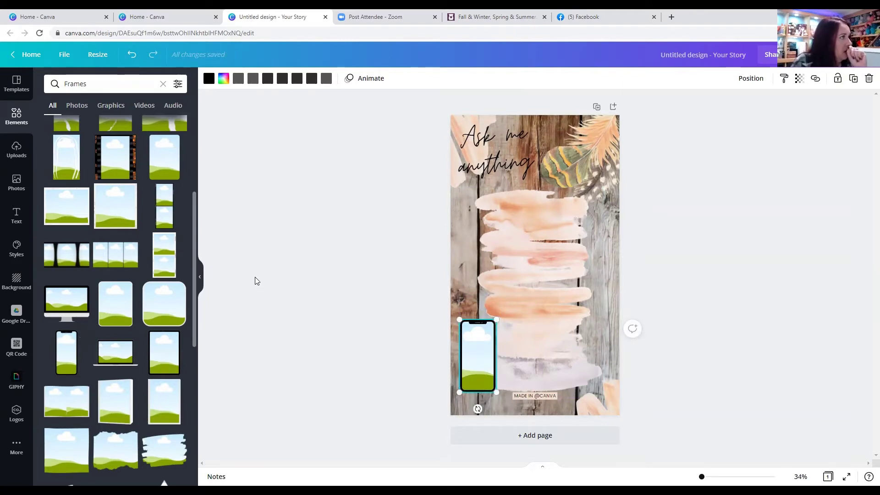
- View the self-recording studio and exit it, then fill the phone frame with the 9.9 s uploaded video
{"action": "left_click", "coordinate": [17, 152]}
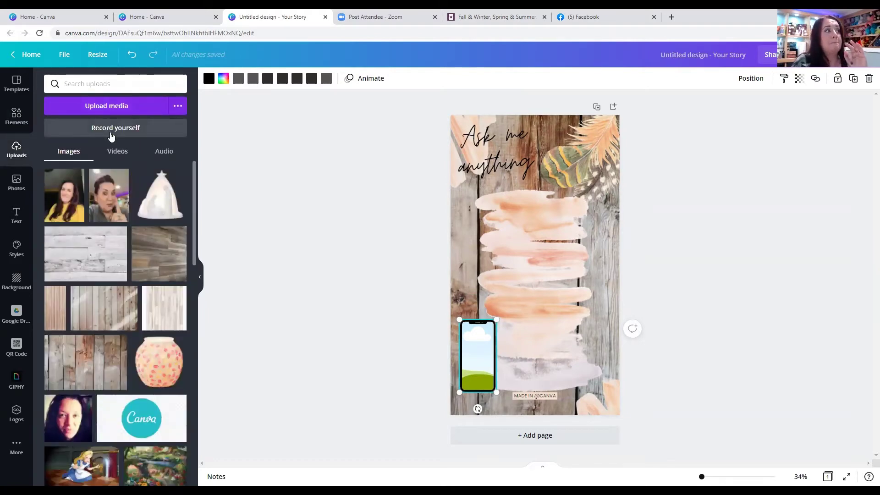
{"action": "left_click", "coordinate": [117, 153]}
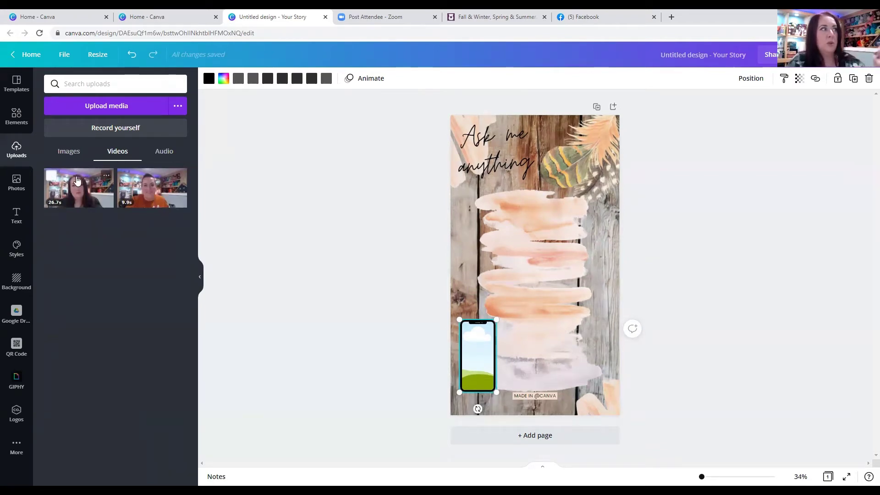
{"action": "left_click", "coordinate": [110, 131]}
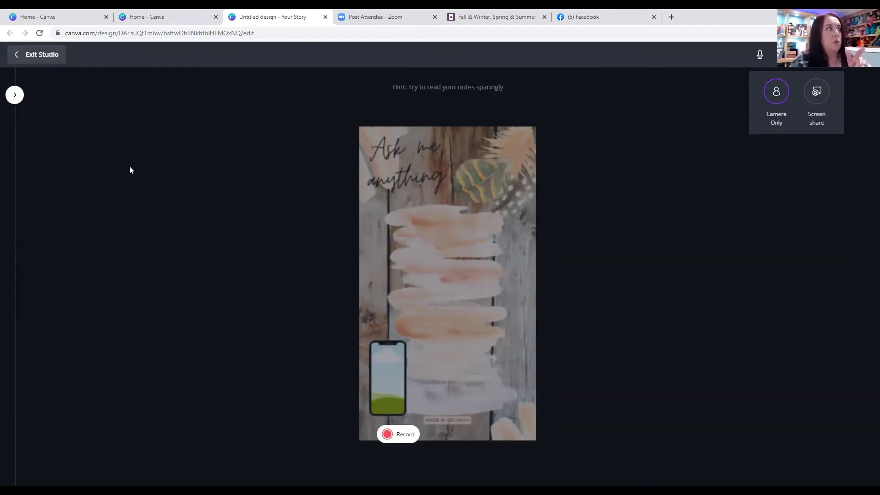
{"action": "left_click", "coordinate": [37, 56]}
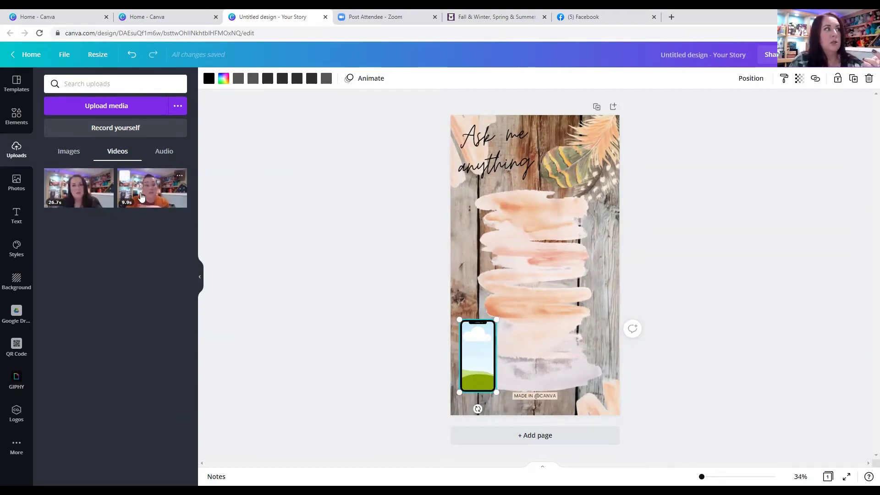
{"action": "left_click_drag", "start_coordinate": [150, 198], "coordinate": [480, 354]}
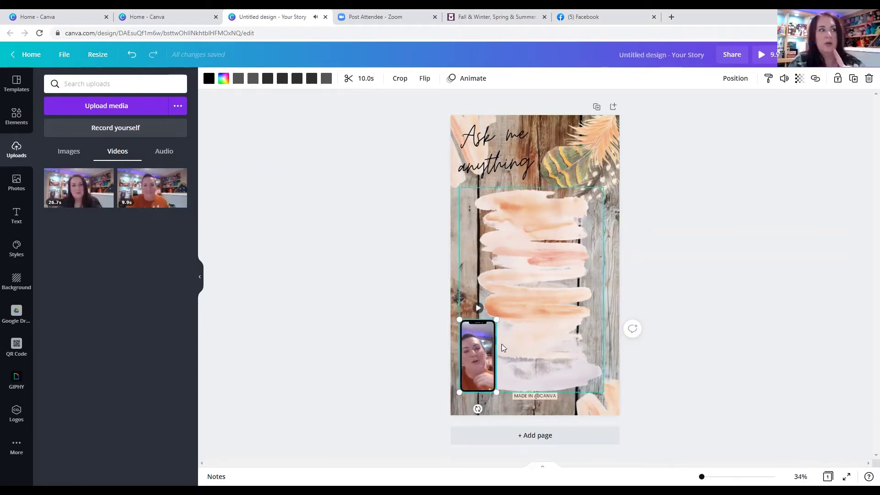
- Shift the video slightly to the right inside the phone frame to center the face and finish cropping
{"action": "double_click", "coordinate": [475, 359]}
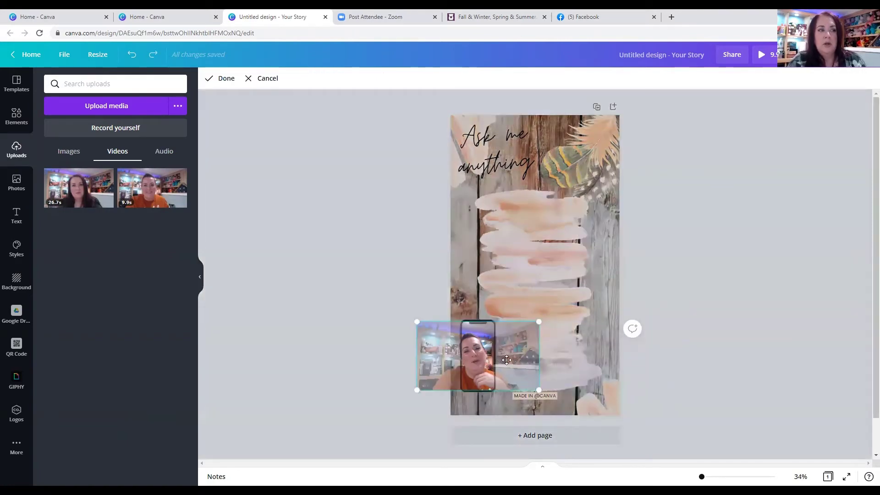
{"action": "left_click_drag", "start_coordinate": [507, 359], "coordinate": [514, 360]}
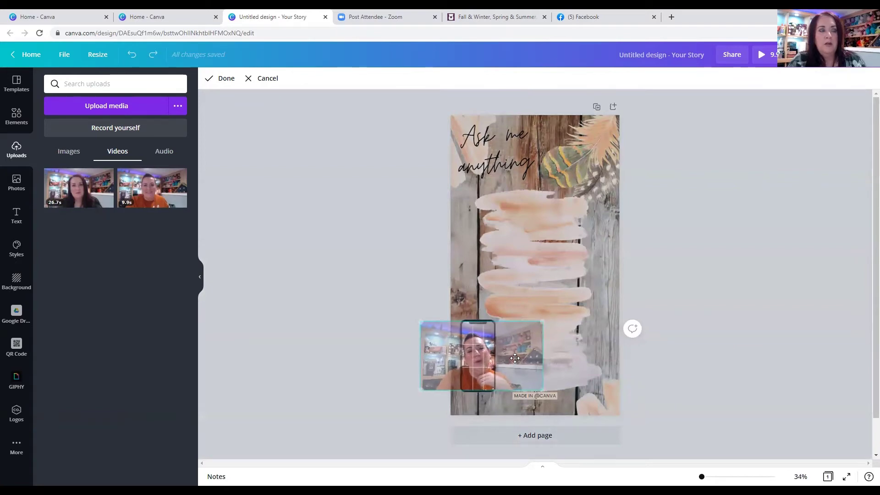
{"action": "left_click", "coordinate": [549, 282]}
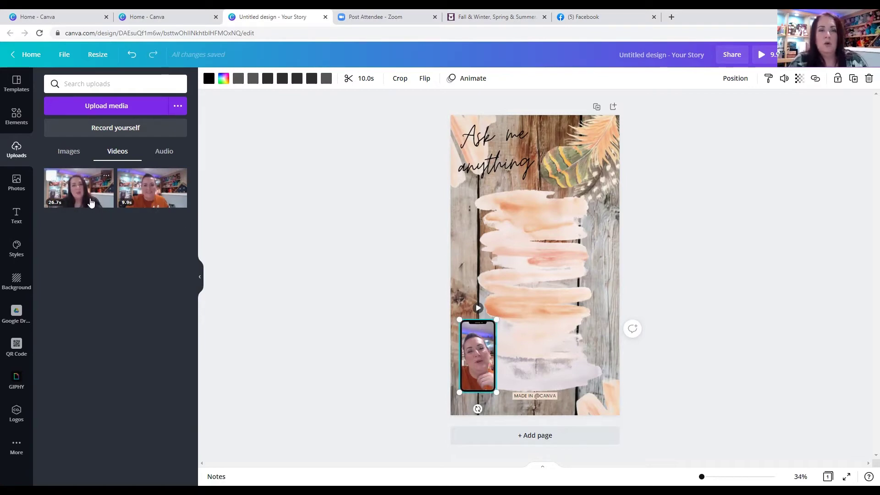
{"action": "left_click", "coordinate": [511, 289]}
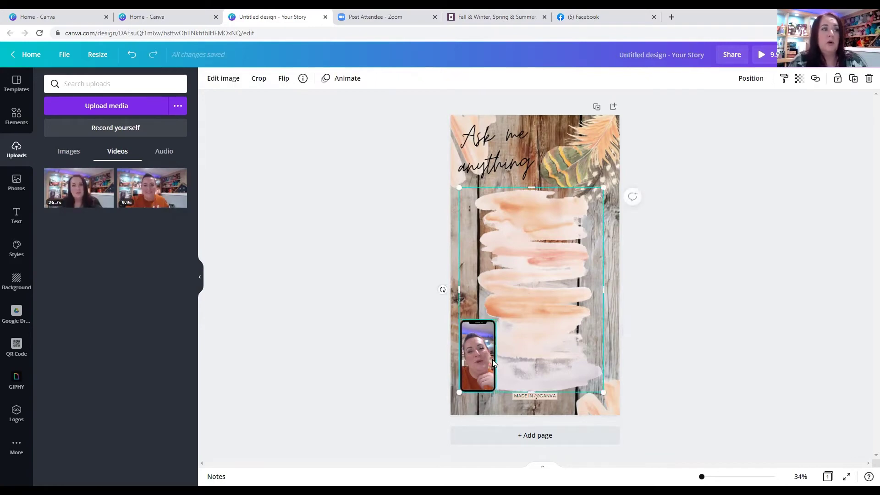
- Add a circular frame with a solid border from the Frames collection to the middle of the story page
{"action": "left_click", "coordinate": [15, 118]}
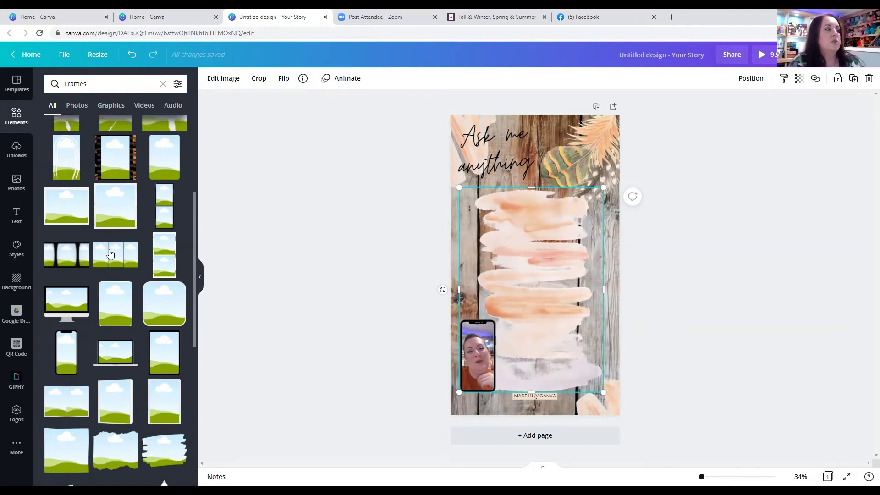
{"action": "scroll", "coordinate": [127, 248], "scroll_direction": "down", "scroll_amount": 6}
{"action": "scroll", "coordinate": [126, 249], "scroll_direction": "down", "scroll_amount": 7}
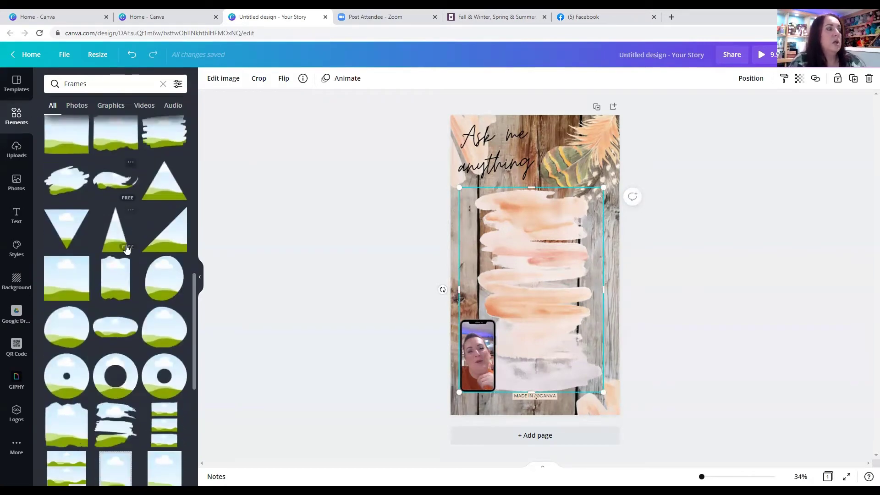
{"action": "scroll", "coordinate": [127, 249], "scroll_direction": "down", "scroll_amount": 11}
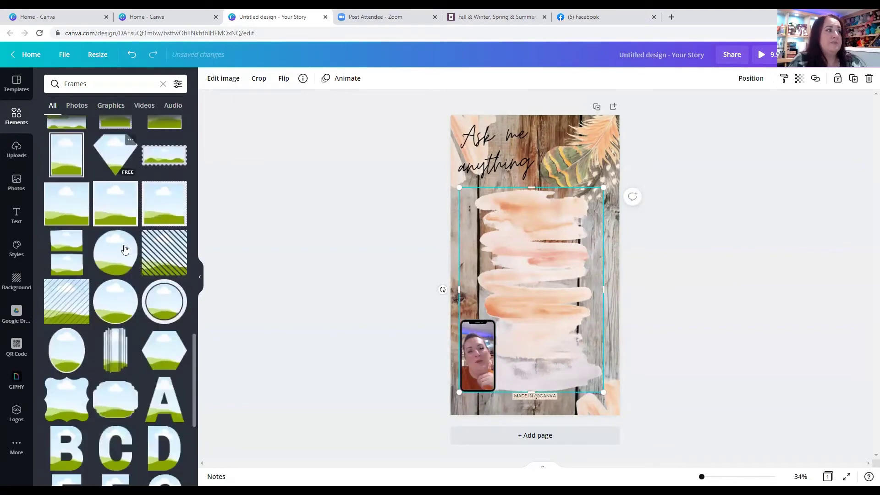
{"action": "scroll", "coordinate": [121, 250], "scroll_direction": "down", "scroll_amount": 7}
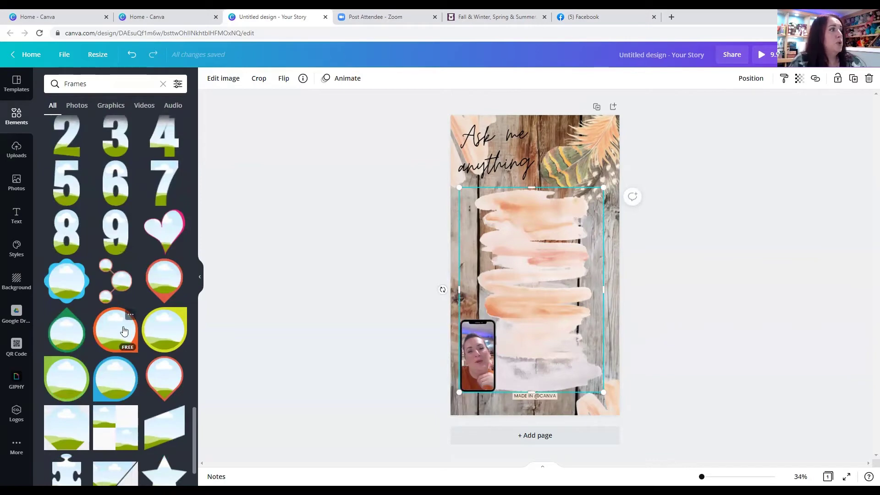
{"action": "scroll", "coordinate": [113, 330], "scroll_direction": "down", "scroll_amount": 5}
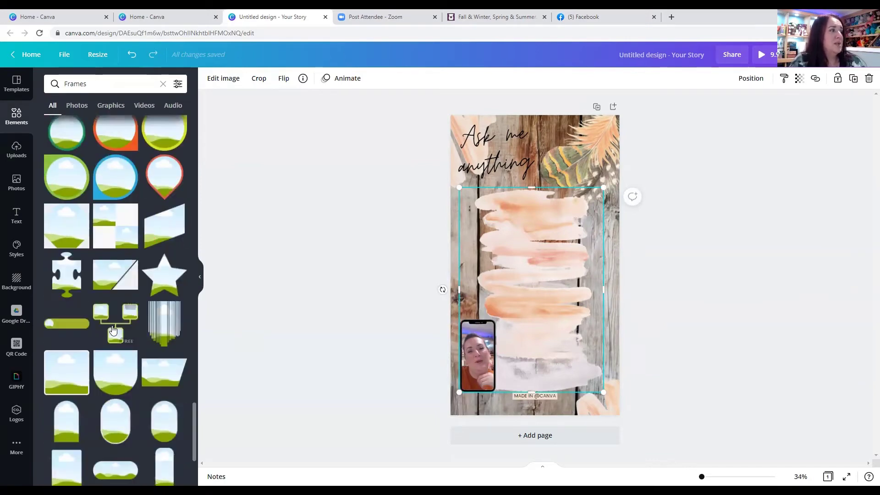
{"action": "scroll", "coordinate": [112, 330], "scroll_direction": "down", "scroll_amount": 6}
{"action": "scroll", "coordinate": [112, 329], "scroll_direction": "down", "scroll_amount": 6}
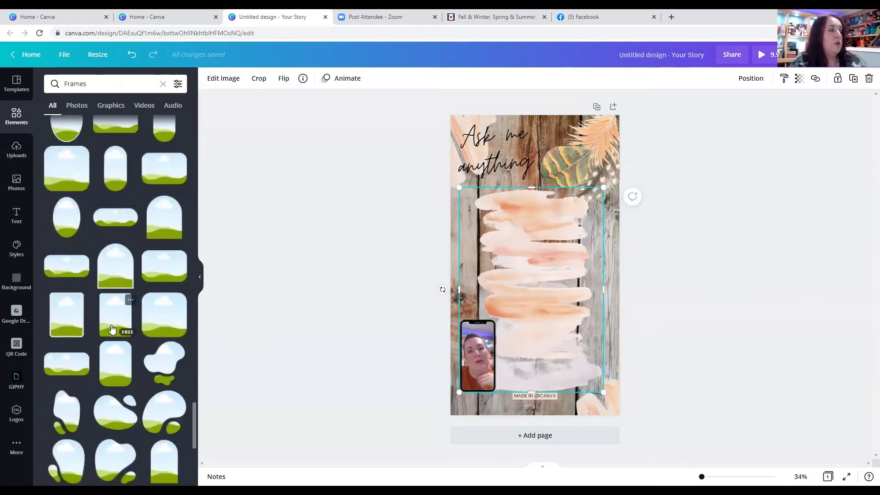
{"action": "scroll", "coordinate": [128, 328], "scroll_direction": "down", "scroll_amount": 8}
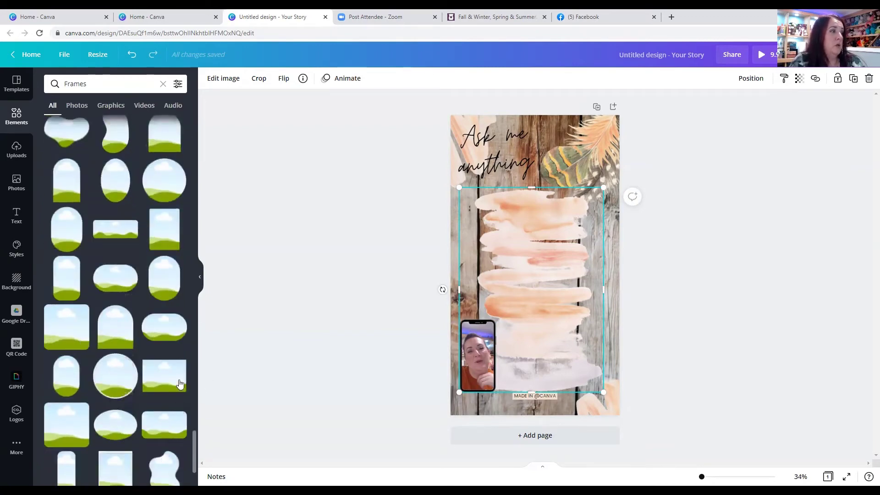
{"action": "left_click", "coordinate": [116, 379]}
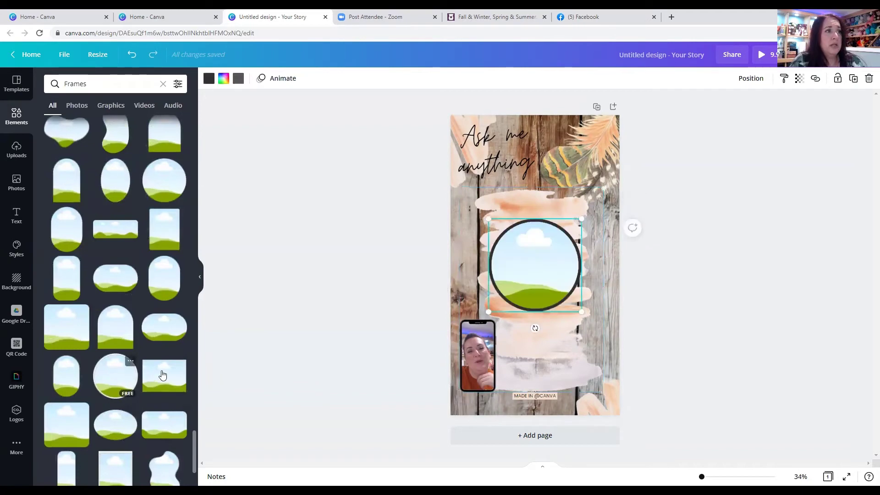
- Shrink the circular frame into the page's upper-right corner beside the title and fill it with the uploaded yellow-sweater portrait
{"action": "left_click_drag", "start_coordinate": [560, 239], "coordinate": [600, 131]}
{"action": "left_click_drag", "start_coordinate": [546, 190], "coordinate": [572, 160]}
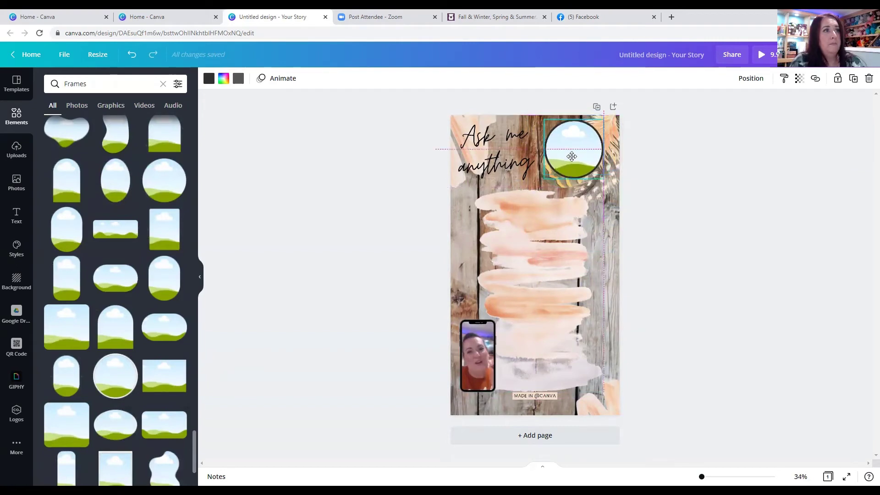
{"action": "left_click", "coordinate": [14, 146]}
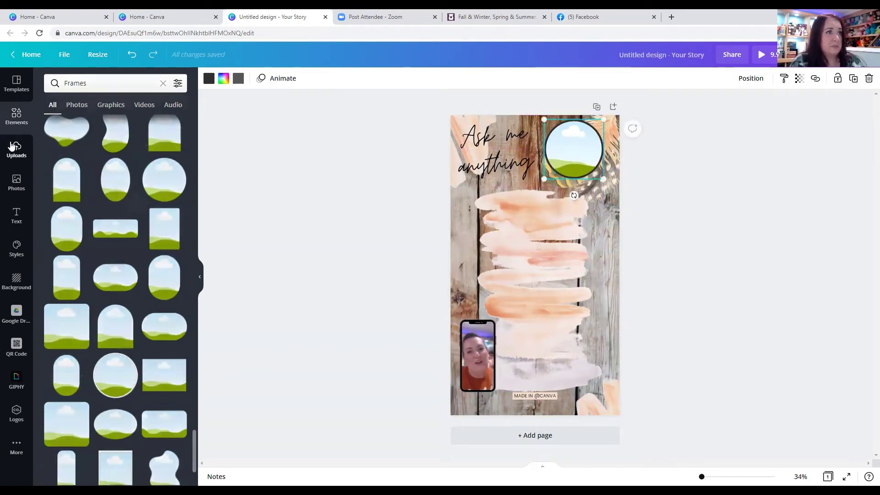
{"action": "left_click", "coordinate": [60, 150]}
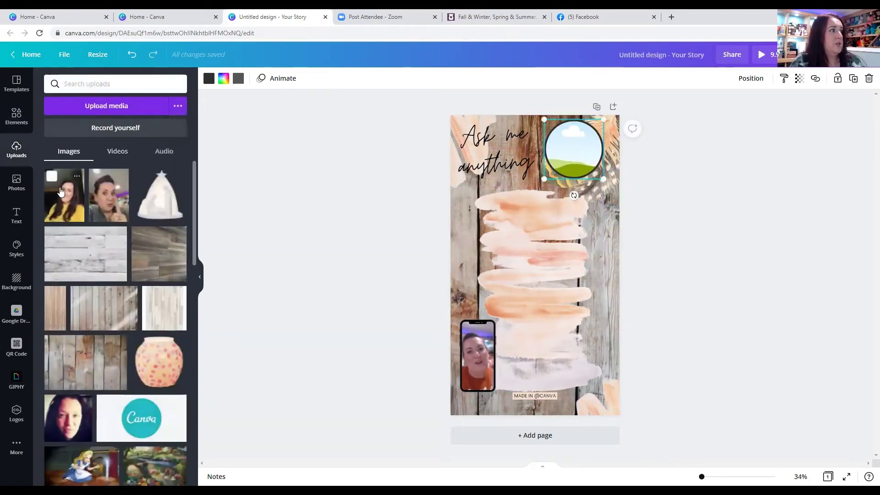
{"action": "left_click_drag", "start_coordinate": [536, 155], "coordinate": [576, 143]}
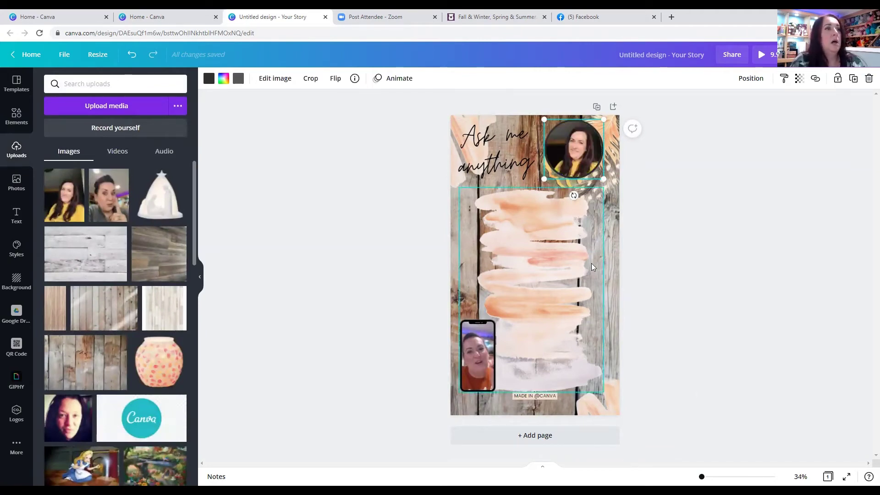
- Enlarge the portrait inside the circular frame, reposition it to center the face, and finish cropping
{"action": "double_click", "coordinate": [584, 139]}
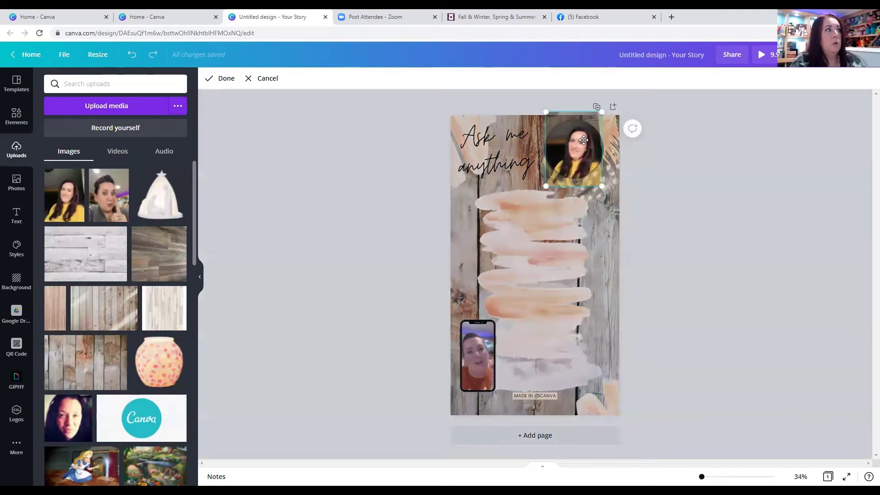
{"action": "left_click_drag", "start_coordinate": [603, 189], "coordinate": [617, 206]}
{"action": "left_click_drag", "start_coordinate": [604, 177], "coordinate": [596, 169]}
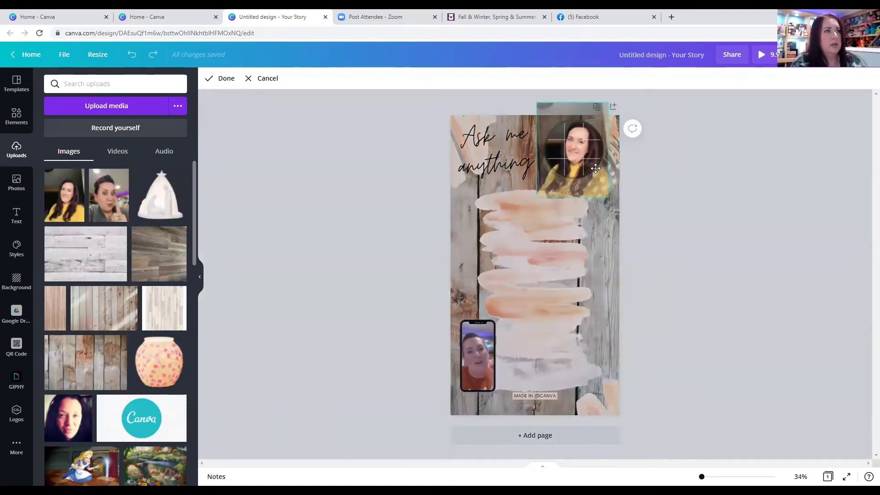
{"action": "left_click", "coordinate": [664, 195]}
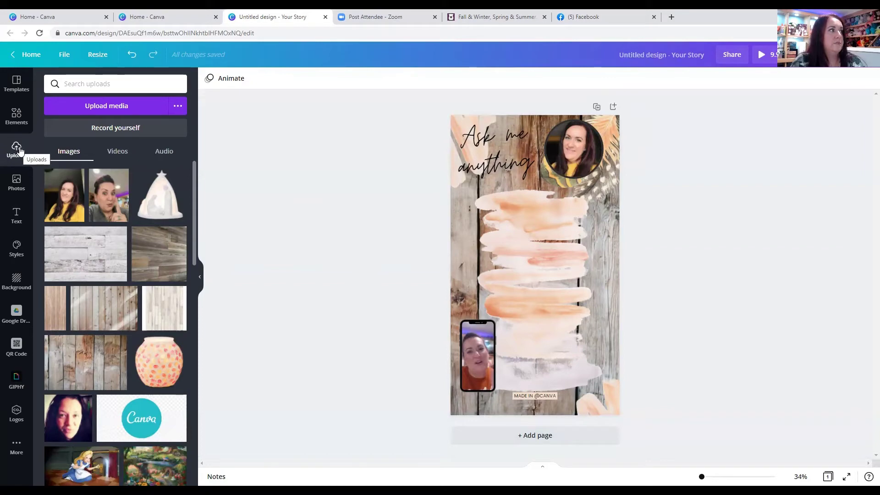
{"action": "left_click", "coordinate": [17, 121]}
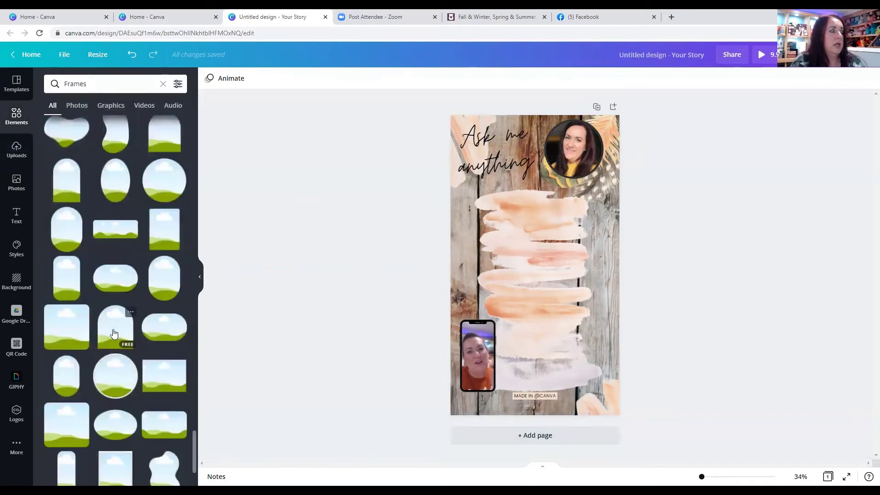
{"action": "scroll", "coordinate": [114, 332], "scroll_direction": "down", "scroll_amount": 3}
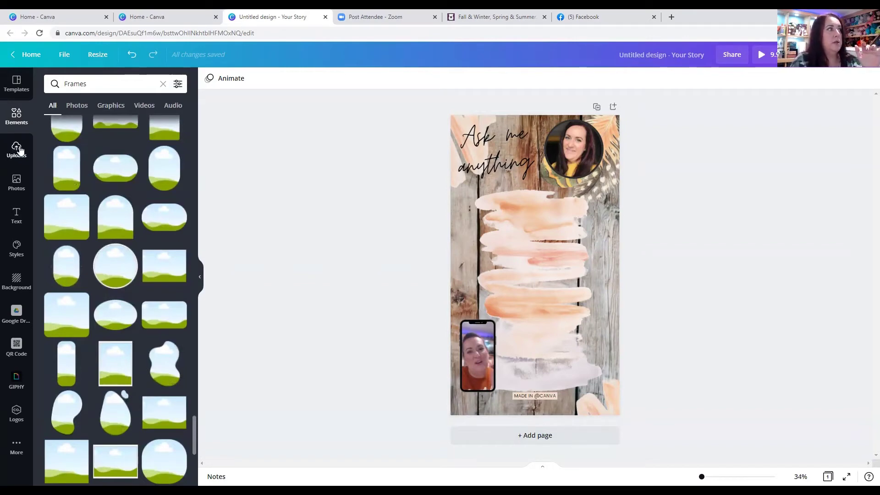
- Add the uploaded white nativity warmer image, shrink it, and place it near the page's right edge below the portrait
{"action": "left_click", "coordinate": [14, 150]}
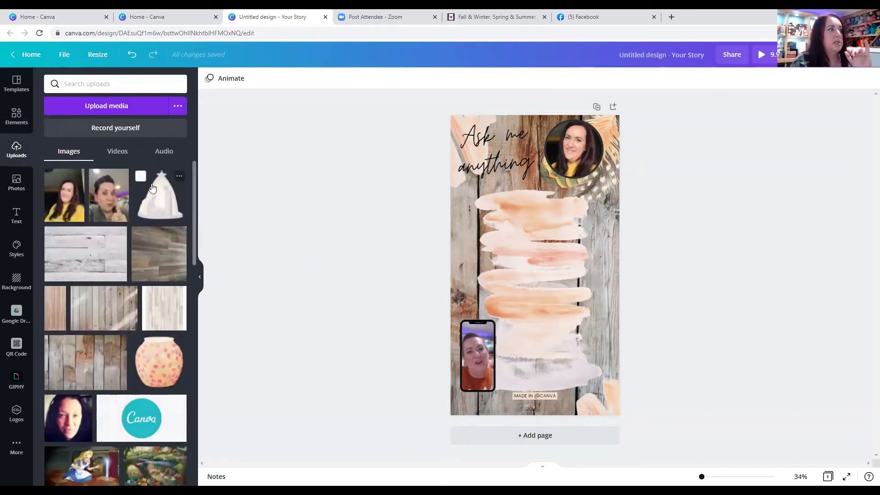
{"action": "left_click", "coordinate": [156, 199]}
{"action": "left_click_drag", "start_coordinate": [543, 276], "coordinate": [500, 227]}
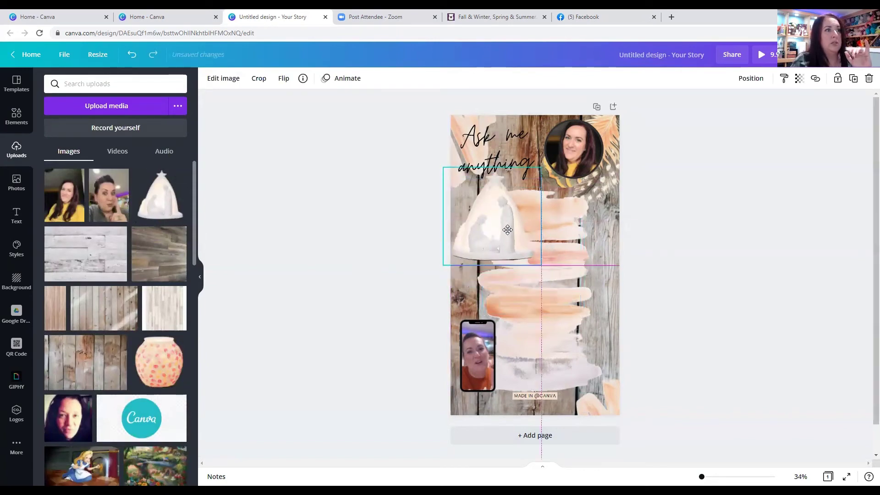
{"action": "left_click_drag", "start_coordinate": [542, 265], "coordinate": [495, 218]}
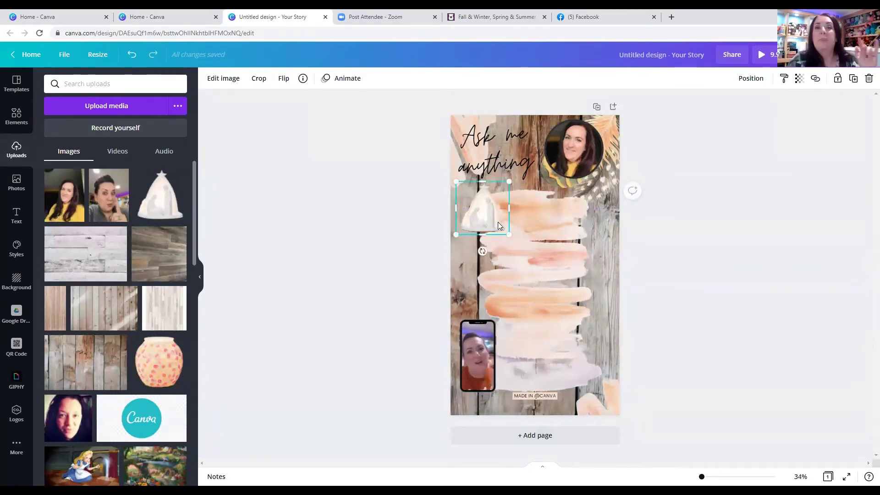
{"action": "left_click_drag", "start_coordinate": [489, 218], "coordinate": [595, 234]}
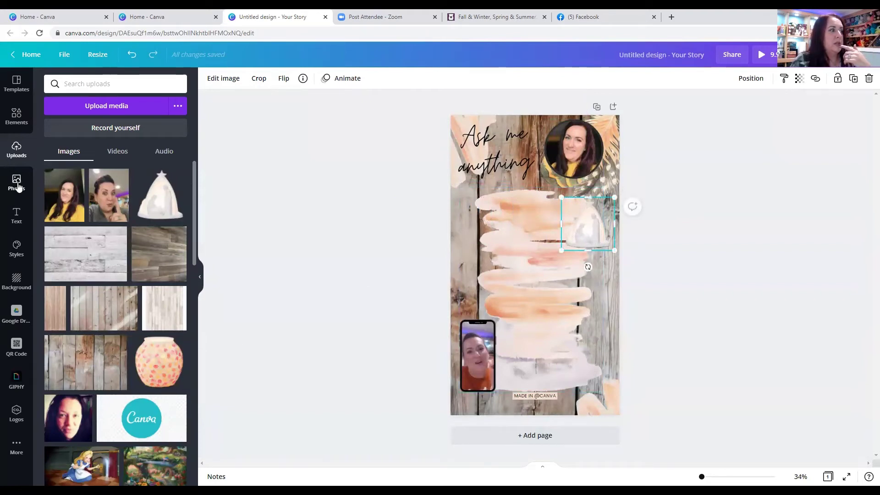
- Add the uploaded mug and purple leopard blanket image with its background removed, and place it at reduced size beneath the title
{"action": "scroll", "coordinate": [129, 347], "scroll_direction": "down", "scroll_amount": 10}
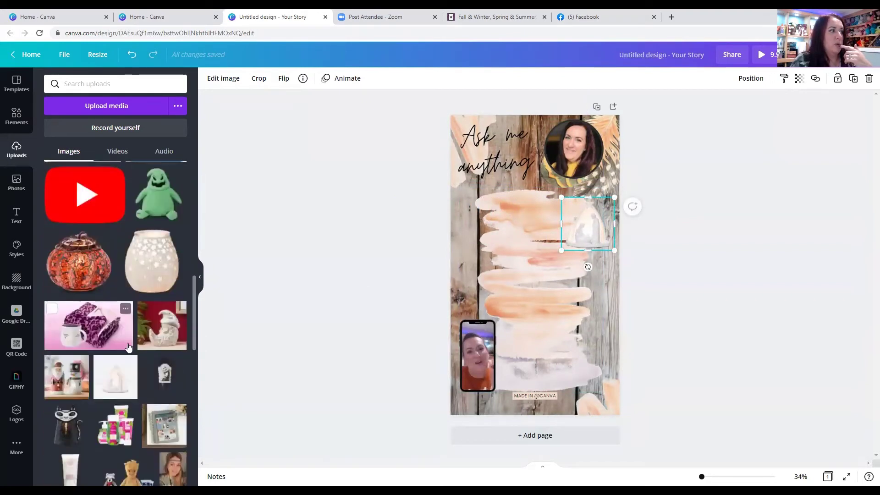
{"action": "left_click", "coordinate": [101, 329]}
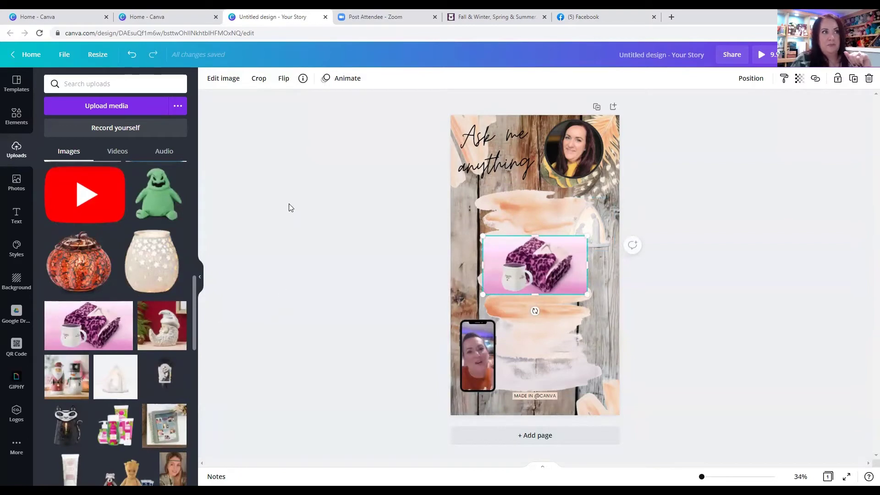
{"action": "left_click", "coordinate": [221, 82]}
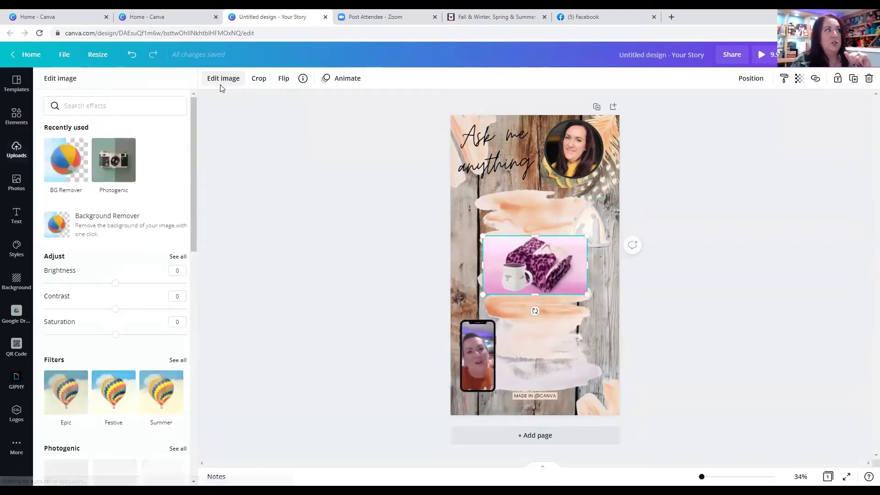
{"action": "left_click", "coordinate": [101, 227]}
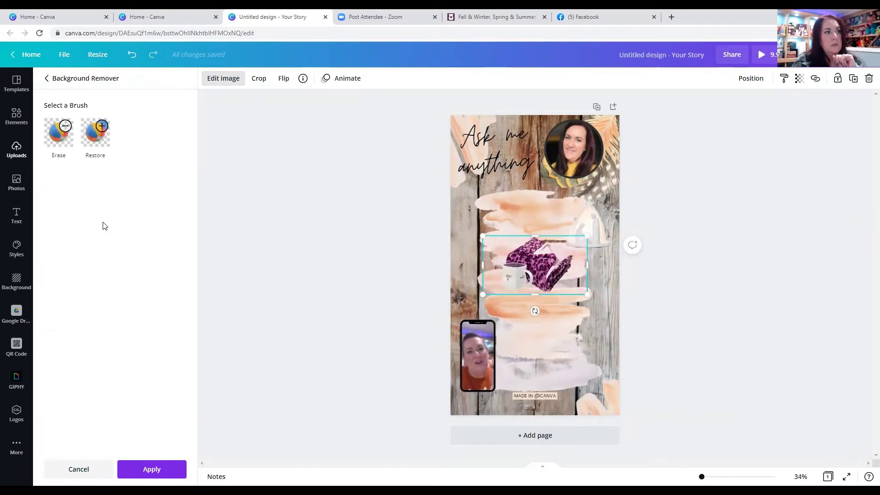
{"action": "left_click_drag", "start_coordinate": [557, 275], "coordinate": [495, 220]}
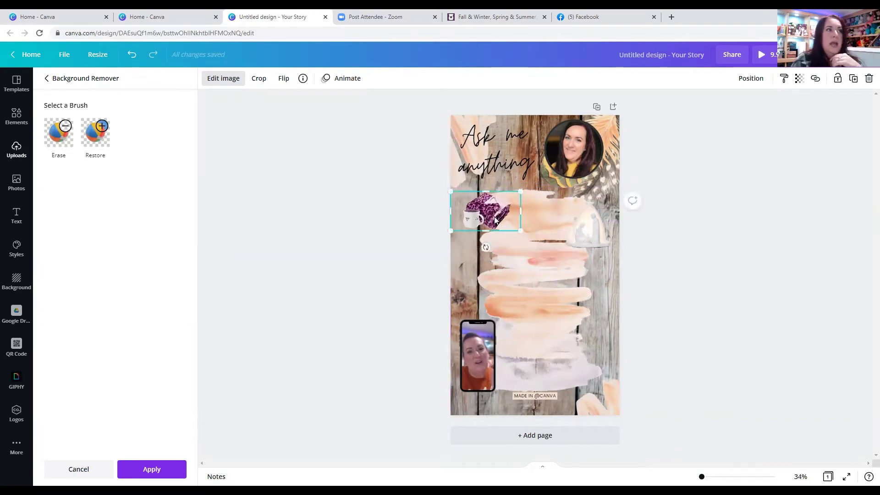
- Remove the background from the portrait in the circular frame and apply the change
{"action": "left_click", "coordinate": [572, 156]}
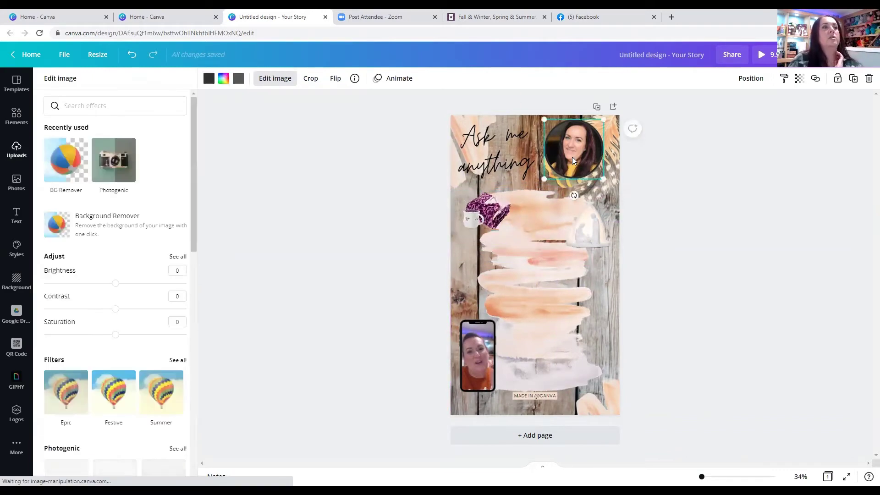
{"action": "double_click", "coordinate": [572, 157]}
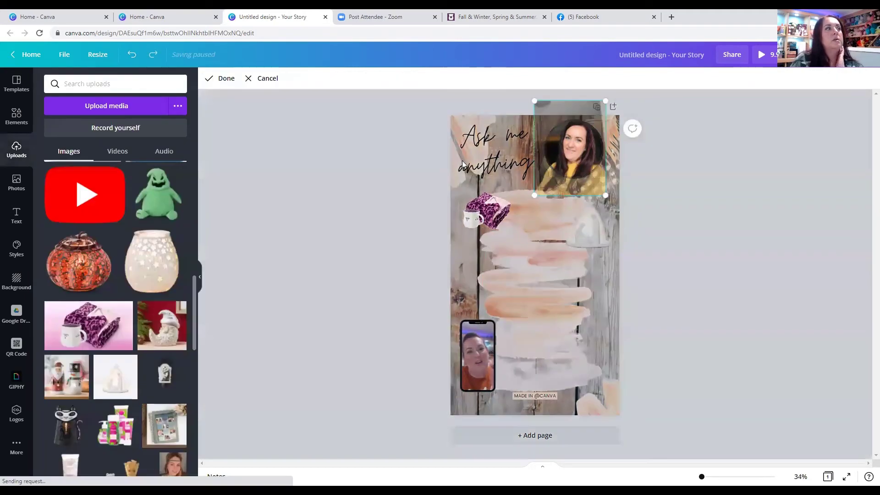
{"action": "left_click", "coordinate": [226, 79]}
{"action": "left_click", "coordinate": [270, 79]}
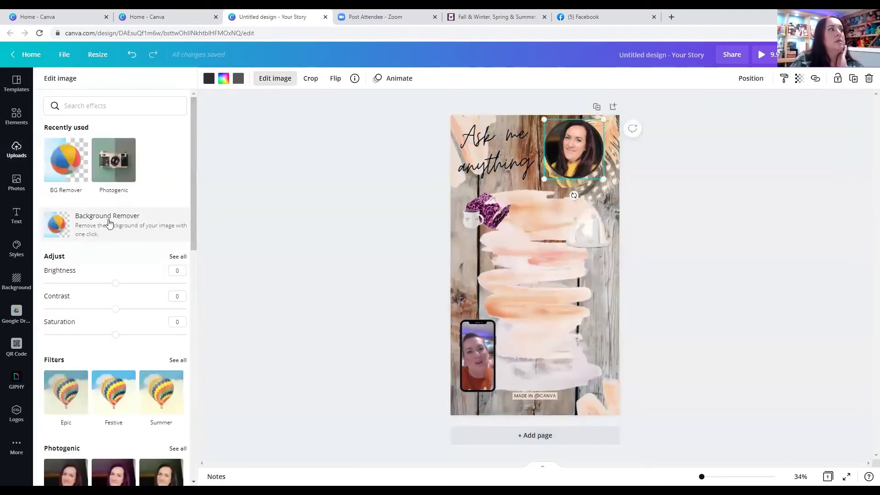
{"action": "left_click", "coordinate": [110, 222]}
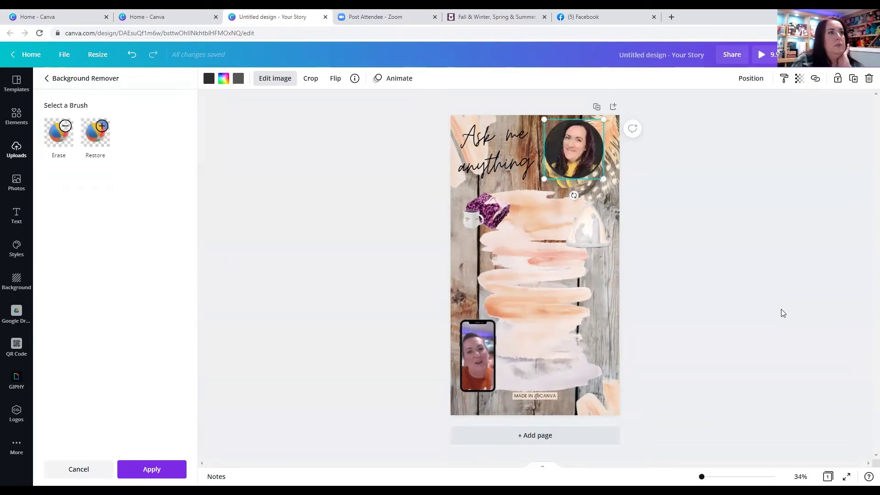
{"action": "left_click", "coordinate": [152, 469]}
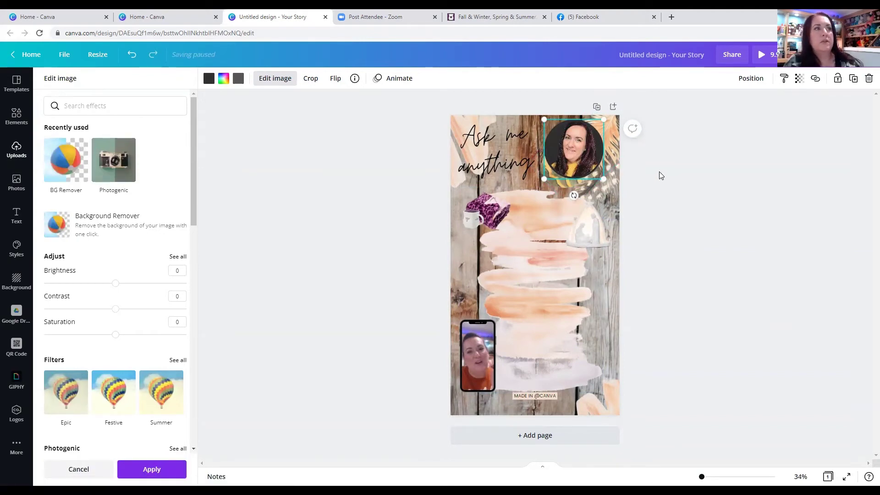
{"action": "scroll", "coordinate": [178, 307], "scroll_direction": "down", "scroll_amount": 1}
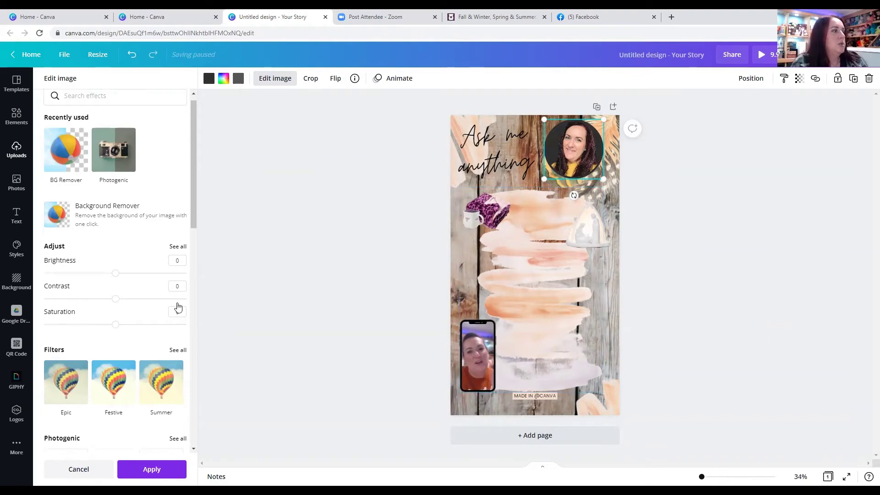
{"action": "scroll", "coordinate": [178, 307], "scroll_direction": "down", "scroll_amount": 4}
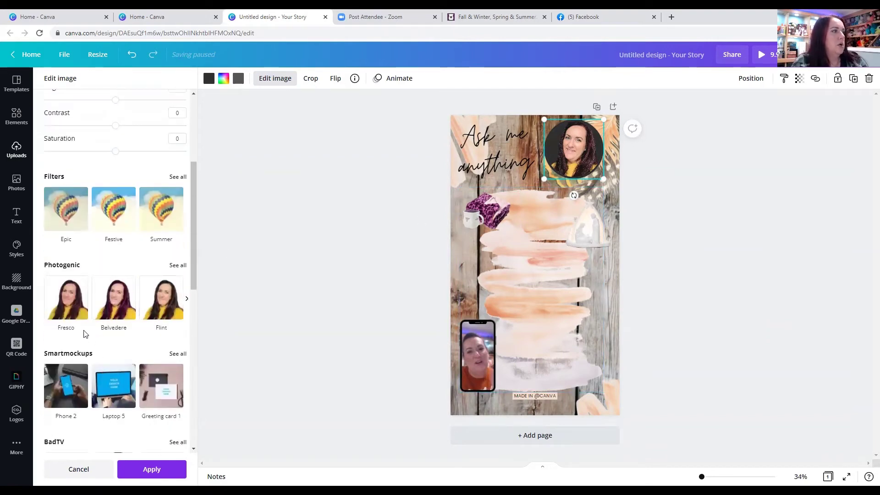
{"action": "scroll", "coordinate": [140, 332], "scroll_direction": "down", "scroll_amount": 4}
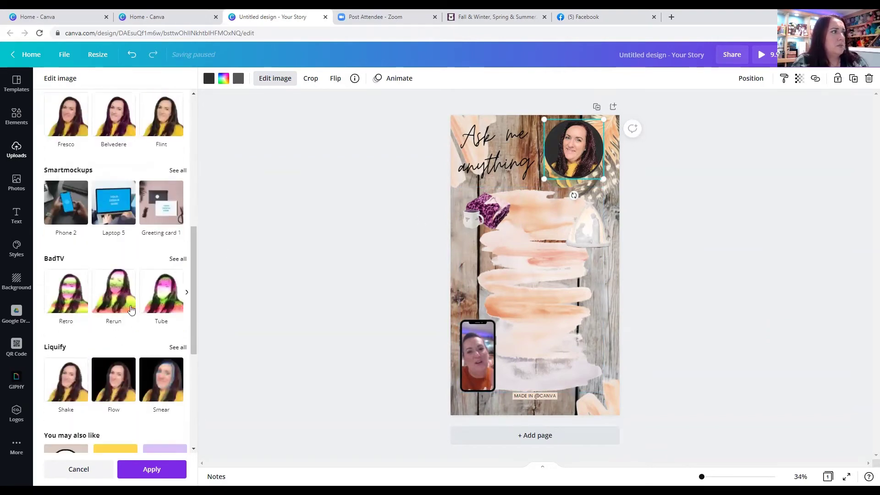
{"action": "scroll", "coordinate": [117, 316], "scroll_direction": "up", "scroll_amount": 8}
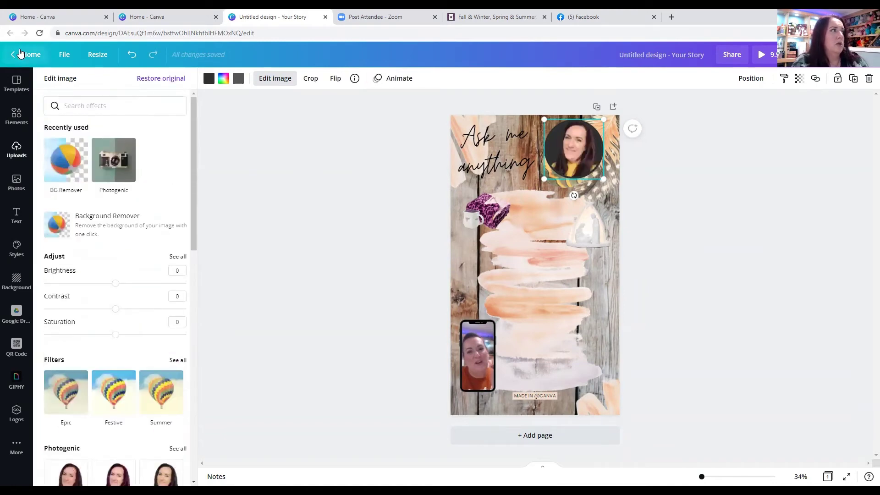
{"action": "left_click", "coordinate": [17, 115]}
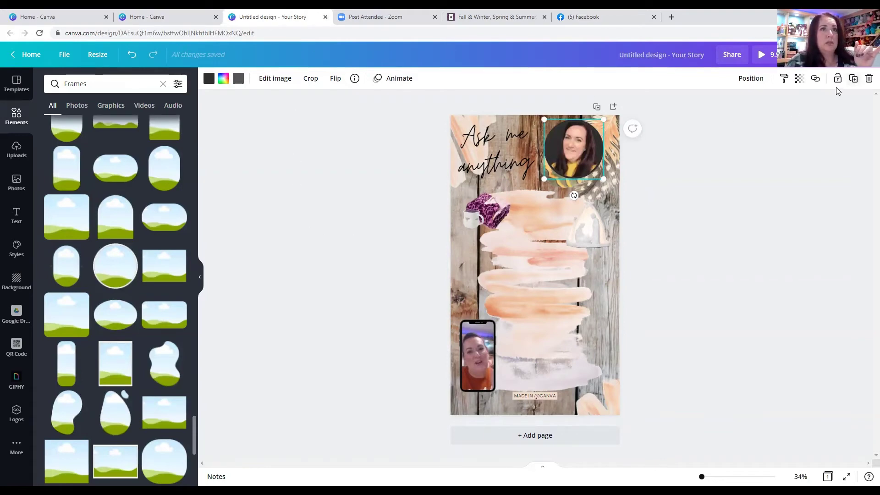
- Publish the story design as a website with the Scrolling web style, open it, and select its web address
{"action": "left_click", "coordinate": [867, 57]}
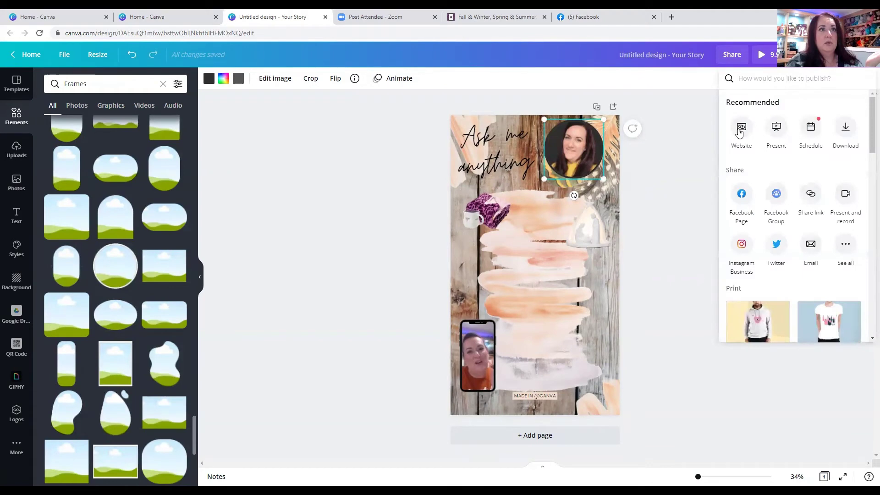
{"action": "left_click", "coordinate": [738, 133]}
{"action": "left_click", "coordinate": [756, 249]}
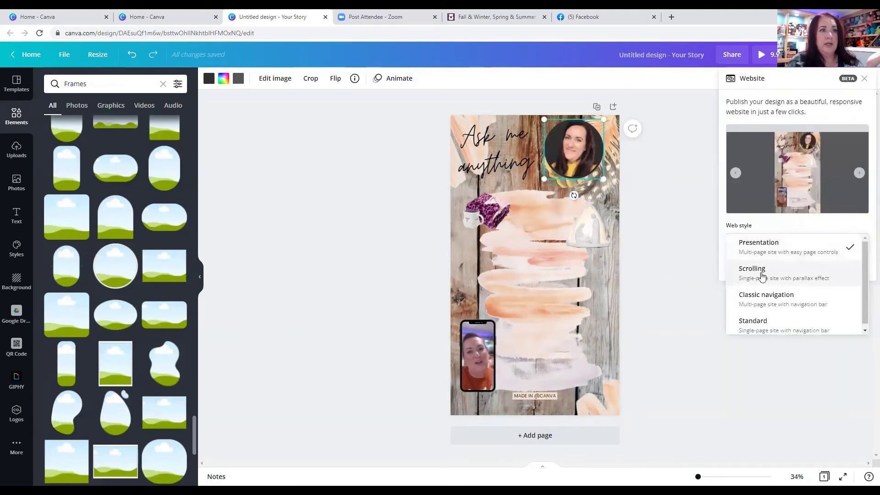
{"action": "left_click", "coordinate": [756, 271]}
{"action": "left_click", "coordinate": [790, 265]}
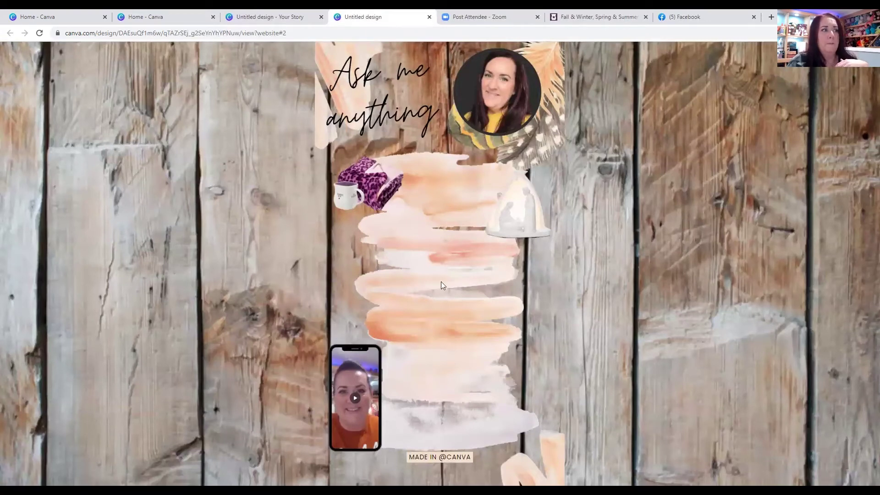
{"action": "left_click", "coordinate": [266, 33]}
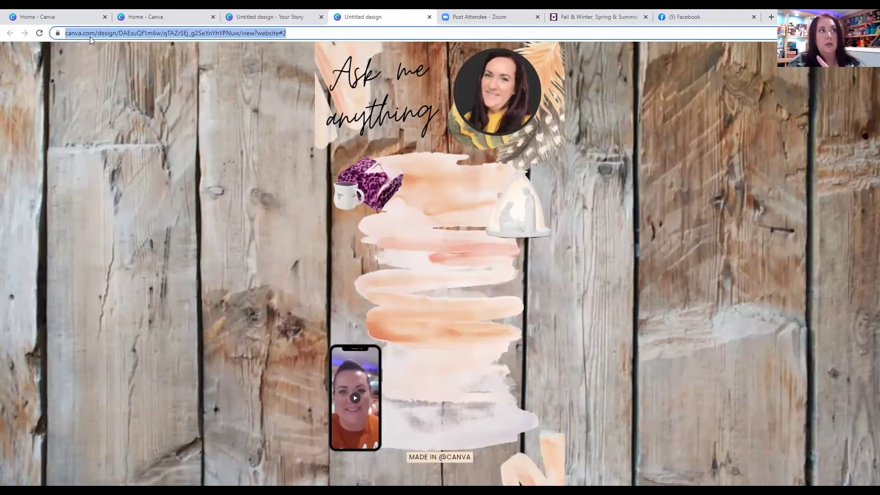
- Close the published page and the story design, and open the Text Party Template from the Canva home page
{"action": "left_click", "coordinate": [429, 17]}
{"action": "left_click", "coordinate": [320, 17]}
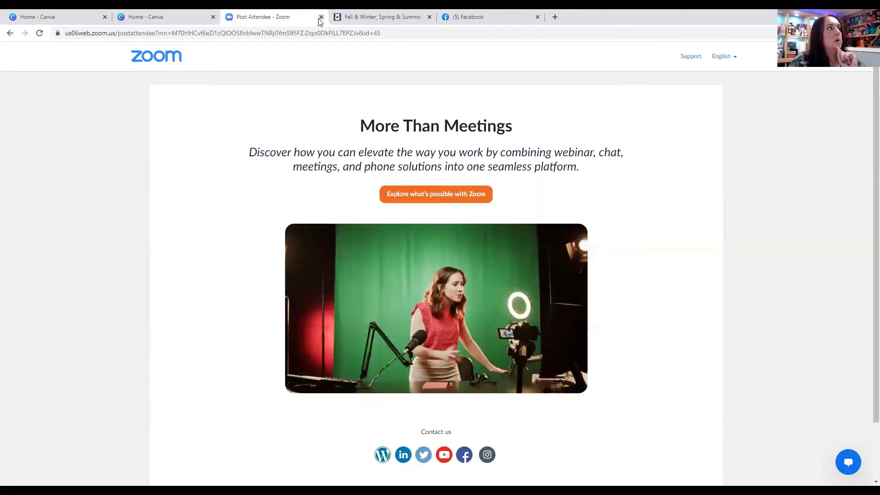
{"action": "left_click", "coordinate": [197, 17]}
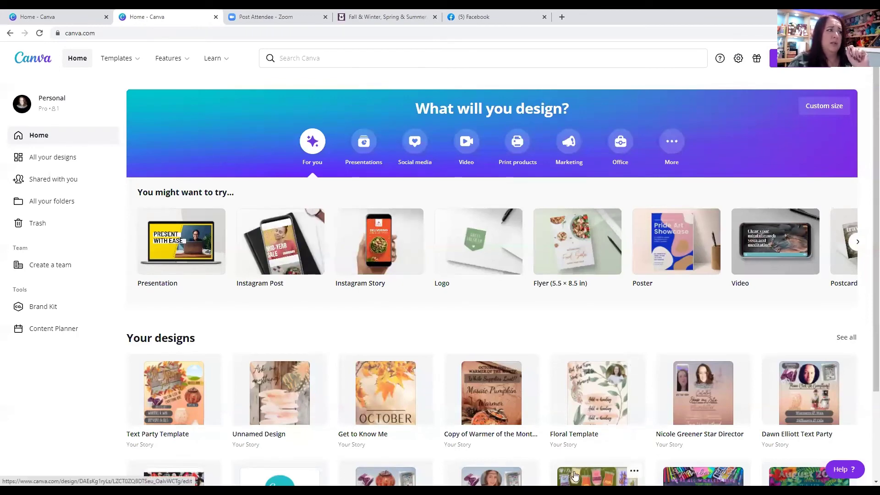
{"action": "left_click", "coordinate": [185, 403]}
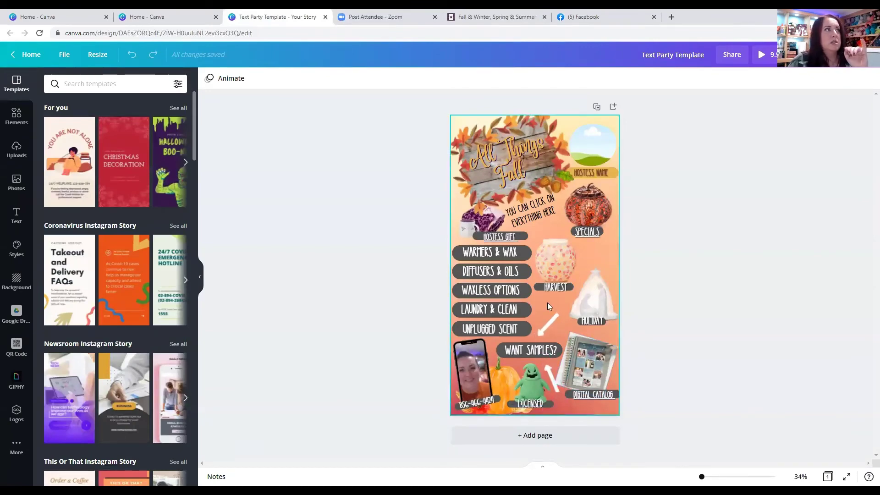
- Close the open template, make a copy of Text Party Template from the home page, and open the copy
{"action": "left_click", "coordinate": [325, 16]}
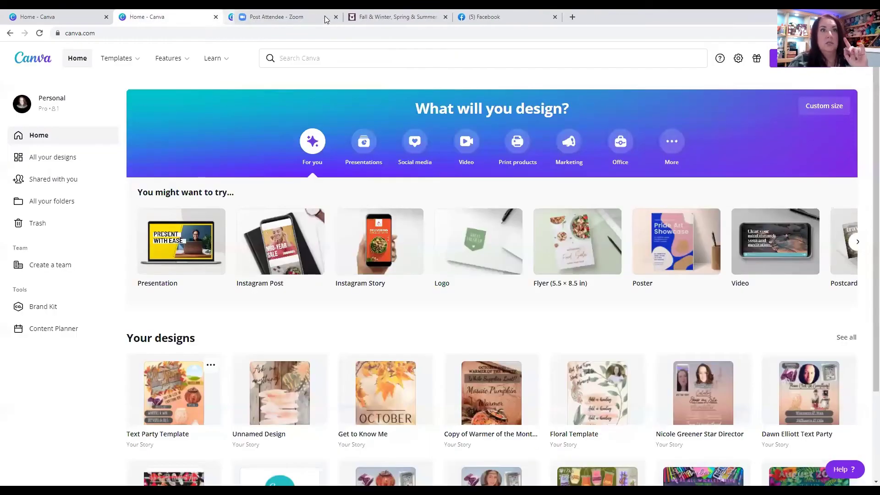
{"action": "left_click", "coordinate": [212, 366]}
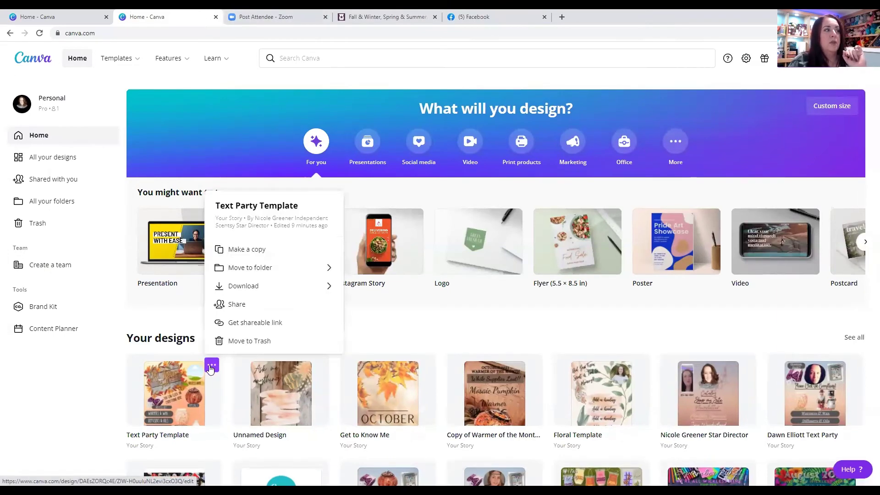
{"action": "left_click", "coordinate": [254, 249]}
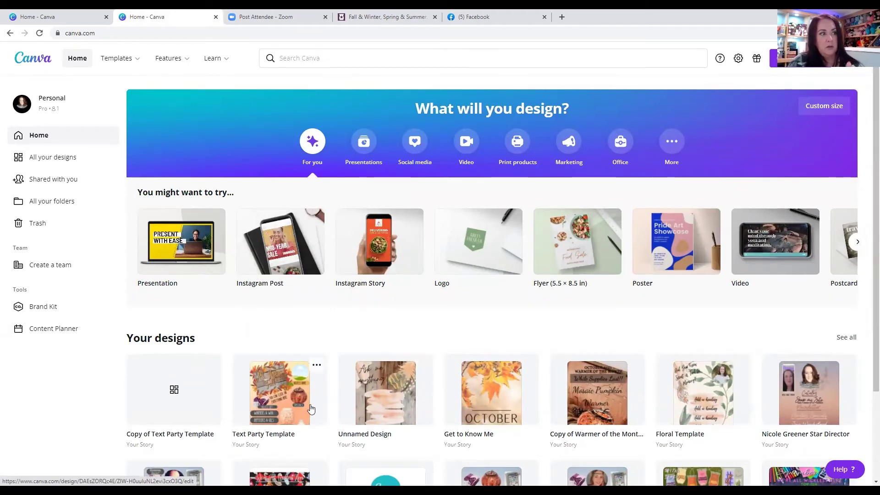
{"action": "left_click", "coordinate": [260, 407]}
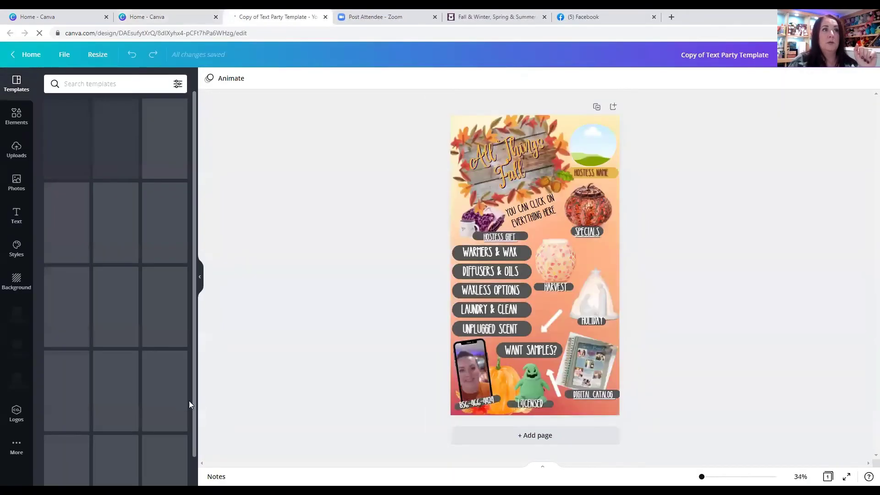
- Rename the copied design with the hostess's first name in possessive form followed by "Text Party"
{"action": "left_click_drag", "start_coordinate": [707, 52], "coordinate": [612, 52]}
{"action": "type", "text": "KH"}
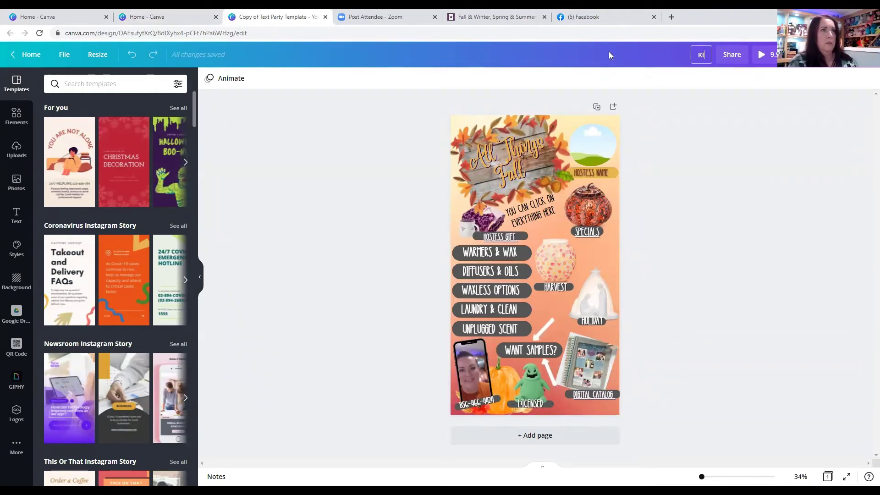
{"action": "type", "text": "m"}
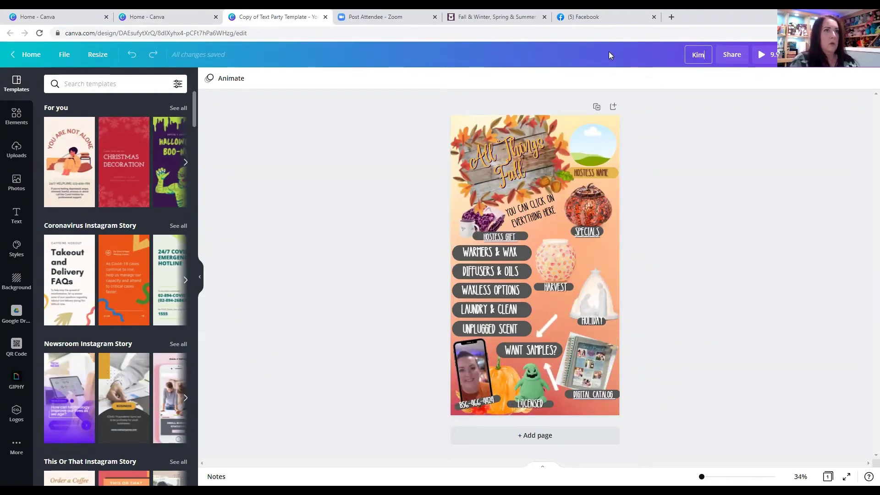
{"action": "type", "text": "'s T"}
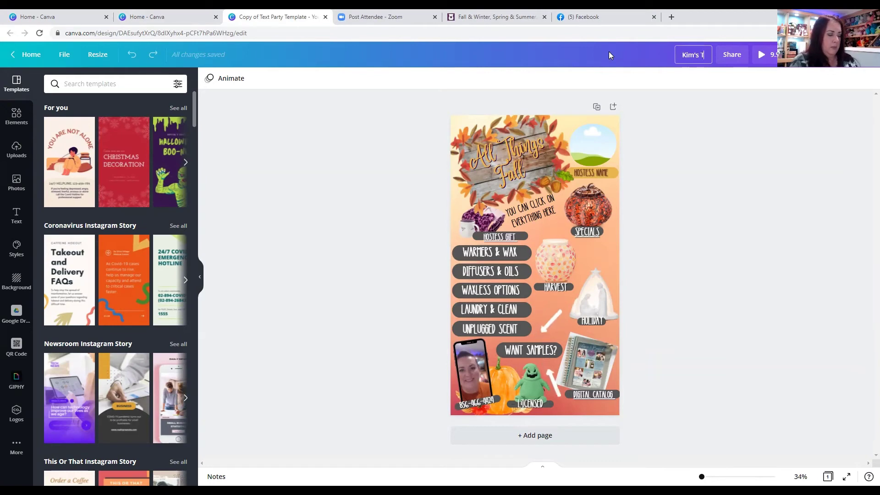
{"action": "type", "text": "ext Party"}
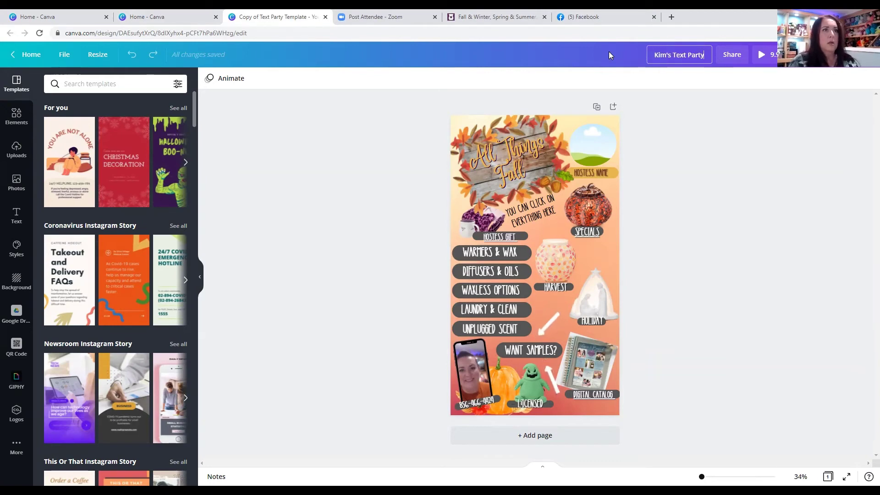
{"action": "left_click", "coordinate": [668, 119]}
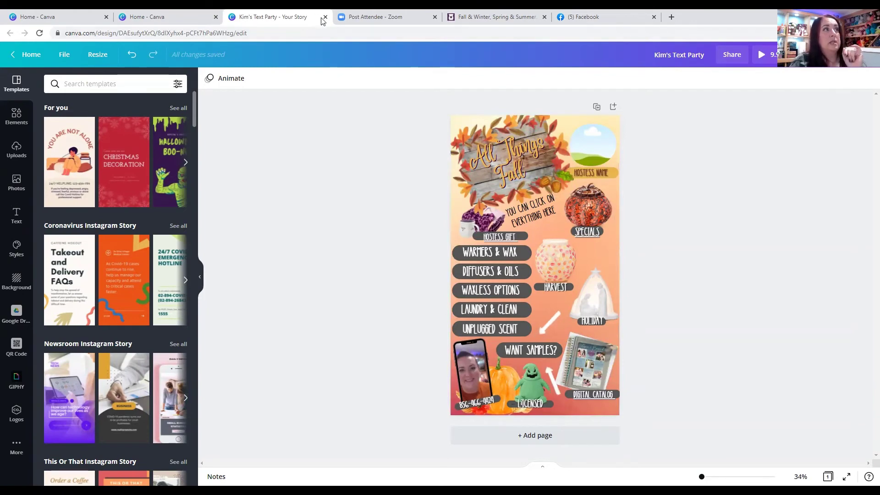
- Check the copied design's new name in the home page's design list and in the editor, ending with the design reopened
{"action": "left_click", "coordinate": [29, 54]}
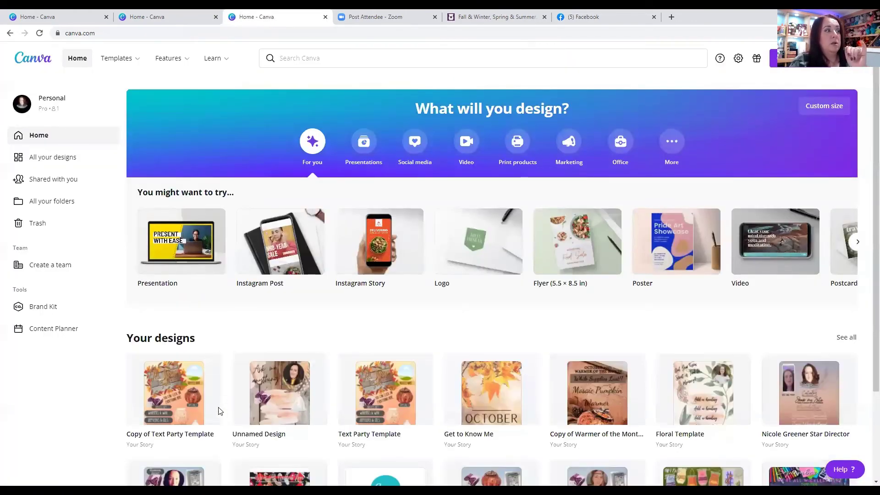
{"action": "left_click", "coordinate": [41, 34]}
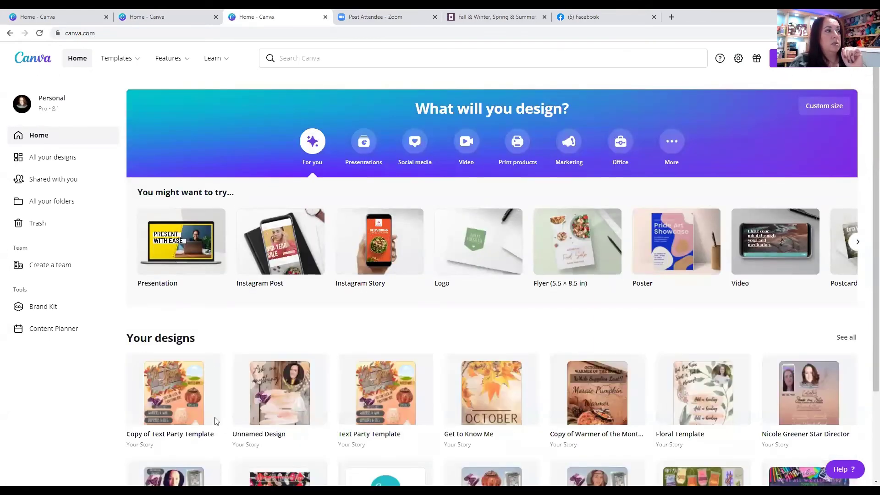
{"action": "left_click", "coordinate": [208, 418]}
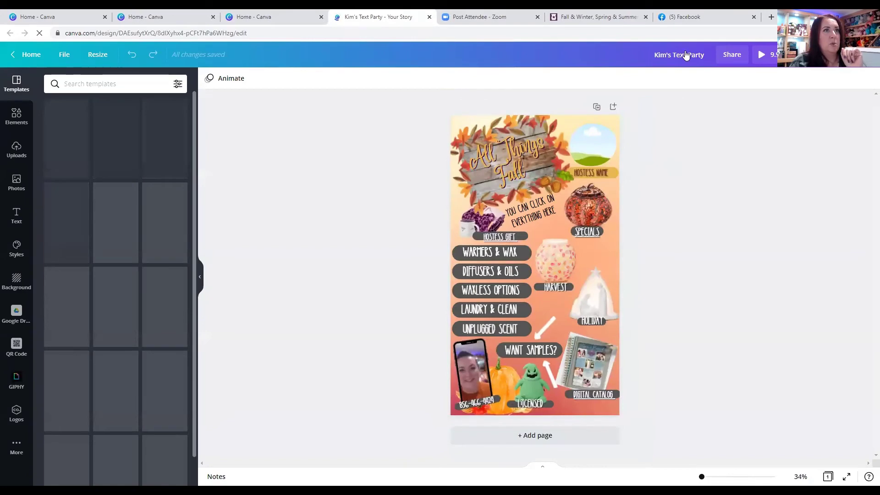
{"action": "left_click", "coordinate": [64, 54]}
{"action": "left_click", "coordinate": [87, 227]}
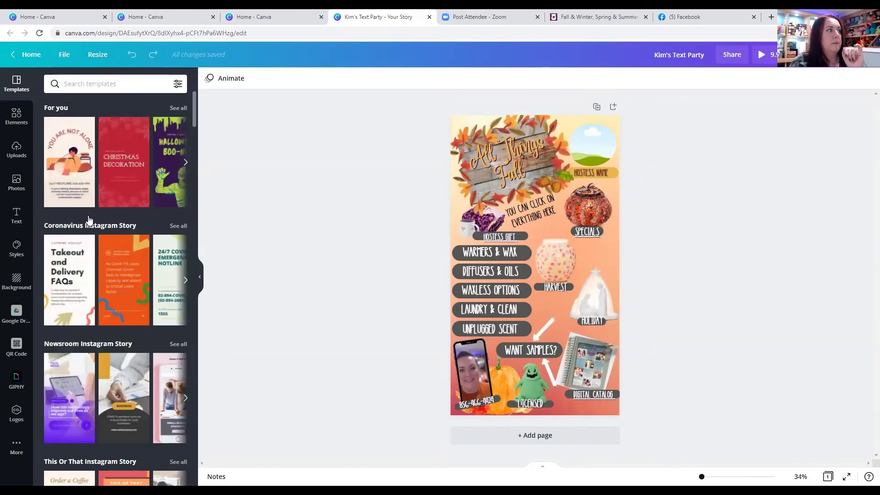
{"action": "left_click", "coordinate": [18, 60]}
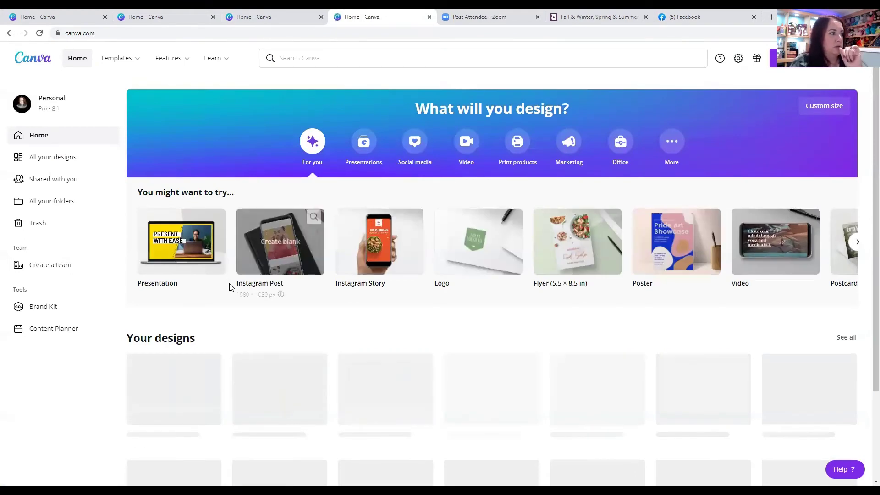
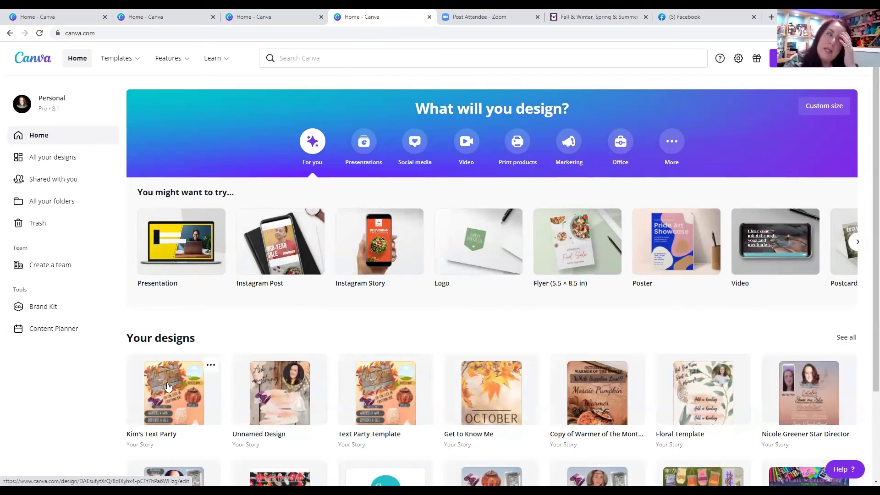
{"action": "left_click", "coordinate": [168, 387]}
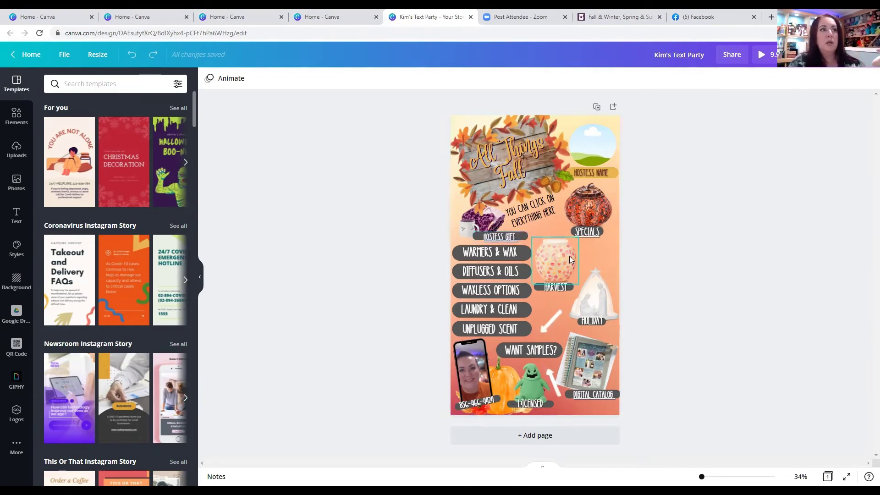
- Move the Harvest warmer image up slightly, together with its dark label shape and "Harvest" text
{"action": "left_click_drag", "start_coordinate": [562, 253], "coordinate": [560, 245]}
{"action": "mouse_move", "coordinate": [569, 290]}
{"action": "left_mouse_down"}
{"action": "mouse_move", "coordinate": [568, 278]}
{"action": "mouse_move", "coordinate": [563, 295]}
{"action": "left_mouse_up"}
{"action": "left_click", "coordinate": [539, 308]}
{"action": "left_click", "coordinate": [556, 288]}
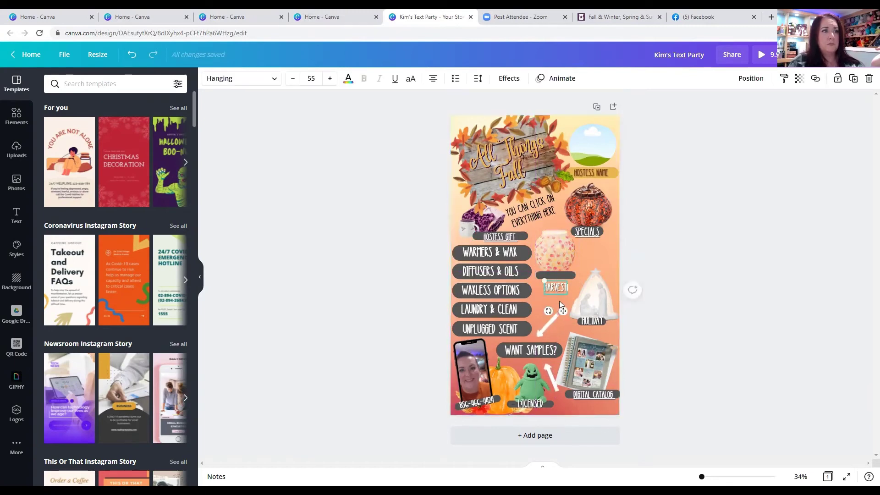
{"action": "left_click_drag", "start_coordinate": [563, 311], "coordinate": [595, 275]}
- Move the nativity warmer image up below Specials, and bring its "Holiday" label up to the warmer's base
{"action": "left_click", "coordinate": [598, 297]}
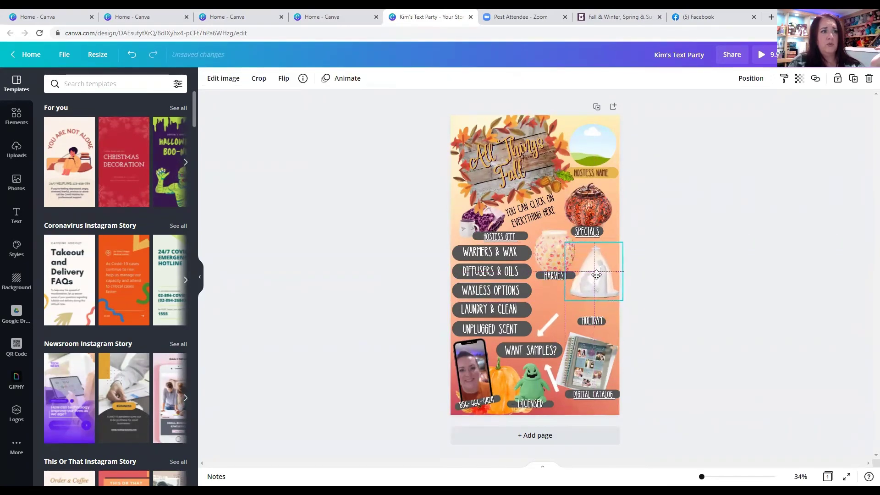
{"action": "left_click", "coordinate": [578, 323]}
{"action": "left_click_drag", "start_coordinate": [599, 342], "coordinate": [603, 319]}
{"action": "left_click", "coordinate": [596, 321]}
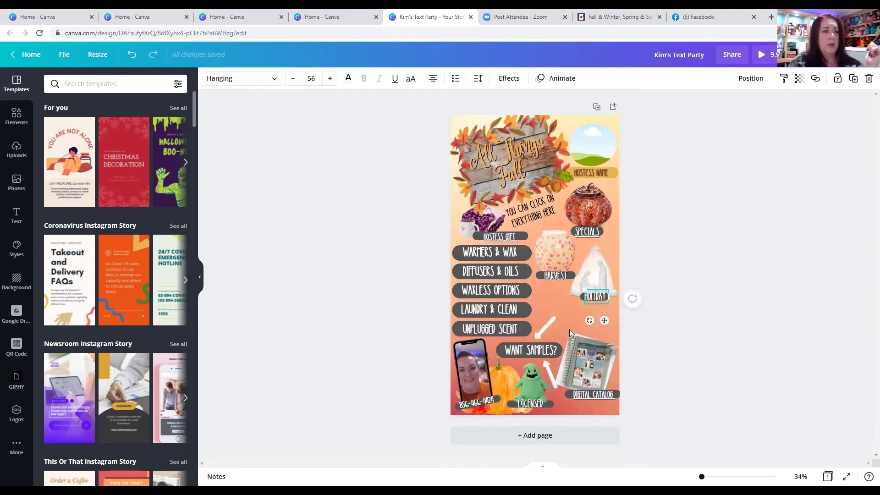
- Delete the arrow above "Want Samples?" and place the uploaded raccoon and tree-character plush image there at reduced size
{"action": "left_click", "coordinate": [549, 324]}
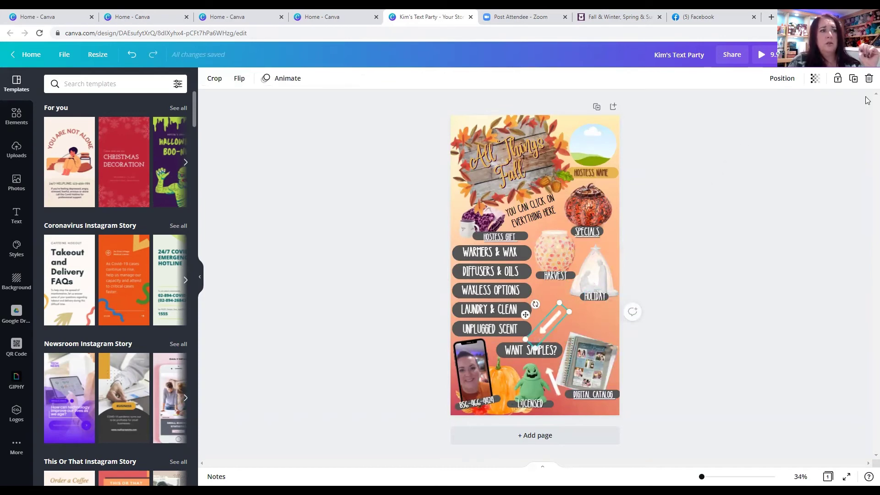
{"action": "left_click", "coordinate": [868, 78]}
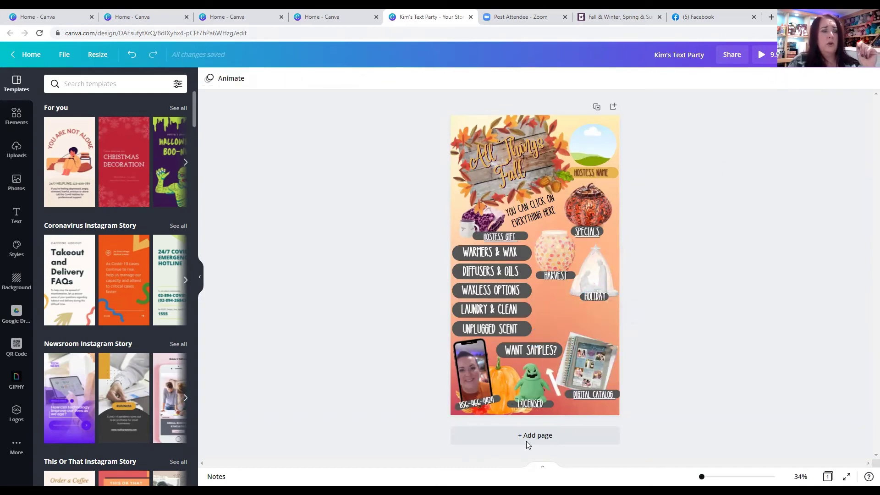
{"action": "left_click", "coordinate": [14, 155]}
{"action": "scroll", "coordinate": [146, 225], "scroll_direction": "down", "scroll_amount": 10}
{"action": "scroll", "coordinate": [136, 300], "scroll_direction": "down", "scroll_amount": 8}
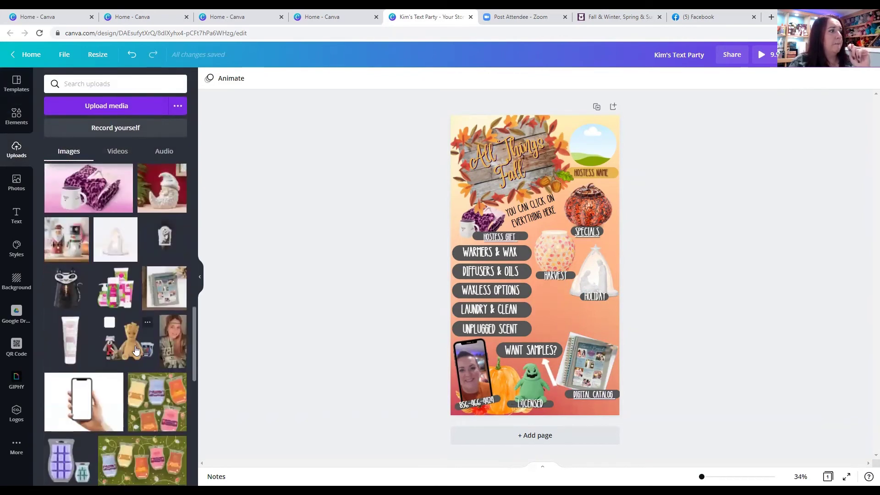
{"action": "left_click", "coordinate": [136, 349]}
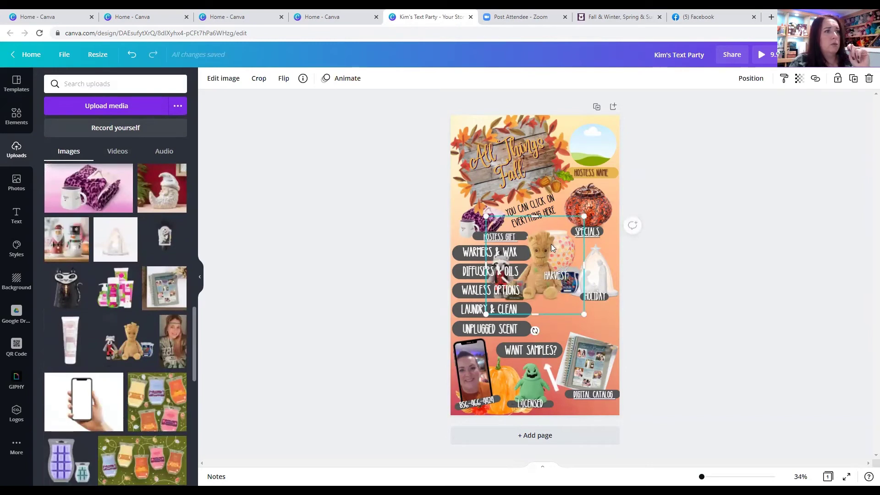
{"action": "left_click_drag", "start_coordinate": [535, 315], "coordinate": [570, 328]}
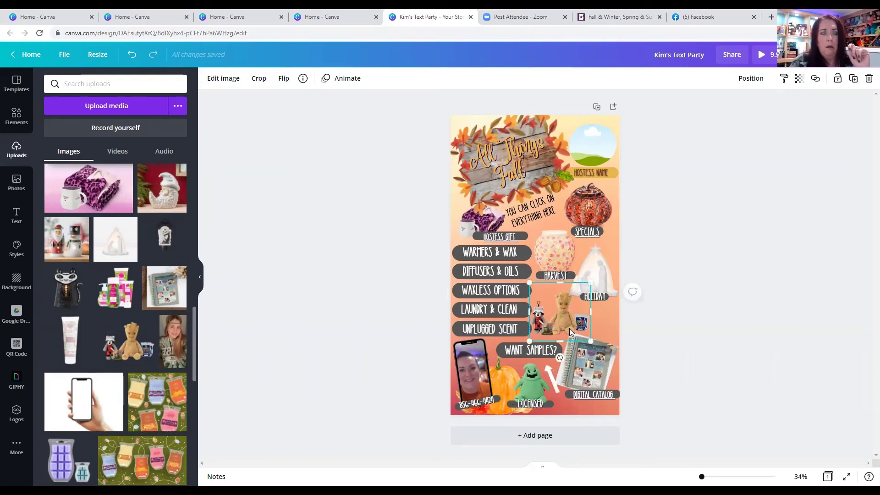
{"action": "left_click", "coordinate": [640, 331]}
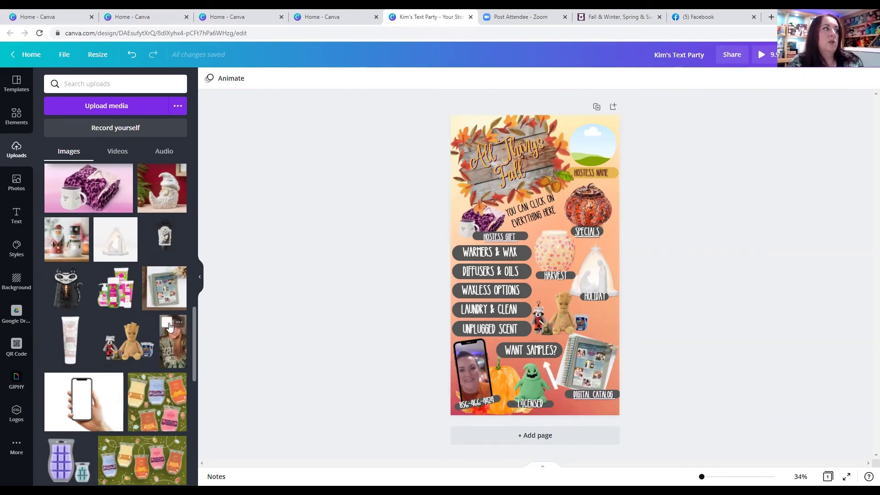
- Duplicate the party page as a second page and compare the two pages
{"action": "scroll", "coordinate": [170, 329], "scroll_direction": "up", "scroll_amount": 5}
{"action": "scroll", "coordinate": [169, 329], "scroll_direction": "up", "scroll_amount": 8}
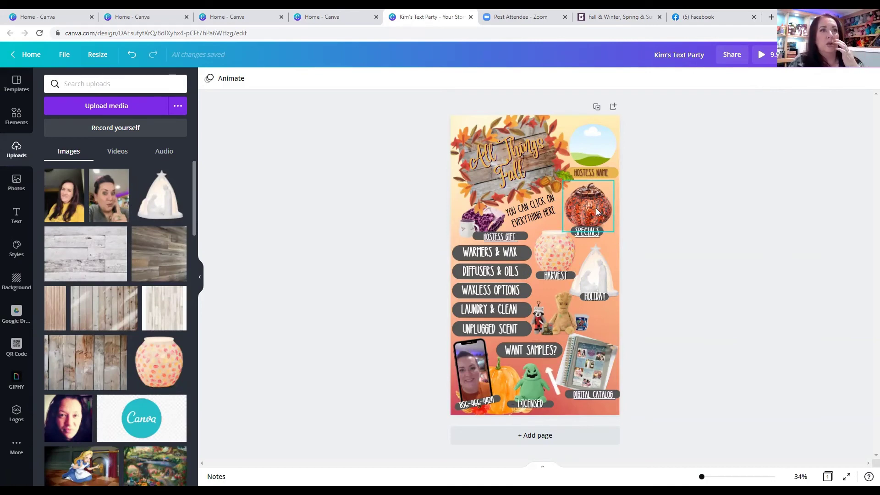
{"action": "left_click", "coordinate": [597, 108]}
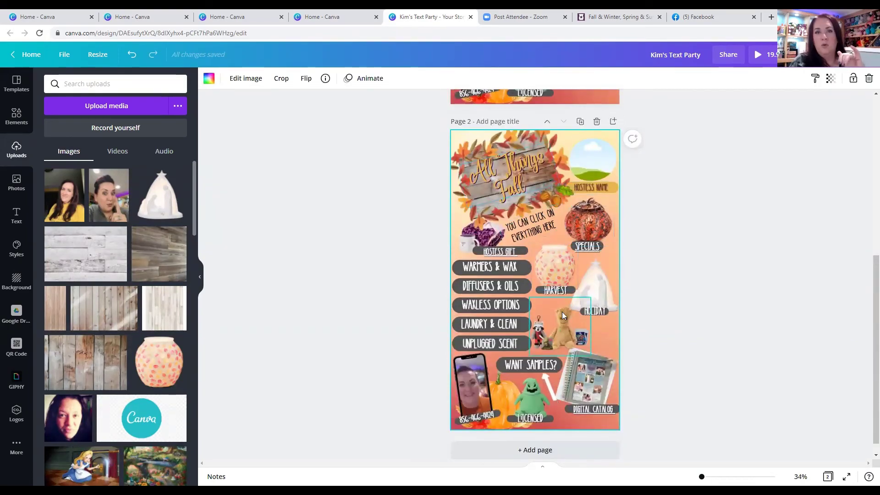
{"action": "scroll", "coordinate": [525, 280], "scroll_direction": "up", "scroll_amount": 4}
{"action": "scroll", "coordinate": [525, 280], "scroll_direction": "up", "scroll_amount": 3}
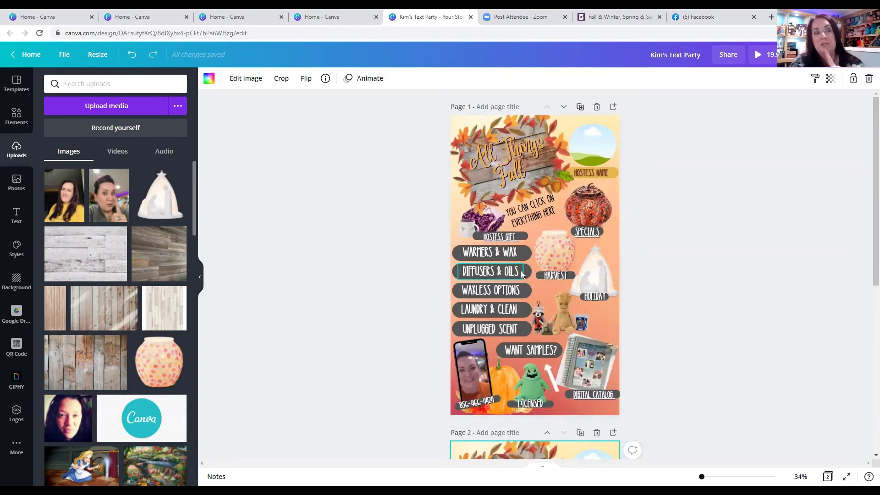
{"action": "scroll", "coordinate": [520, 270], "scroll_direction": "down", "scroll_amount": 2}
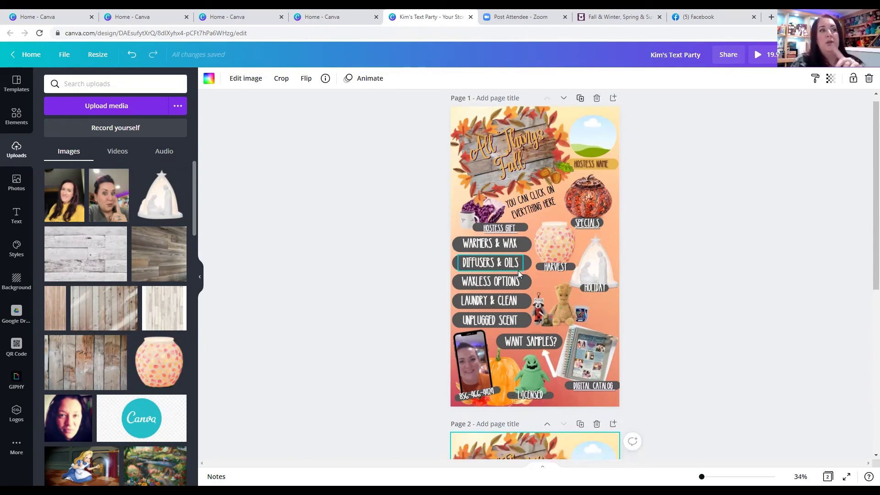
{"action": "scroll", "coordinate": [510, 201], "scroll_direction": "down", "scroll_amount": 4}
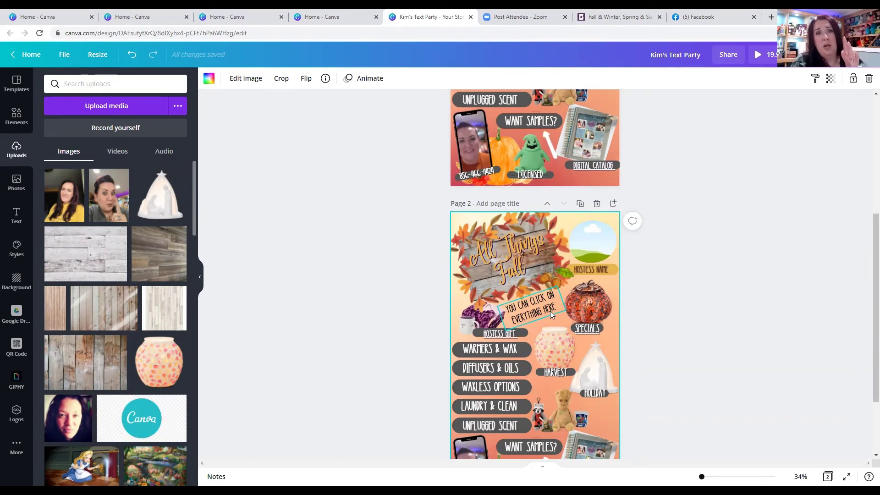
{"action": "scroll", "coordinate": [644, 414], "scroll_direction": "up", "scroll_amount": 5}
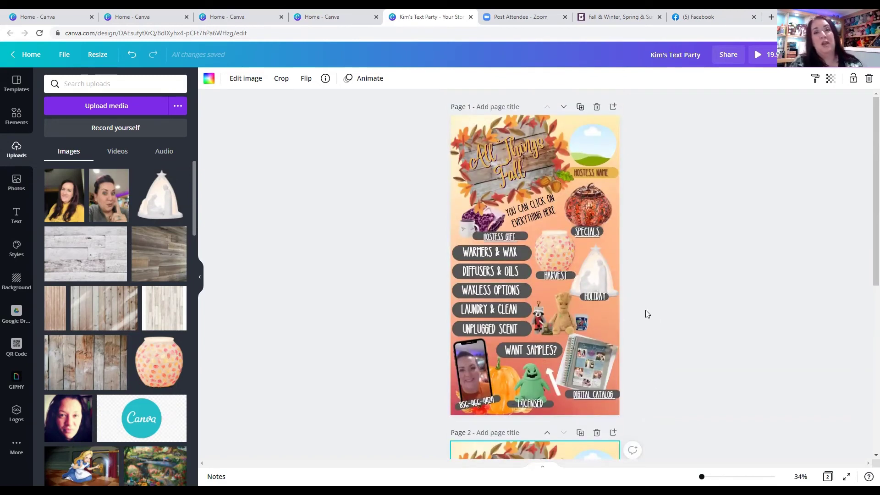
- Publish the two-page party design as a website with the Presentation web style and open the site
{"action": "left_click", "coordinate": [864, 54]}
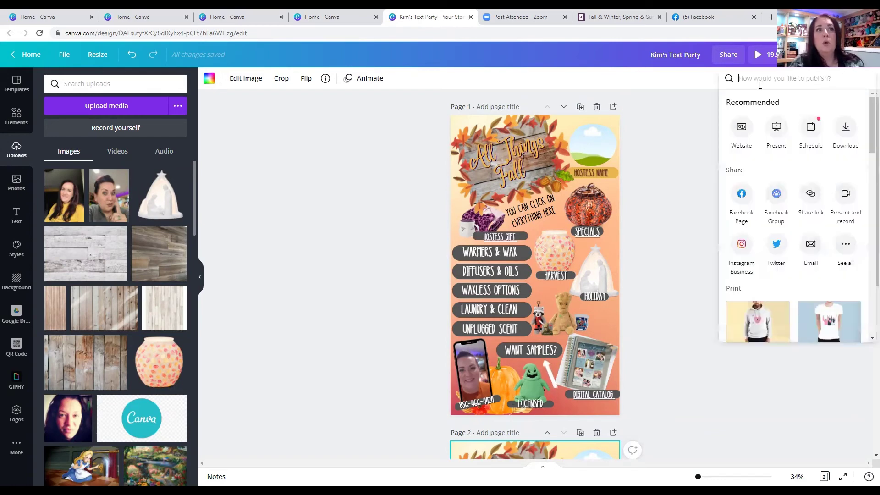
{"action": "left_click", "coordinate": [739, 130]}
{"action": "left_click", "coordinate": [756, 242]}
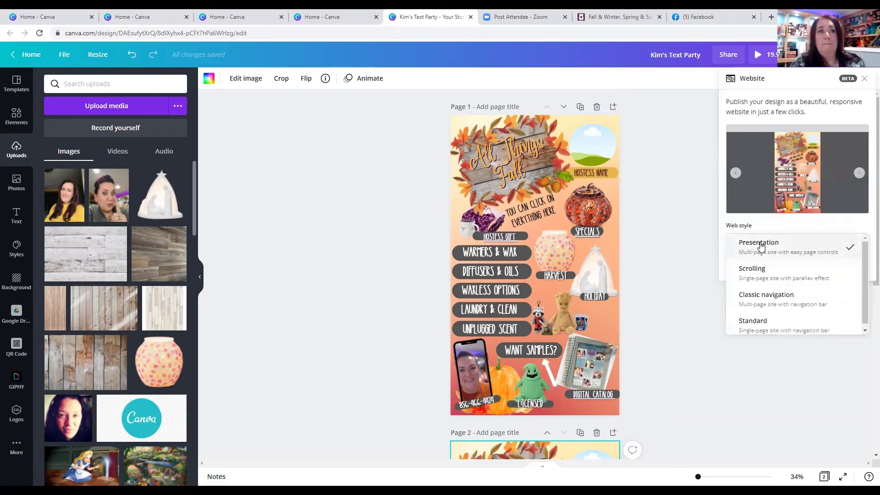
{"action": "left_click", "coordinate": [757, 244]}
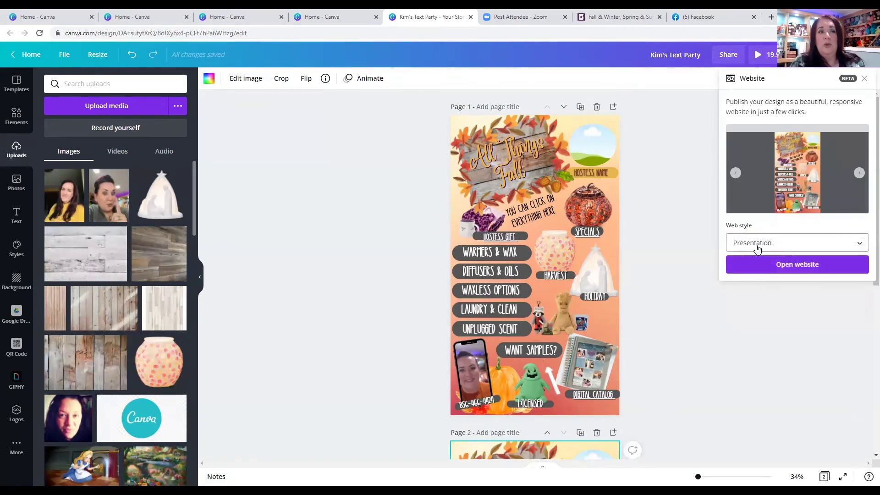
{"action": "left_click", "coordinate": [757, 247]}
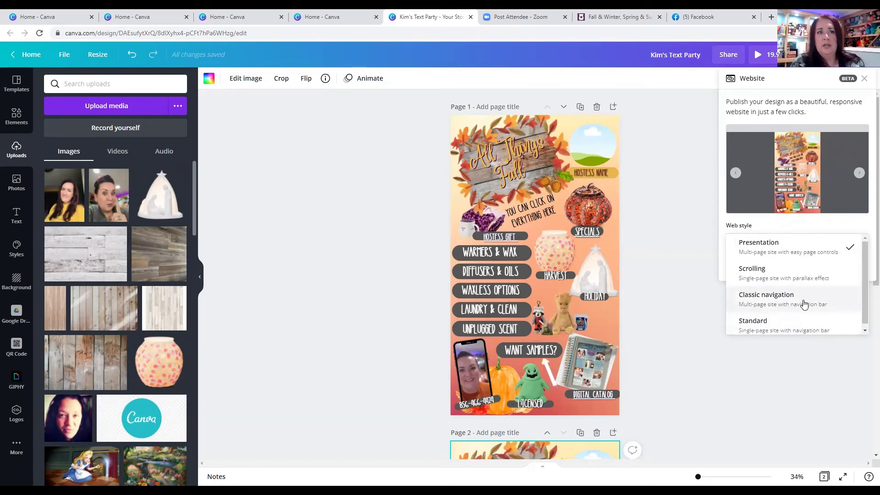
{"action": "left_click", "coordinate": [802, 253]}
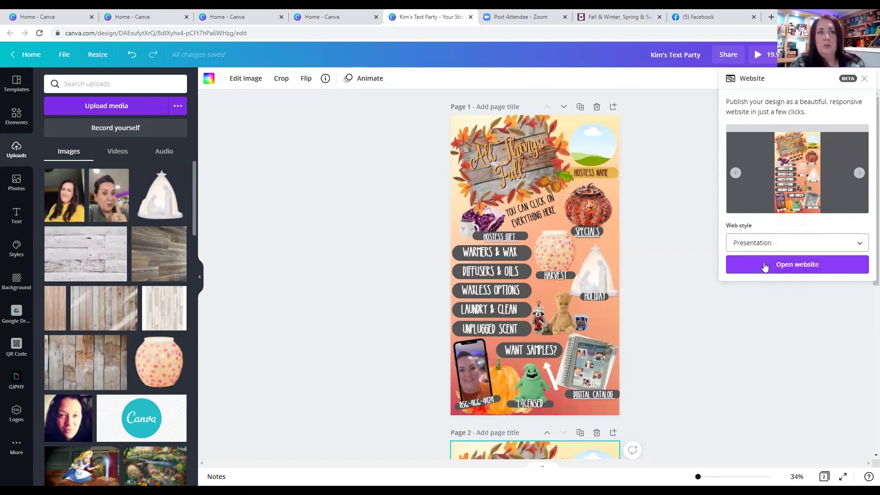
{"action": "left_click", "coordinate": [797, 263]}
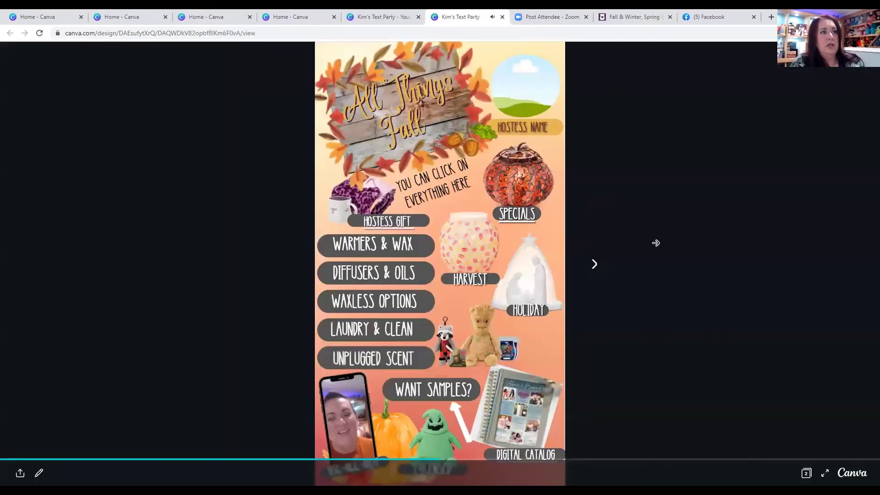
- Check the Presentation site by pausing the phone video on page 1 and on page 2, and close the site
{"action": "left_click", "coordinate": [342, 398]}
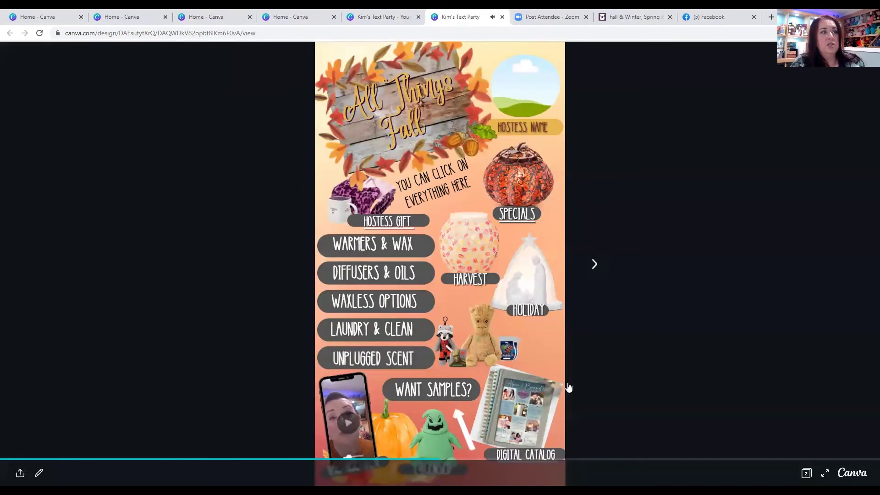
{"action": "left_click", "coordinate": [595, 266]}
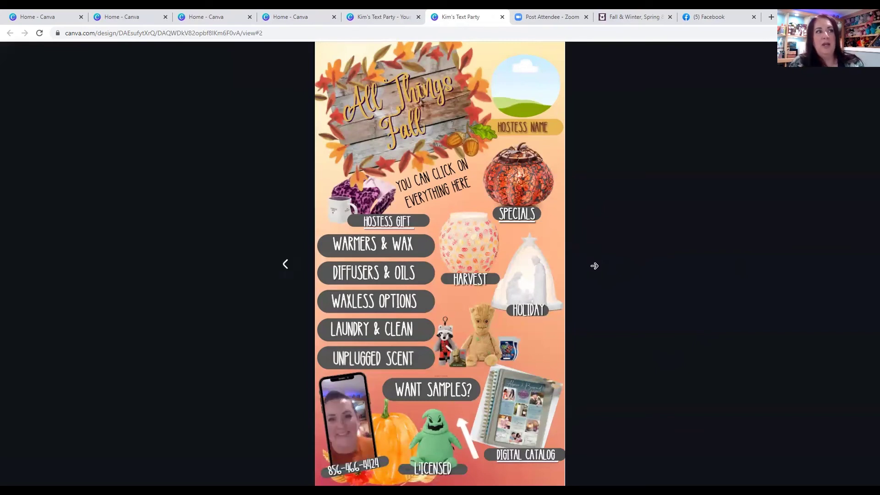
{"action": "left_click", "coordinate": [355, 414]}
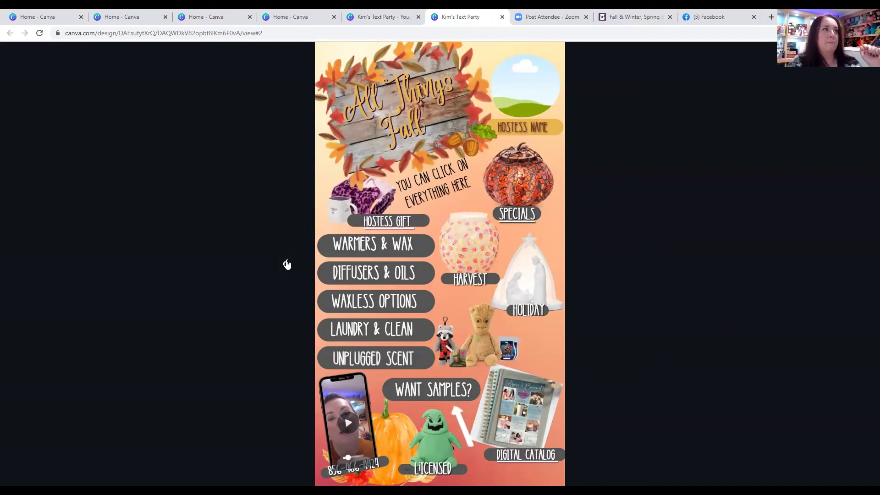
{"action": "left_click", "coordinate": [502, 17]}
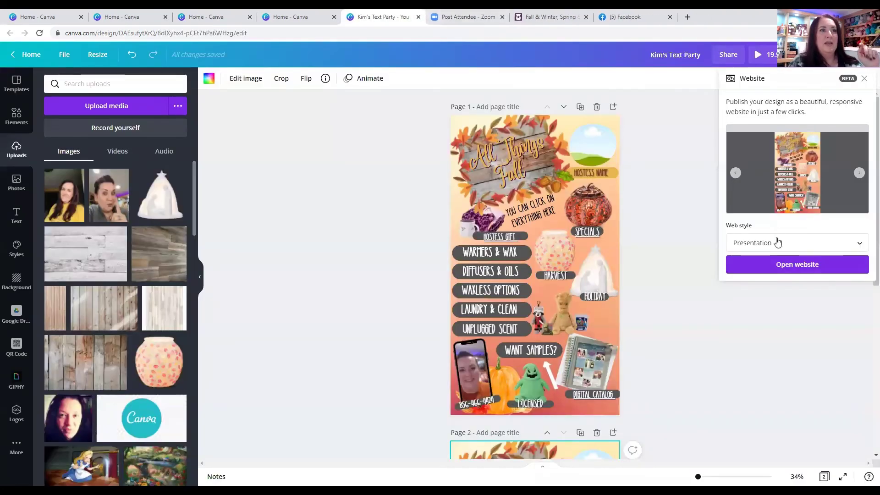
- Change the web style to Classic navigation and open the website
{"action": "left_click", "coordinate": [775, 240]}
{"action": "left_click", "coordinate": [773, 302]}
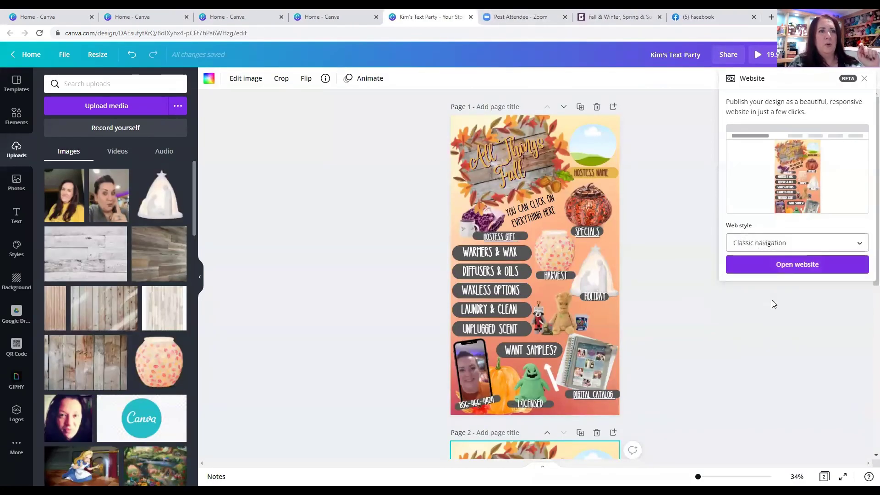
{"action": "left_click", "coordinate": [791, 263]}
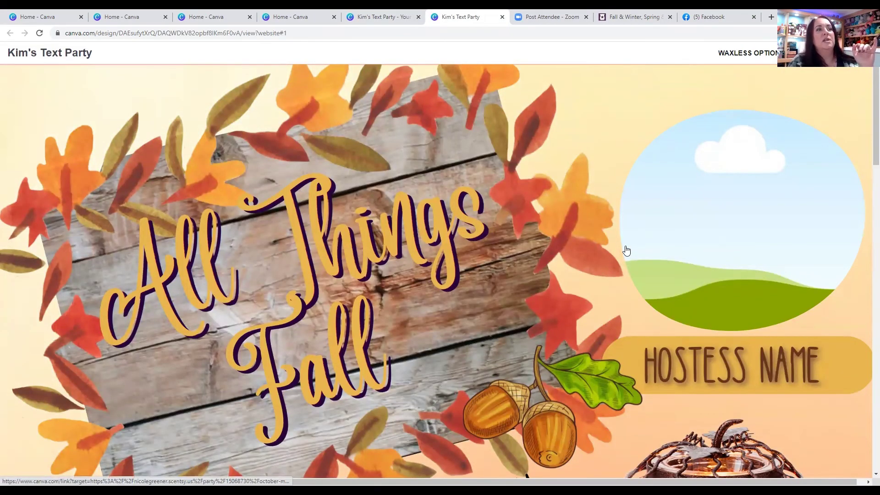
- Examine the Classic navigation site from header to Digital Catalog, try its Waxless Options navigation link, and close the site
{"action": "scroll", "coordinate": [627, 250], "scroll_direction": "down", "scroll_amount": 5}
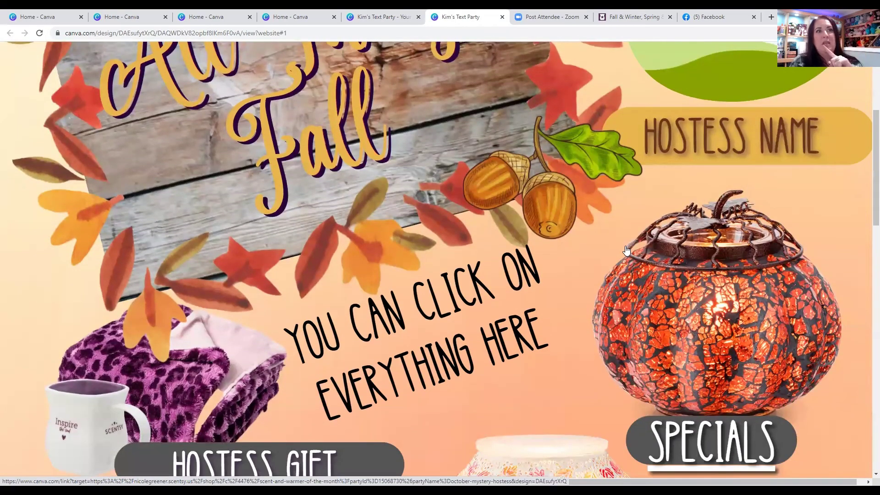
{"action": "scroll", "coordinate": [626, 250], "scroll_direction": "down", "scroll_amount": 3}
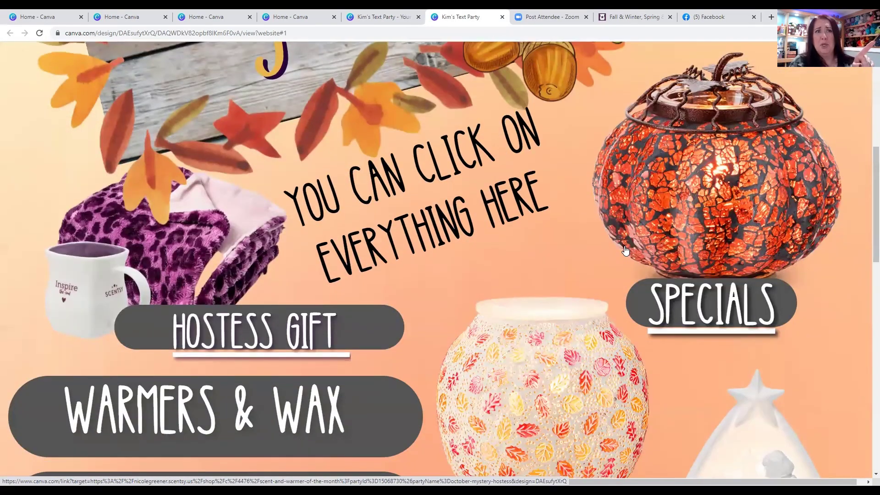
{"action": "scroll", "coordinate": [626, 250], "scroll_direction": "down", "scroll_amount": 6}
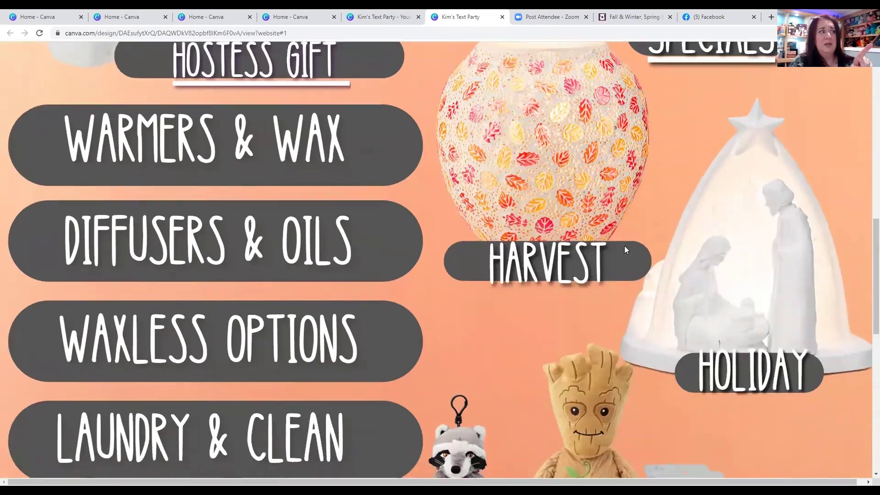
{"action": "scroll", "coordinate": [625, 246], "scroll_direction": "down", "scroll_amount": 10}
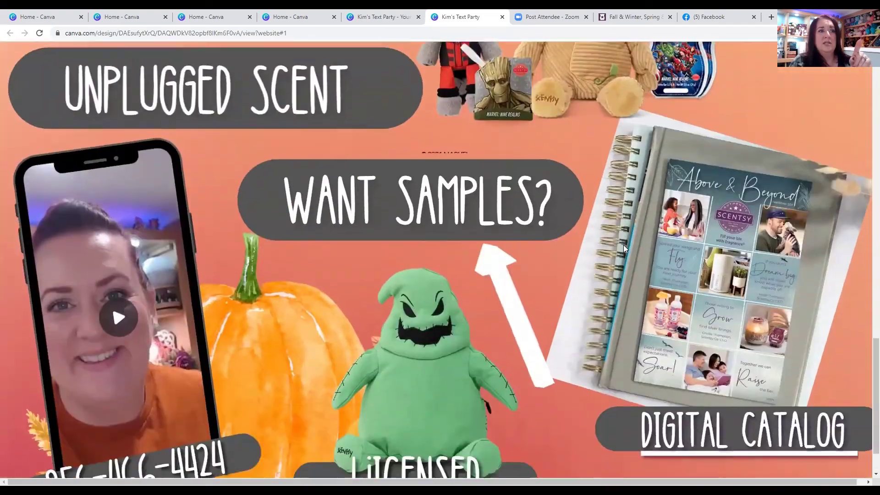
{"action": "scroll", "coordinate": [623, 245], "scroll_direction": "down", "scroll_amount": 1}
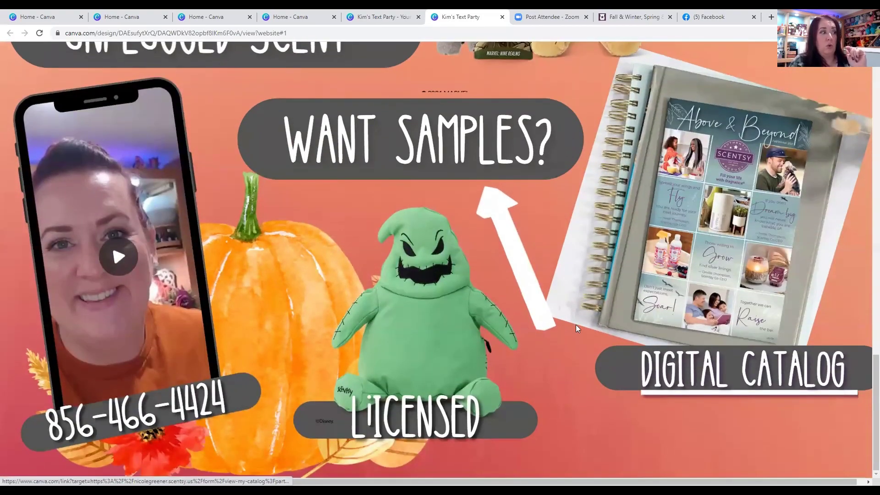
{"action": "scroll", "coordinate": [598, 255], "scroll_direction": "up", "scroll_amount": 20}
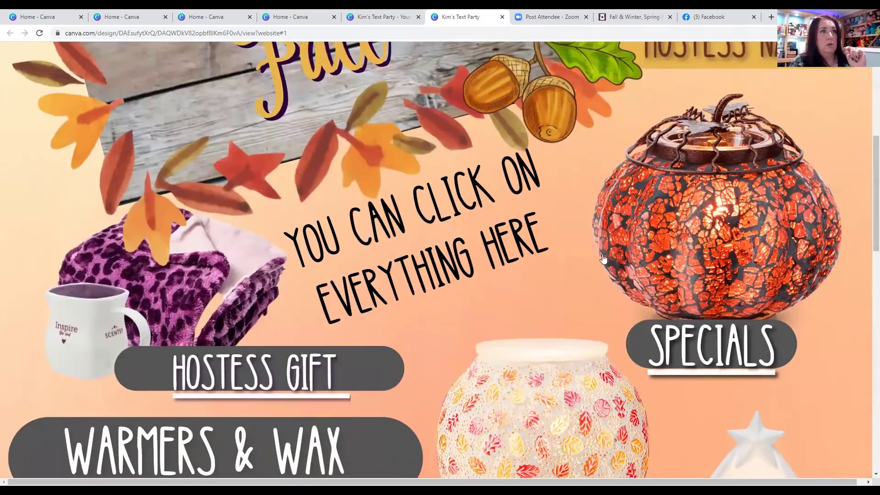
{"action": "scroll", "coordinate": [605, 257], "scroll_direction": "up", "scroll_amount": 1}
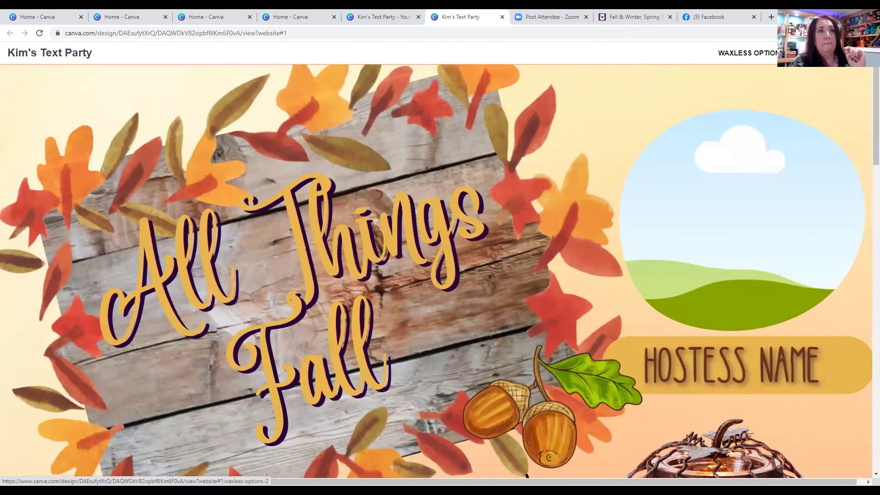
{"action": "left_click", "coordinate": [748, 53]}
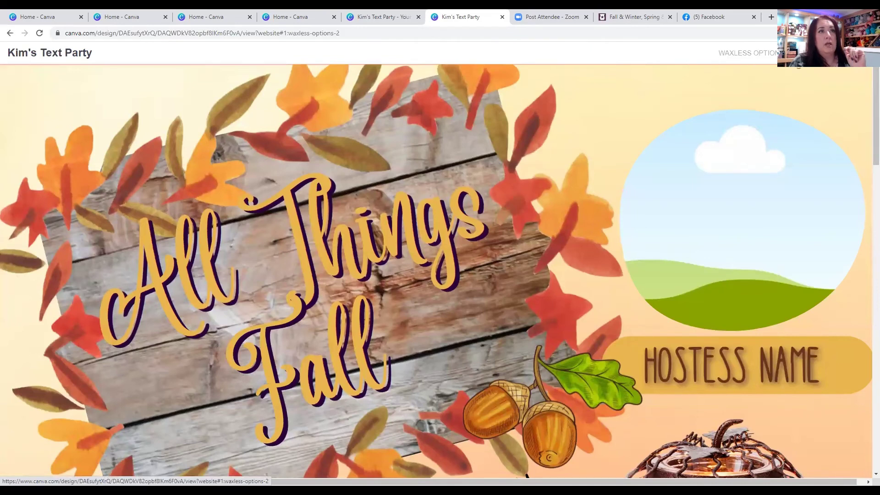
{"action": "left_click", "coordinate": [748, 52]}
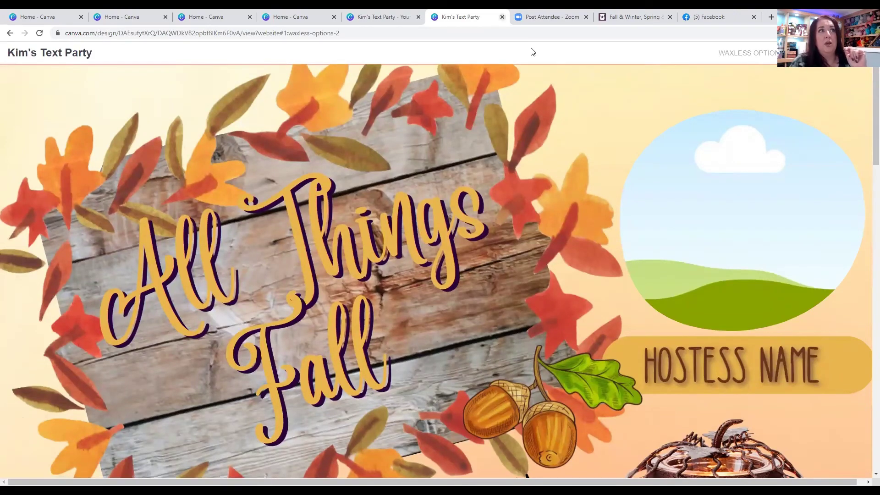
{"action": "key", "text": "ctrl+w"}
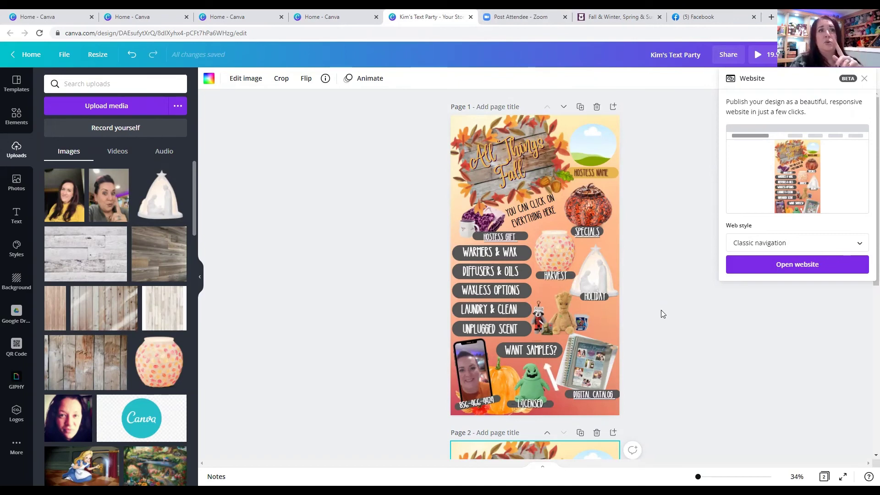
- Set the web style back to Presentation and close the website publishing options
{"action": "left_click", "coordinate": [767, 243]}
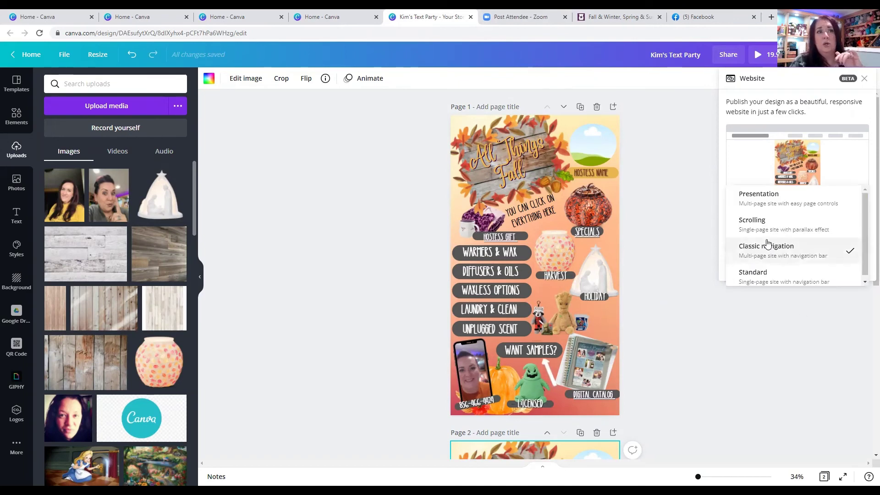
{"action": "left_click", "coordinate": [756, 207]}
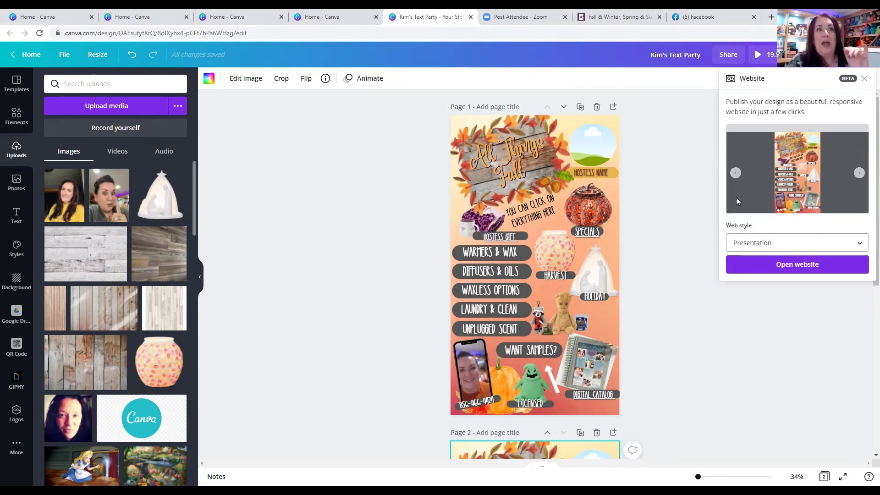
{"action": "left_click", "coordinate": [686, 257]}
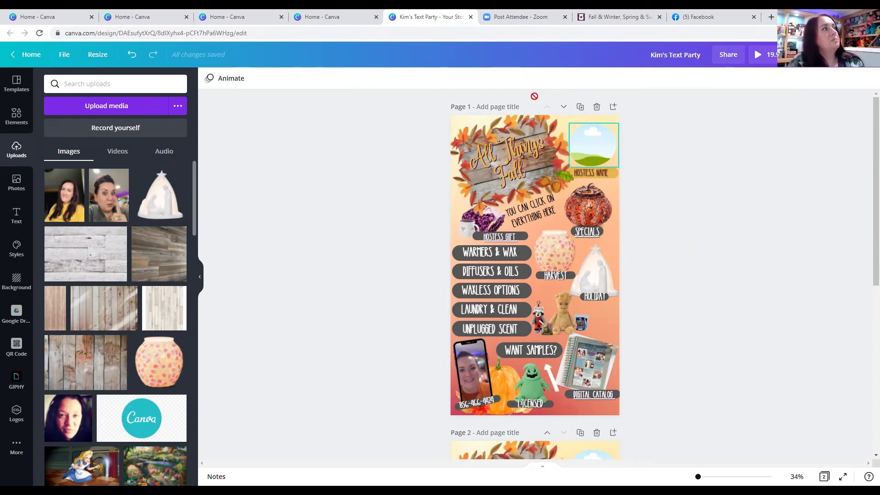
- Close the party design and the surplus Canva tabs, keeping only one Canva home page open
{"action": "left_click", "coordinate": [470, 17]}
{"action": "left_click", "coordinate": [376, 17]}
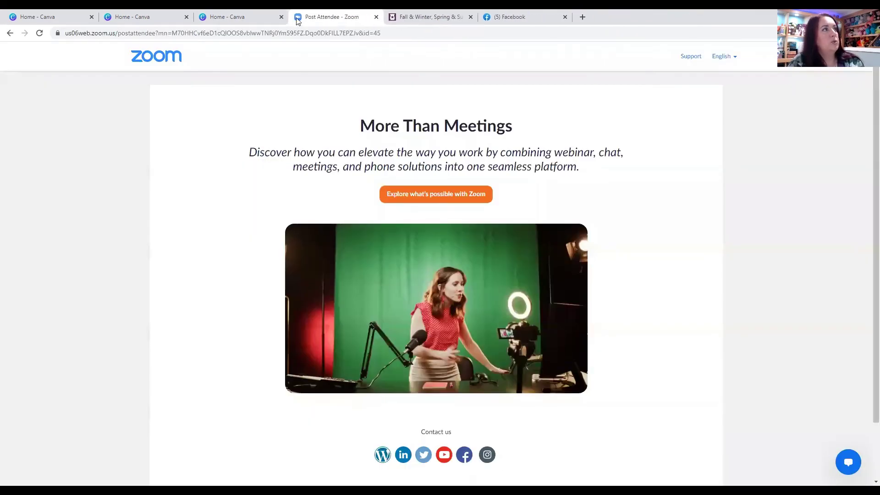
{"action": "left_click", "coordinate": [282, 18]}
{"action": "left_click", "coordinate": [162, 18]}
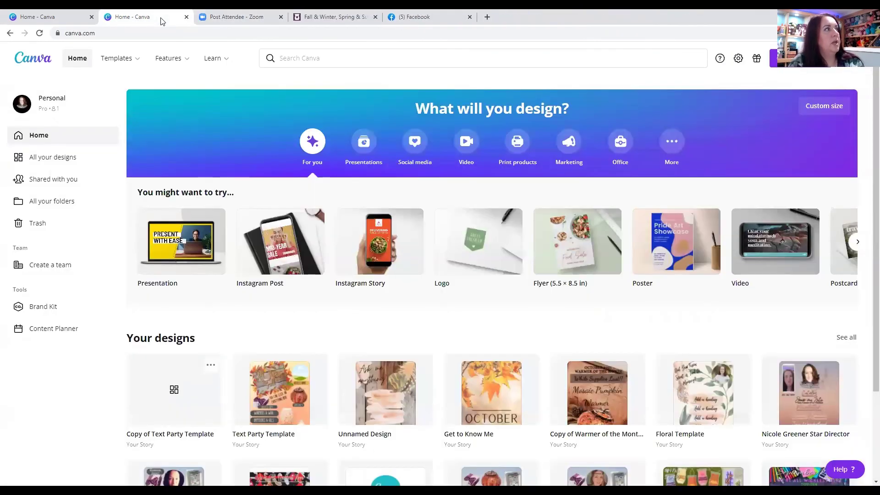
{"action": "left_click", "coordinate": [186, 17]}
{"action": "left_click", "coordinate": [74, 17]}
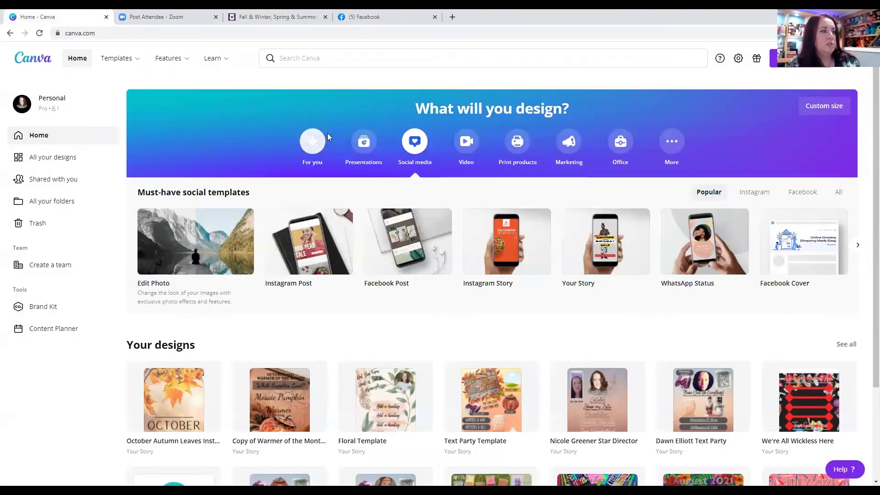
- Refresh the Canva home page's design list and open the Floral Template design
{"action": "scroll", "coordinate": [417, 316], "scroll_direction": "down", "scroll_amount": 1}
{"action": "scroll", "coordinate": [418, 316], "scroll_direction": "down", "scroll_amount": 1}
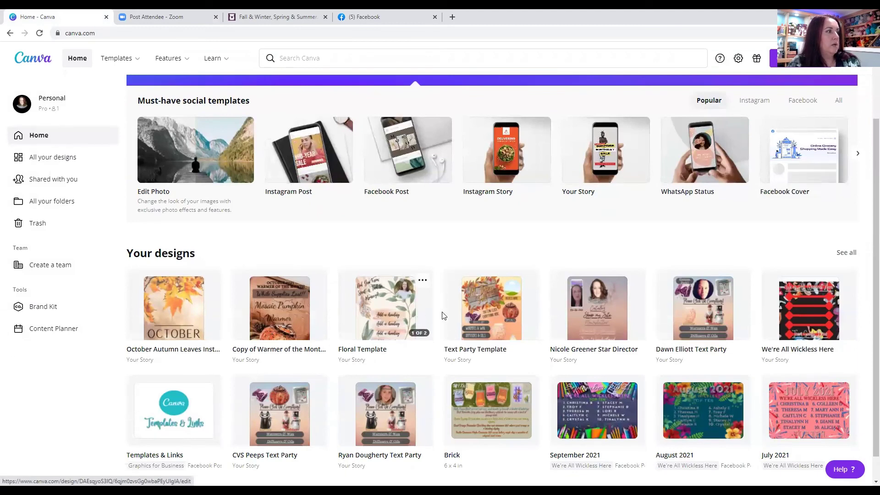
{"action": "left_click", "coordinate": [44, 35]}
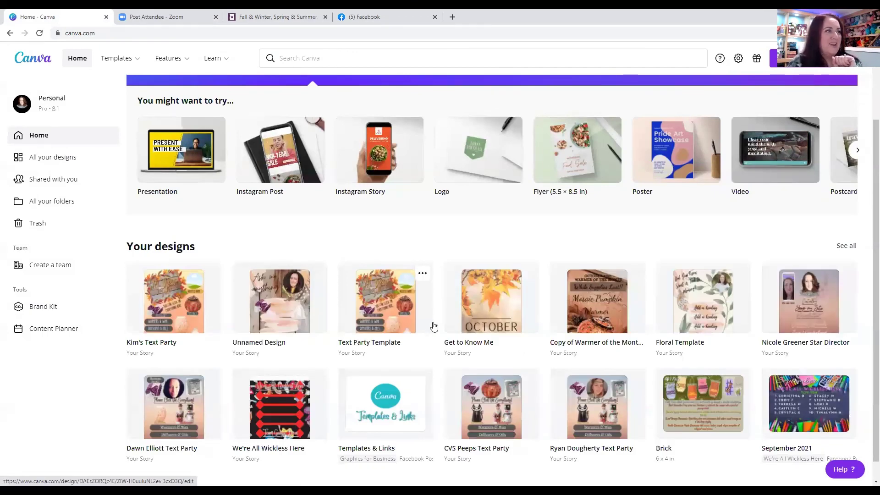
{"action": "left_click", "coordinate": [688, 298]}
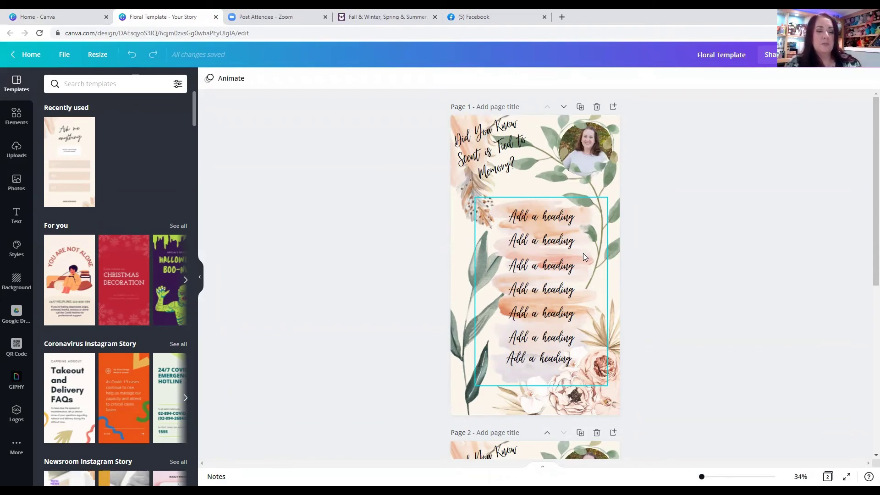
{"action": "left_click", "coordinate": [572, 249]}
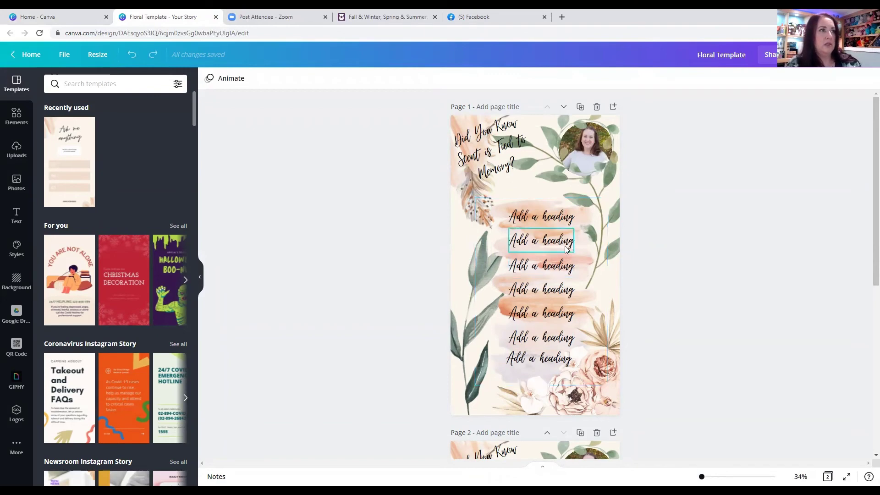